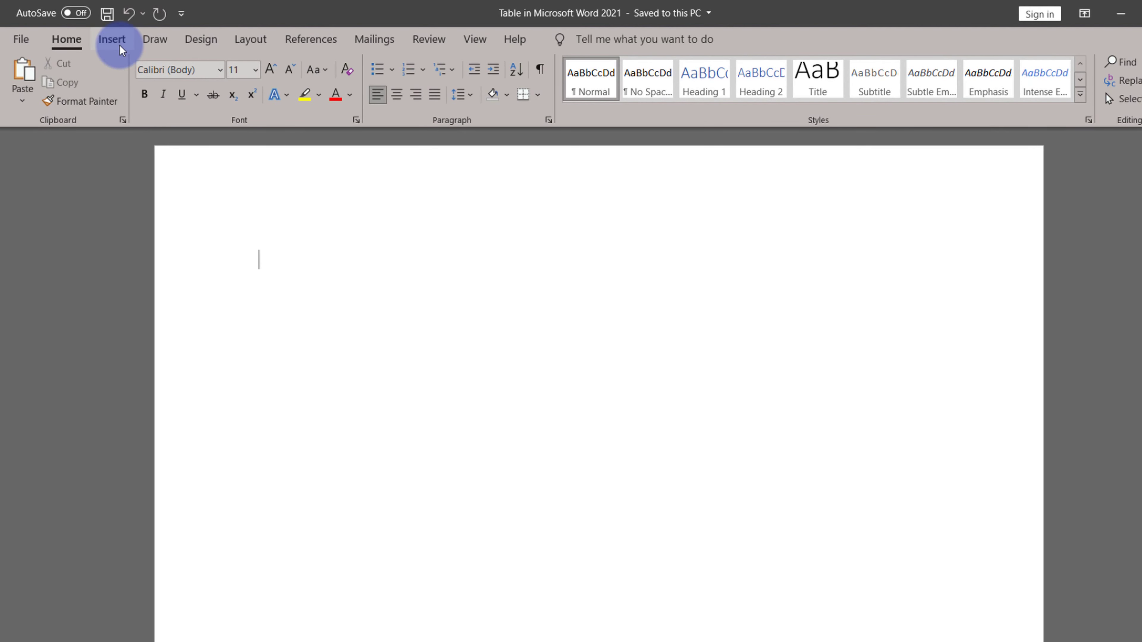
Step: Insert a 5-column, 4-row table from the Table grid, then undo it
click(120, 45)
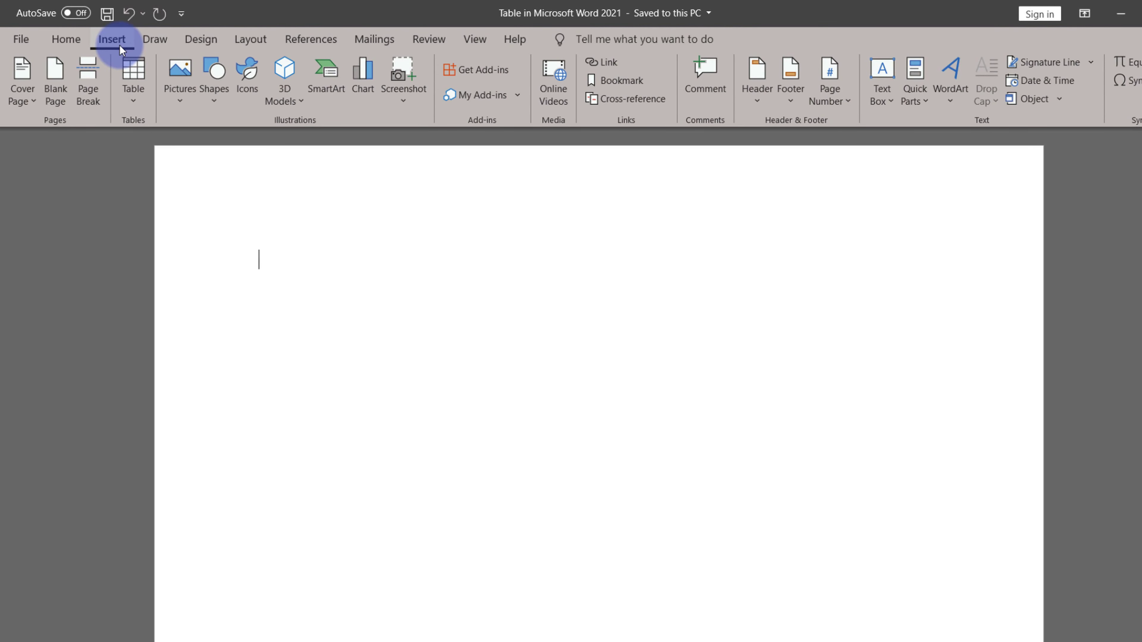
click(143, 101)
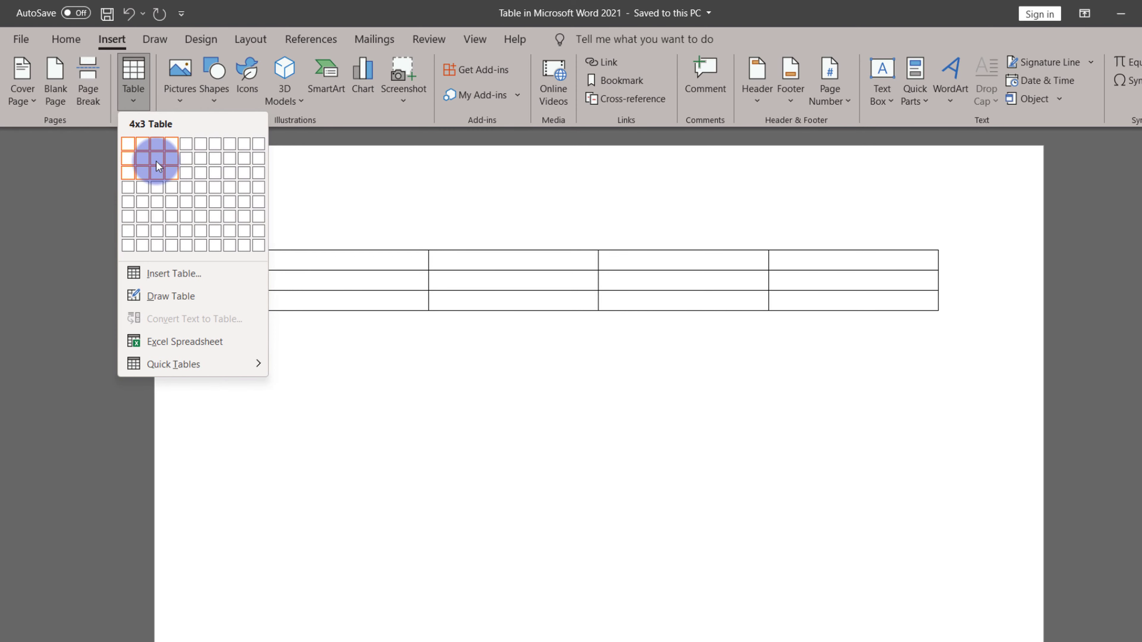
key(Right)
key(Right)
key(Down)
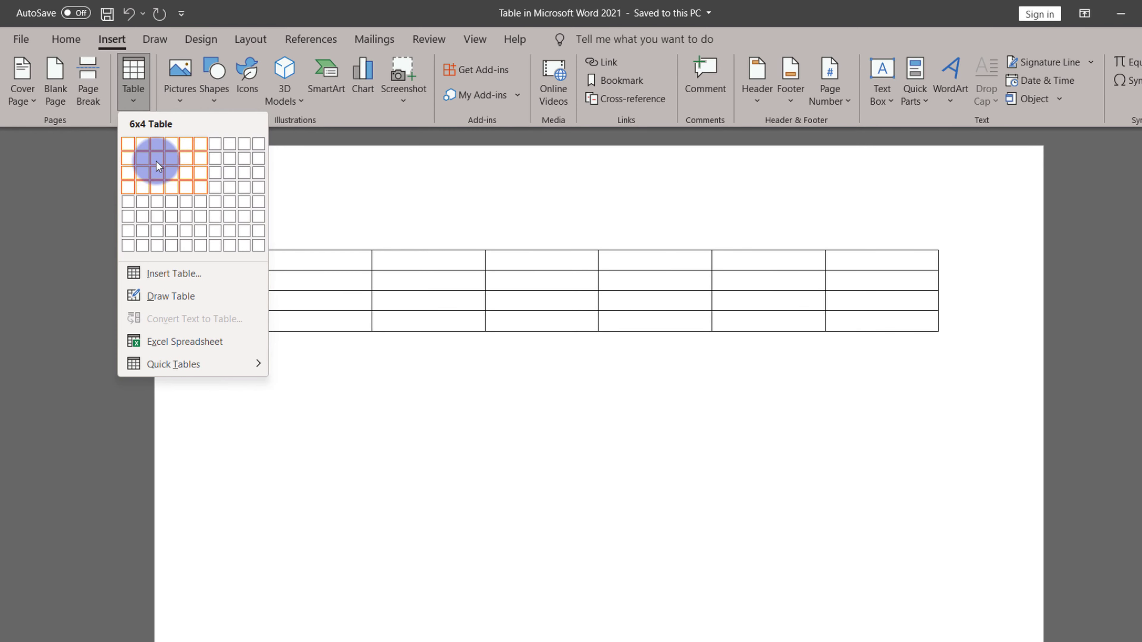
key(Left)
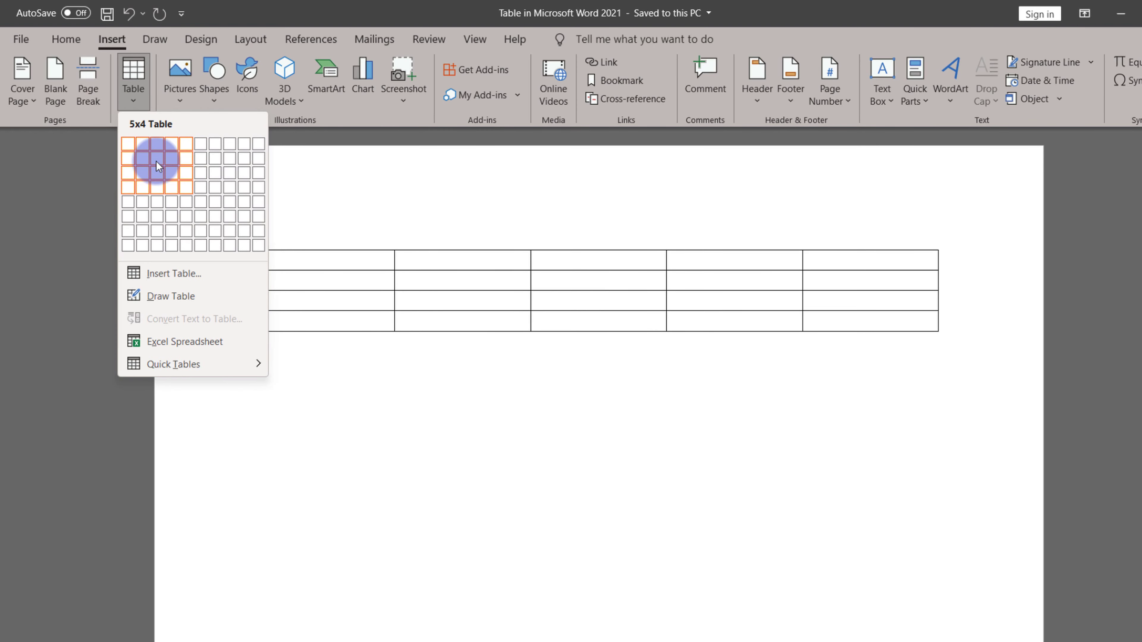
click(191, 192)
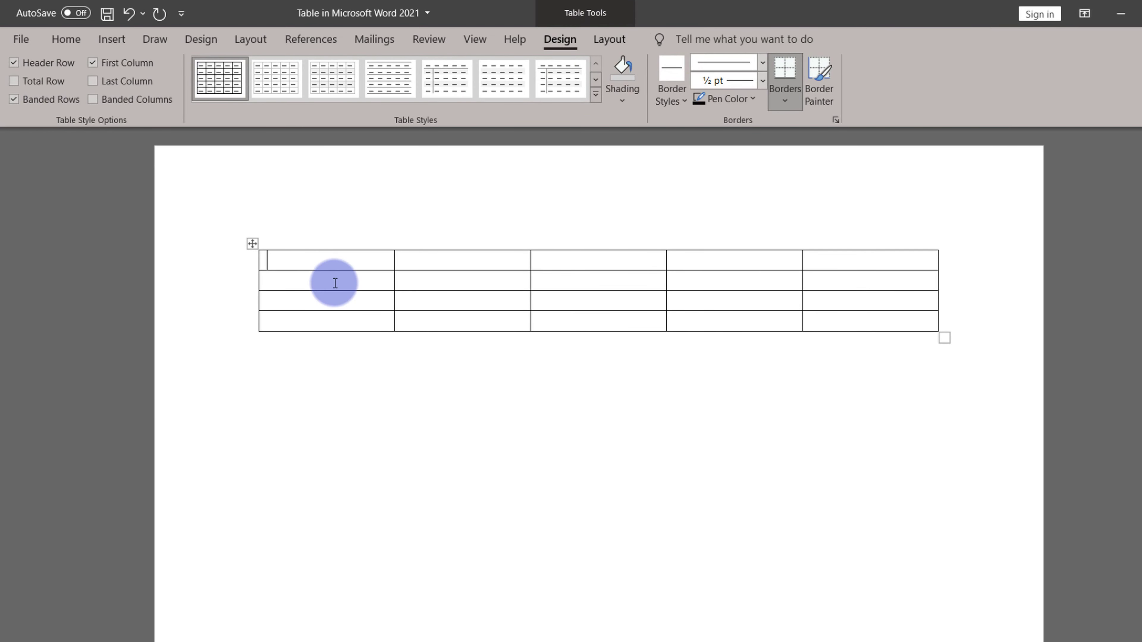
key(ctrl+z)
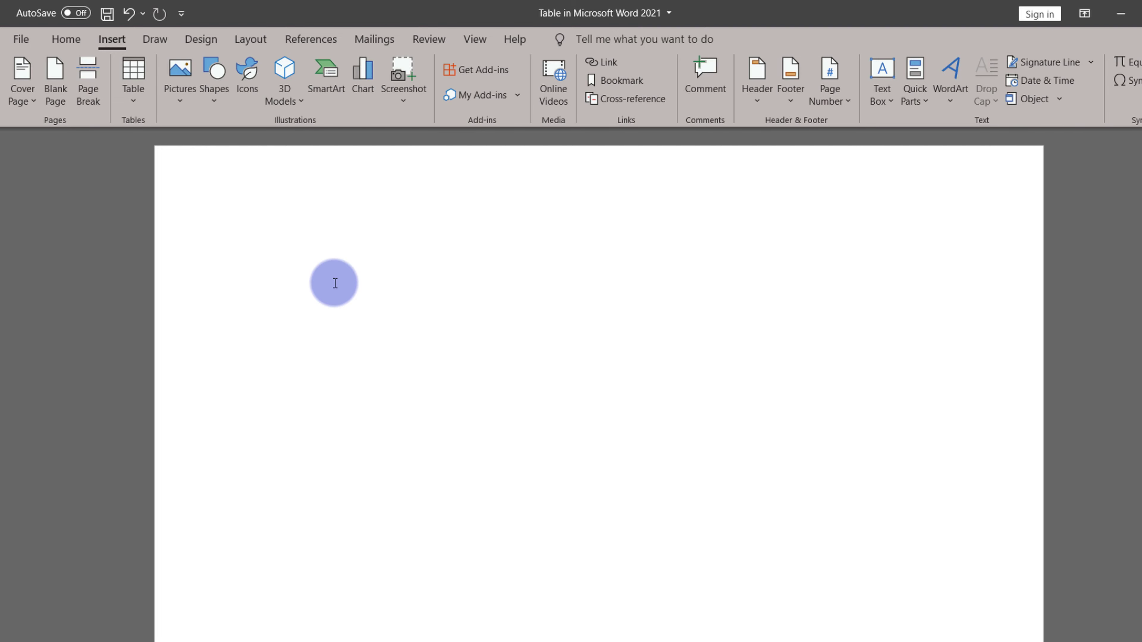
Step: Insert an empty 5-column, 6-row table through the Insert Table dialog
click(143, 100)
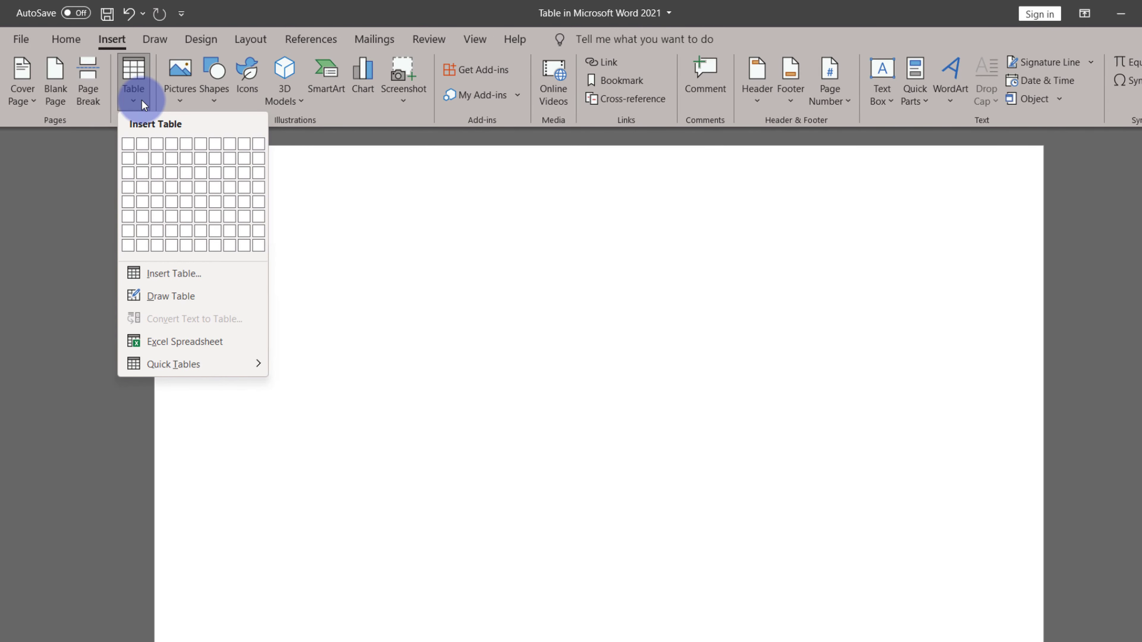
click(172, 280)
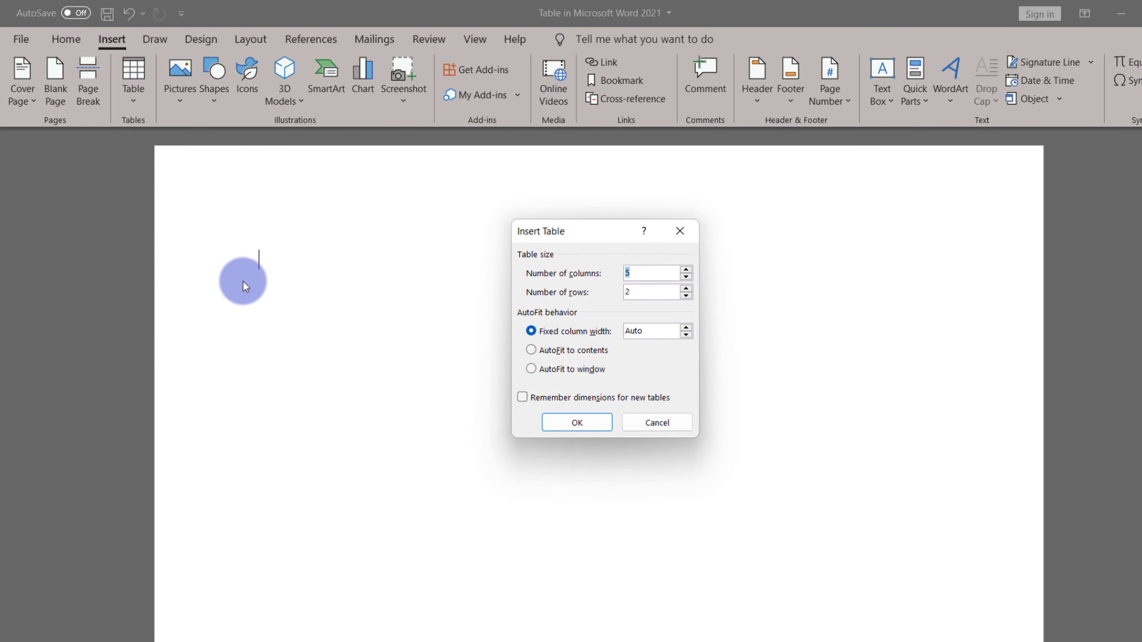
double_click(640, 293)
text(4)
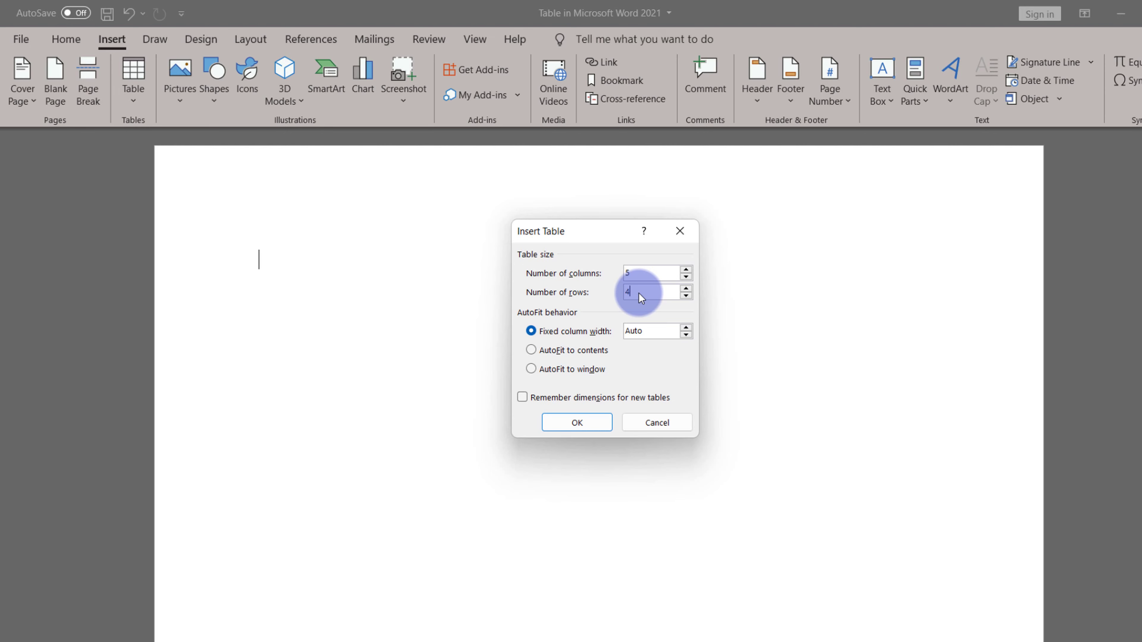
click(586, 425)
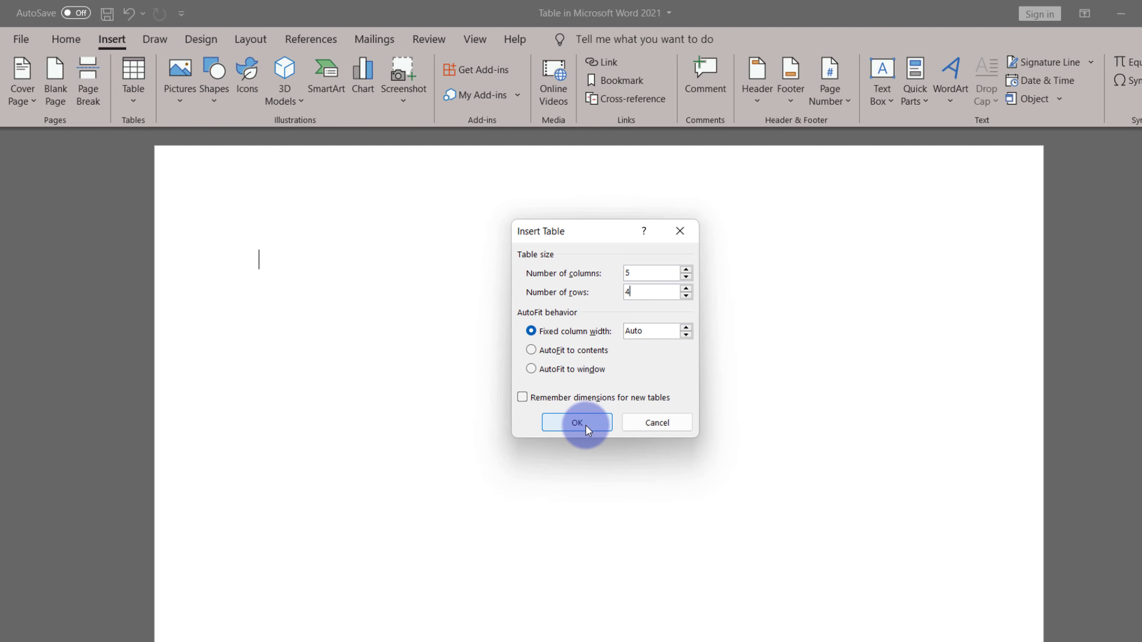
click(586, 425)
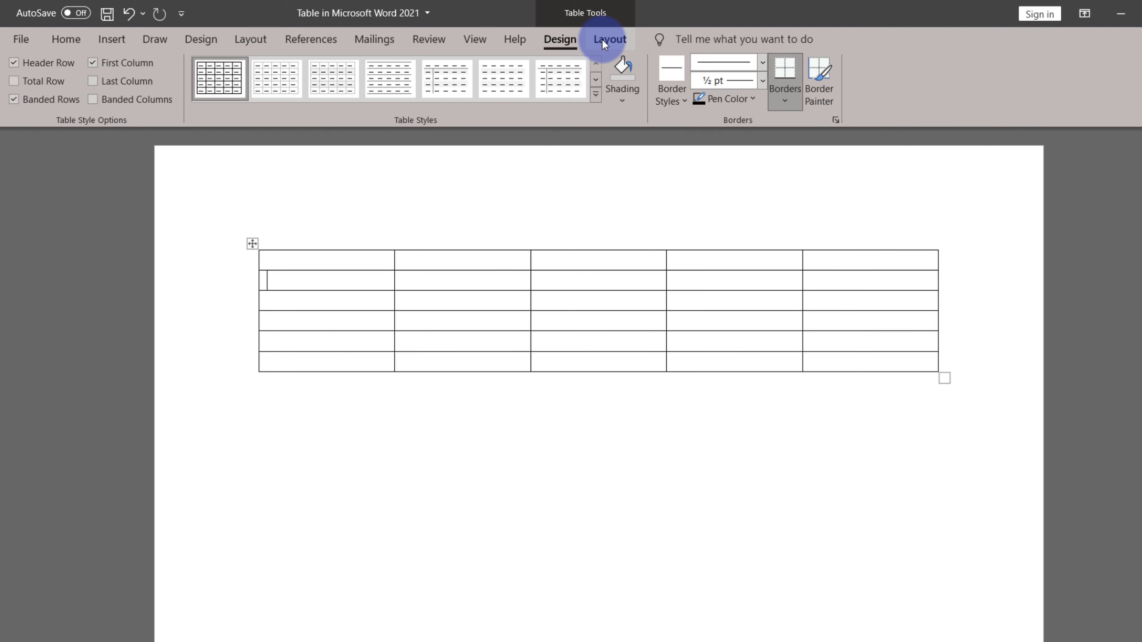
Step: Apply the blue Grid Table 5 Dark style, cancelling the New Table Style dialog
click(570, 39)
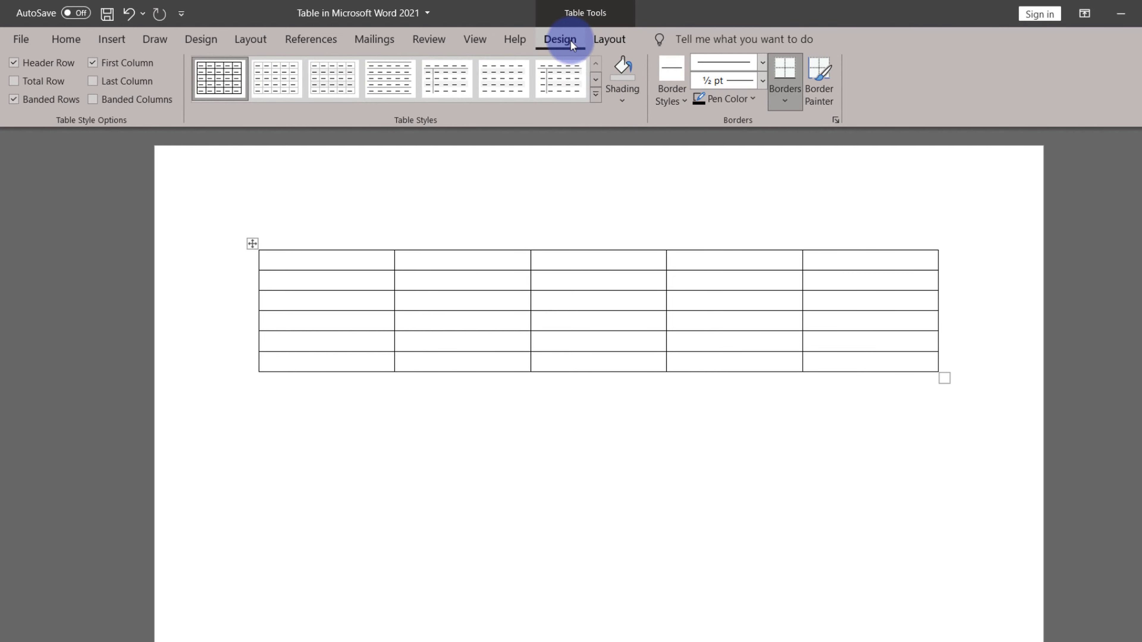
click(595, 95)
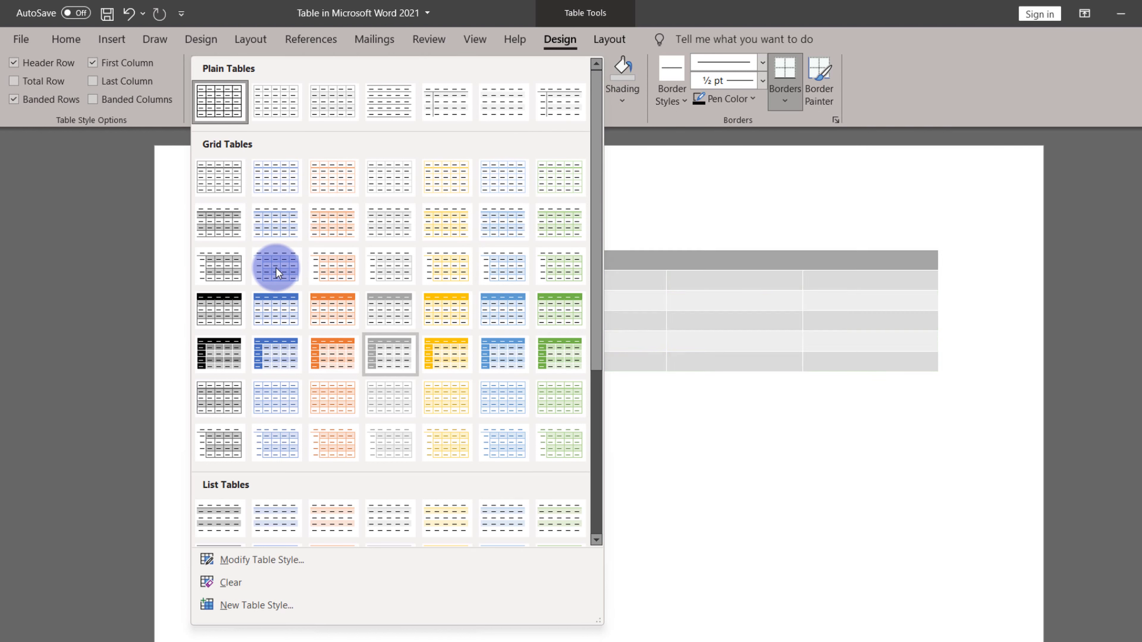
click(279, 345)
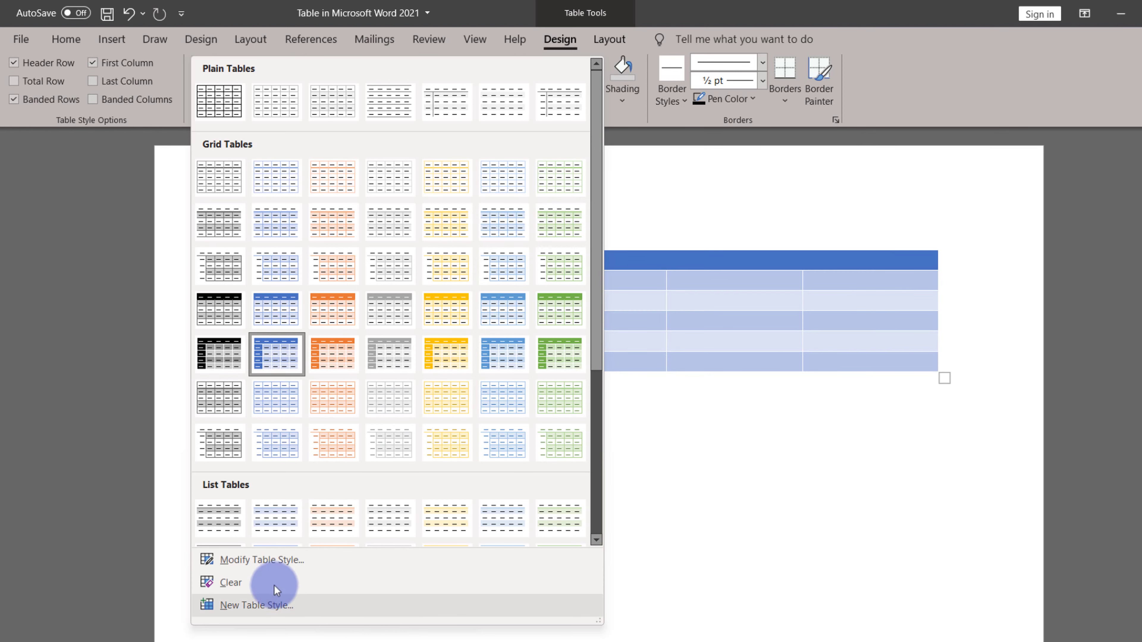
click(258, 605)
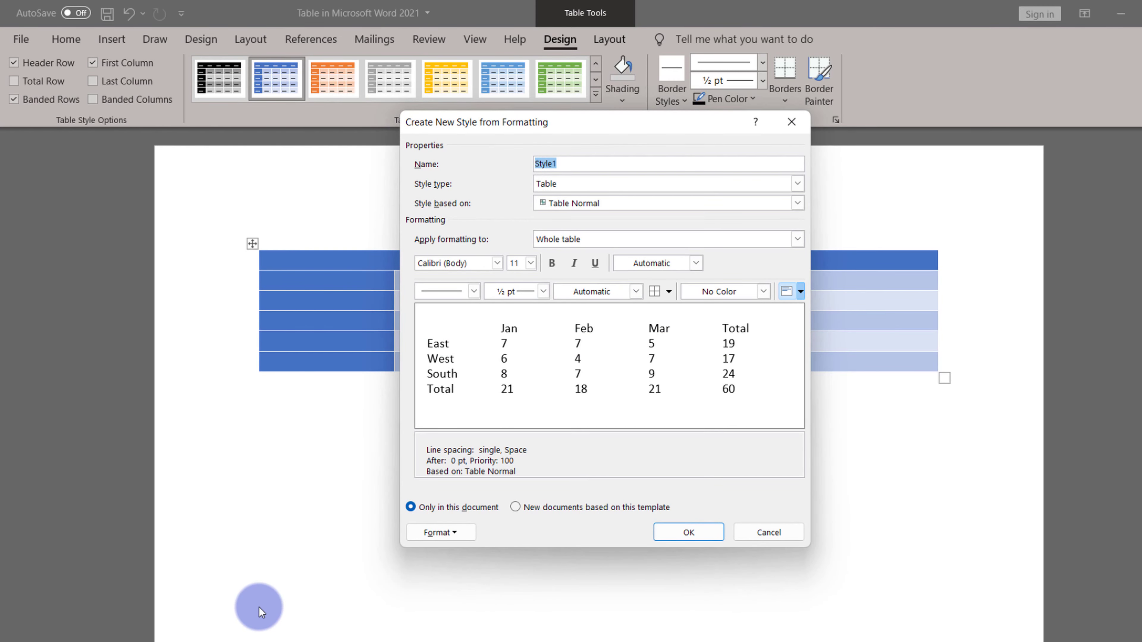
click(374, 282)
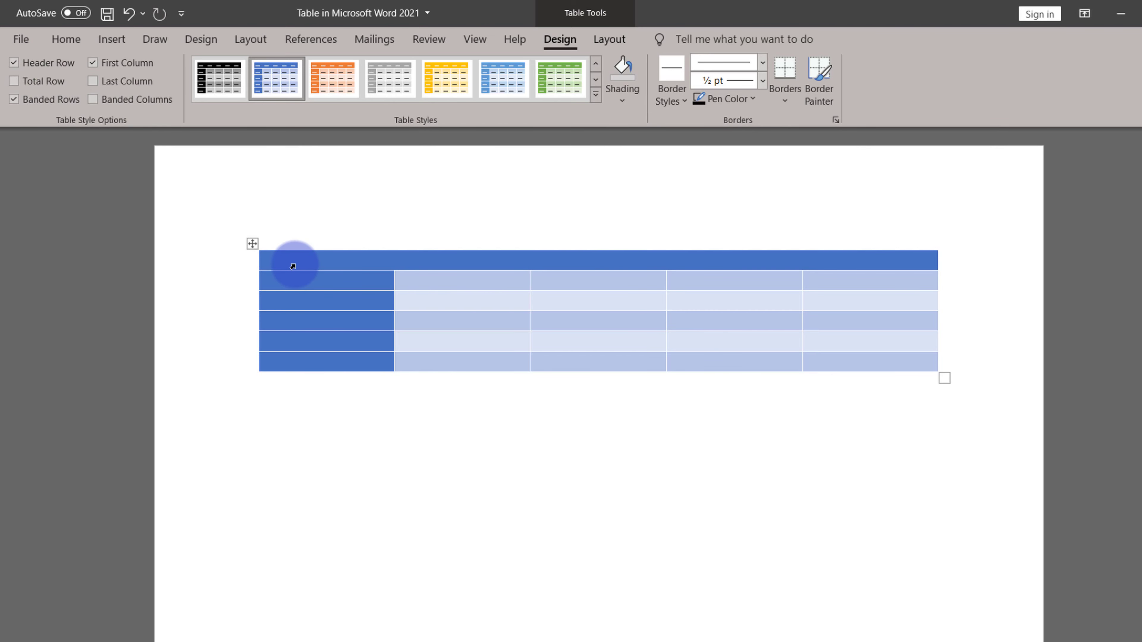
Step: Turn off First Column emphasis, keeping Header Row on and Last Column off
click(14, 63)
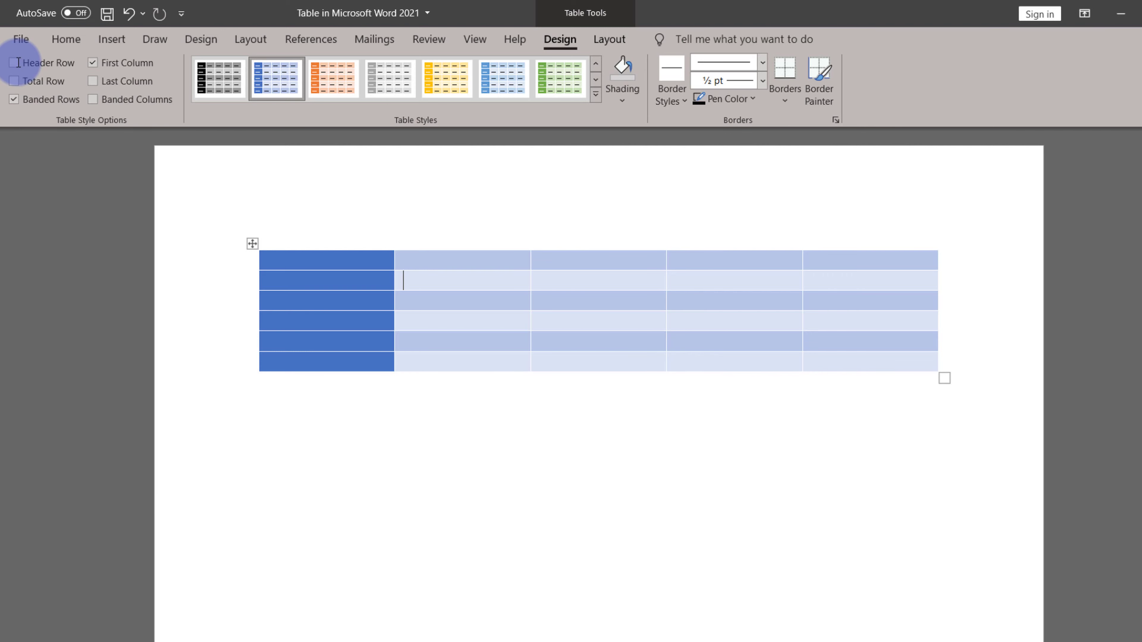
click(14, 62)
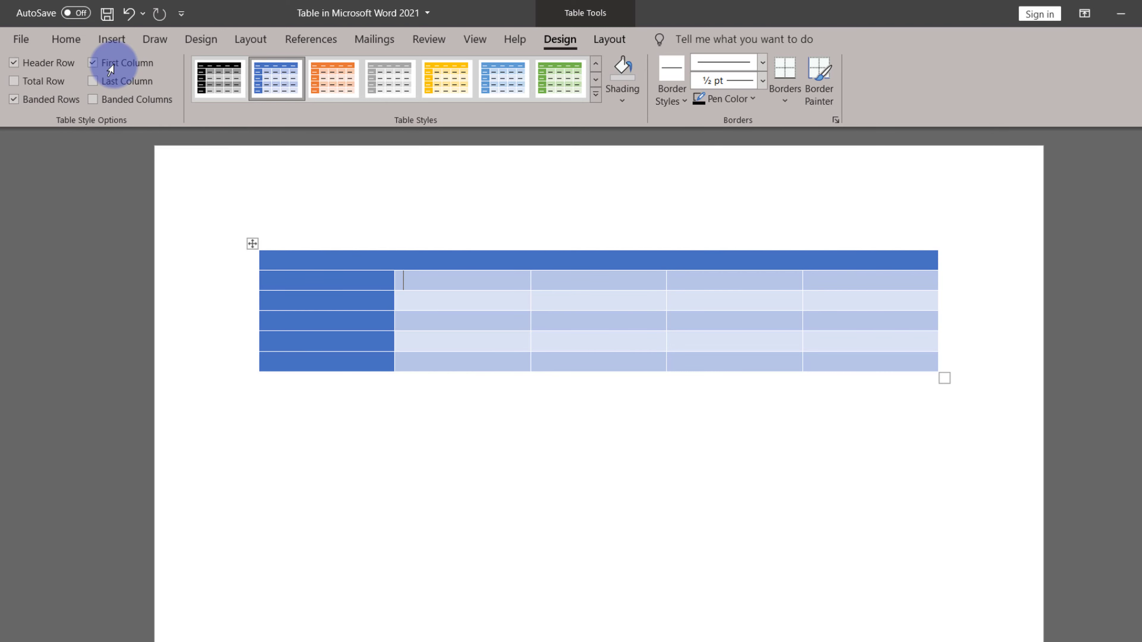
click(93, 63)
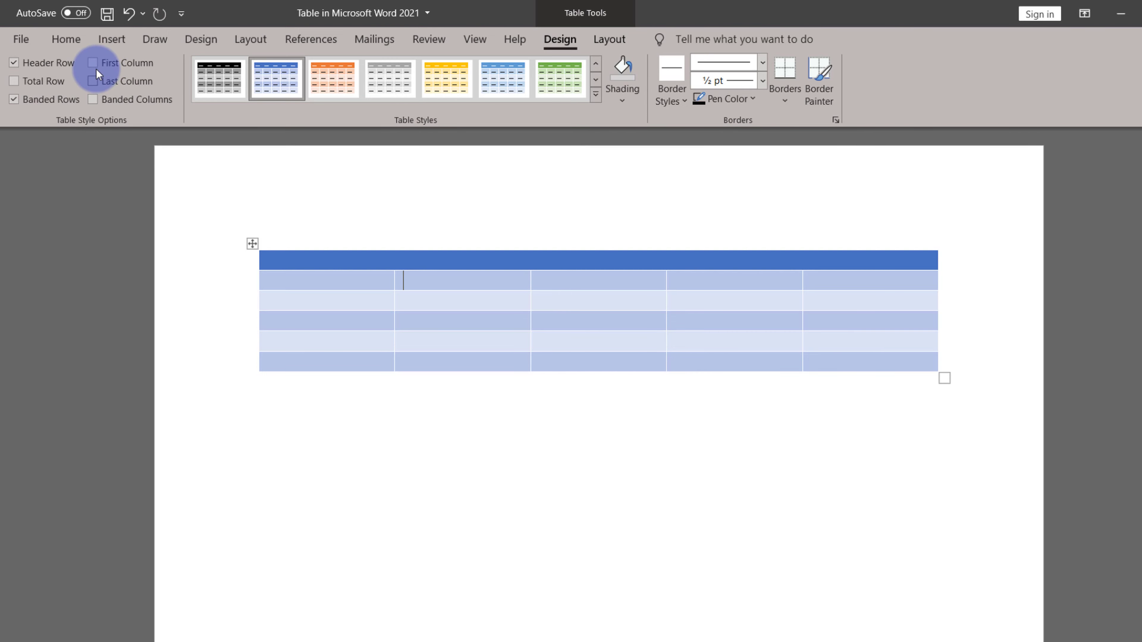
click(93, 79)
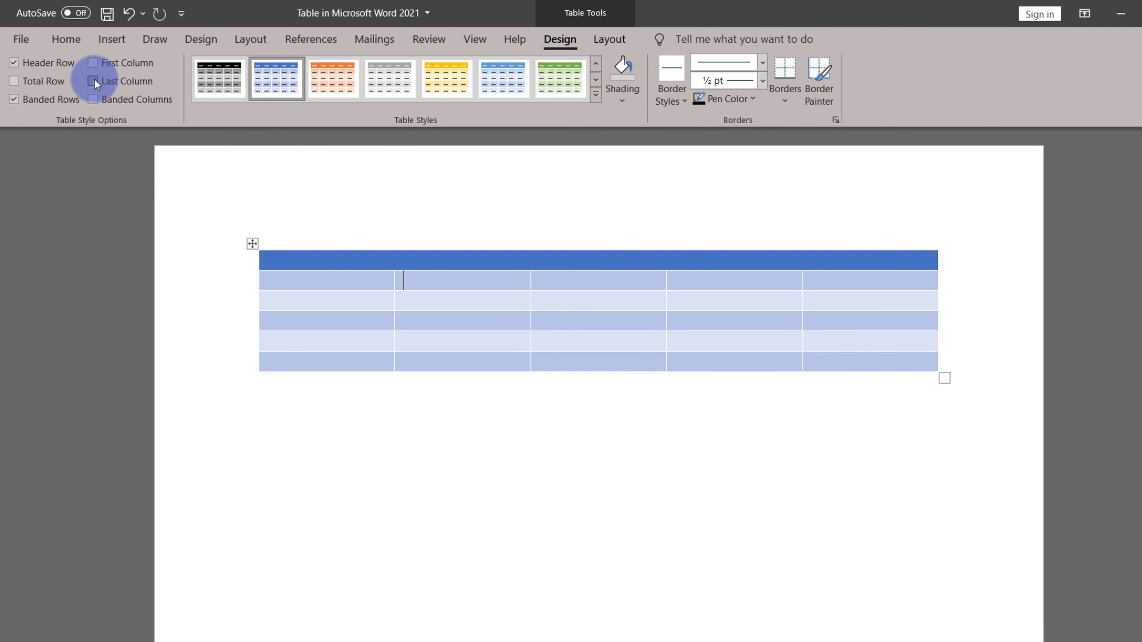
click(94, 80)
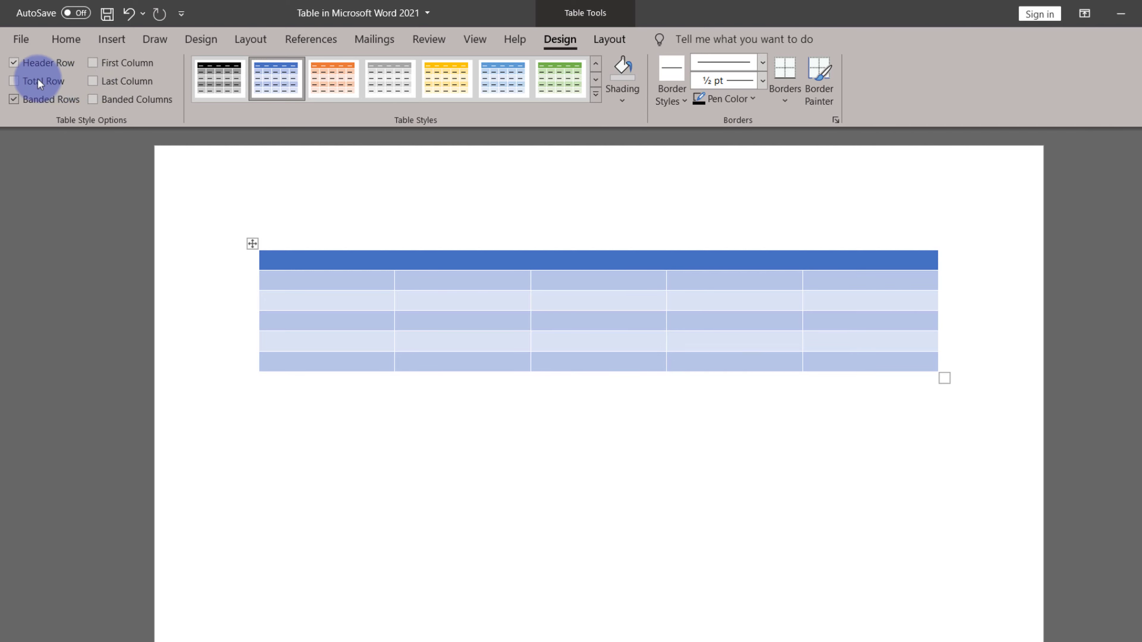
click(13, 81)
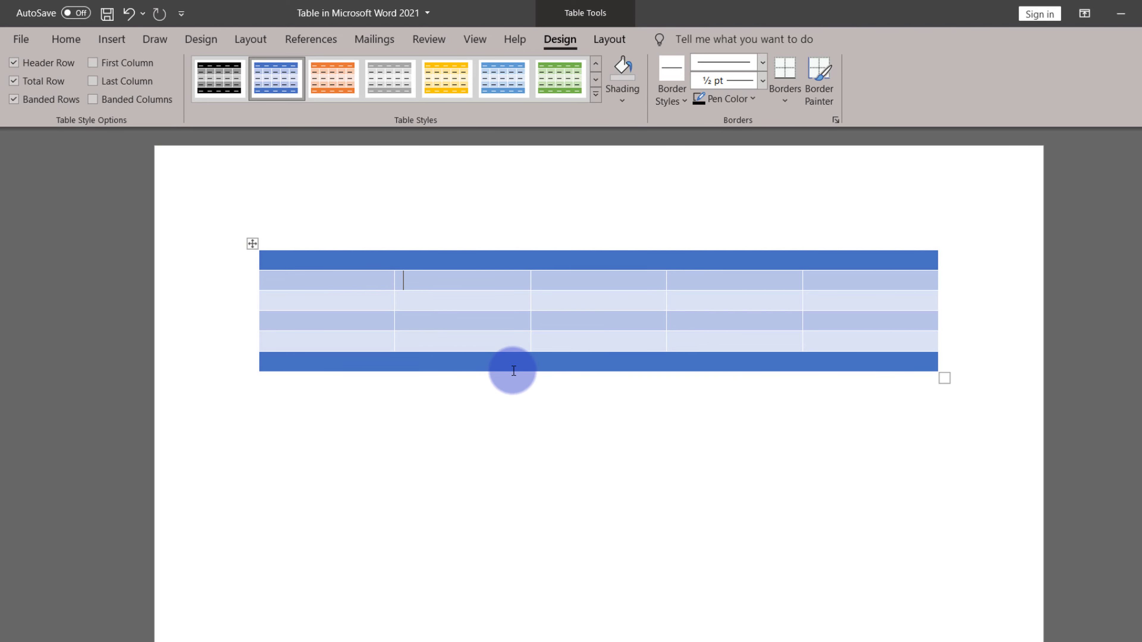
key(ctrl+z)
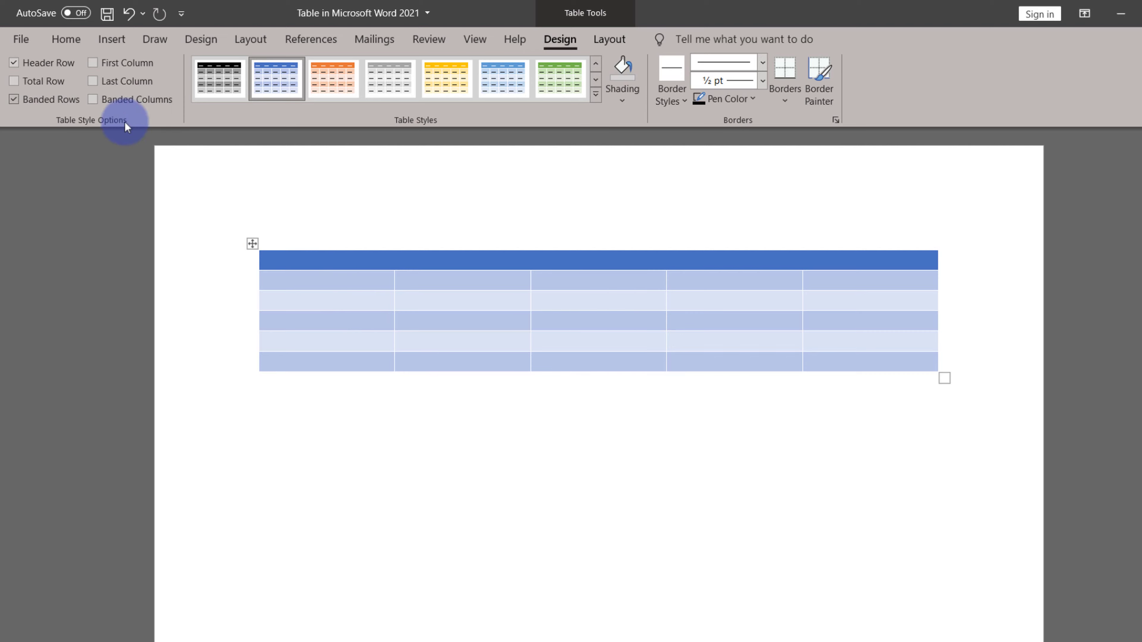
click(96, 99)
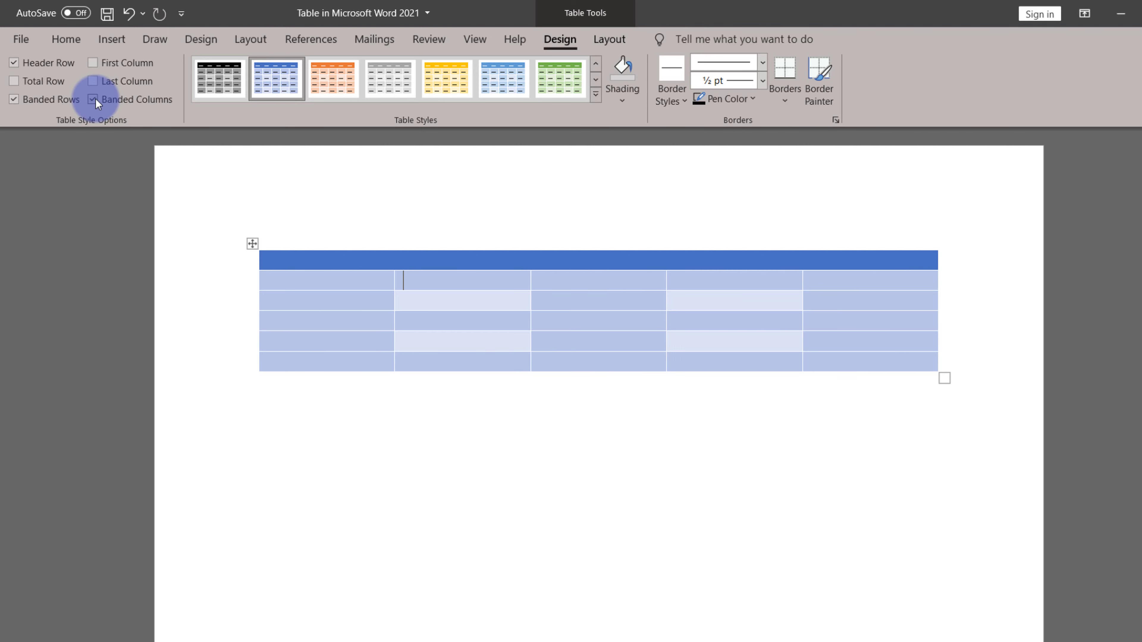
click(94, 99)
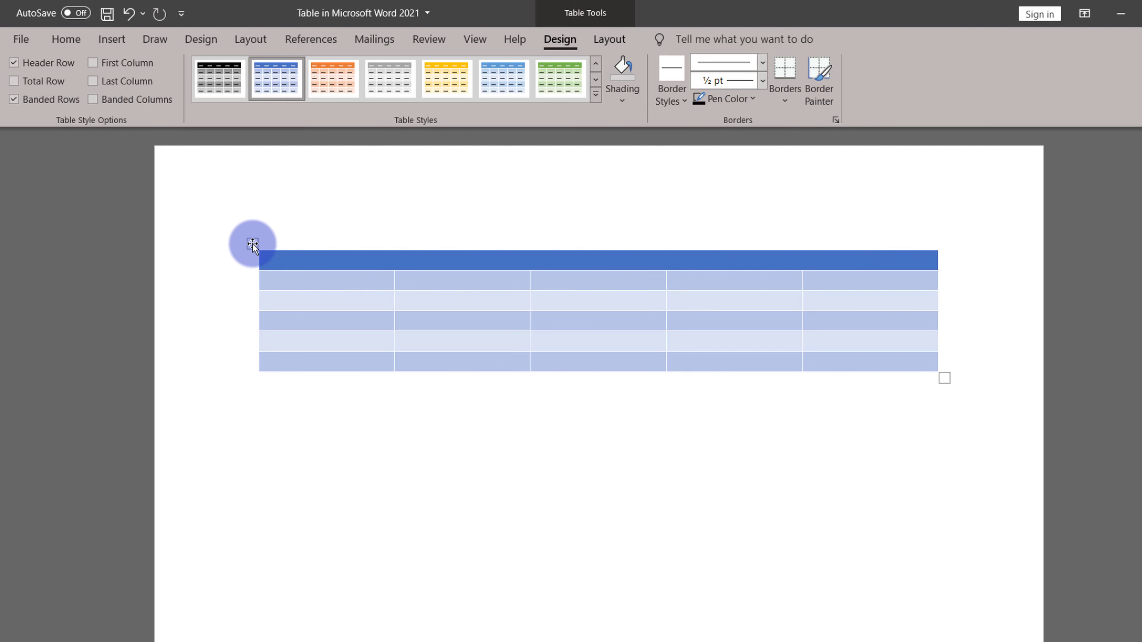
Step: Give every table cell thin blue 1½ pt borders using All Borders
click(253, 244)
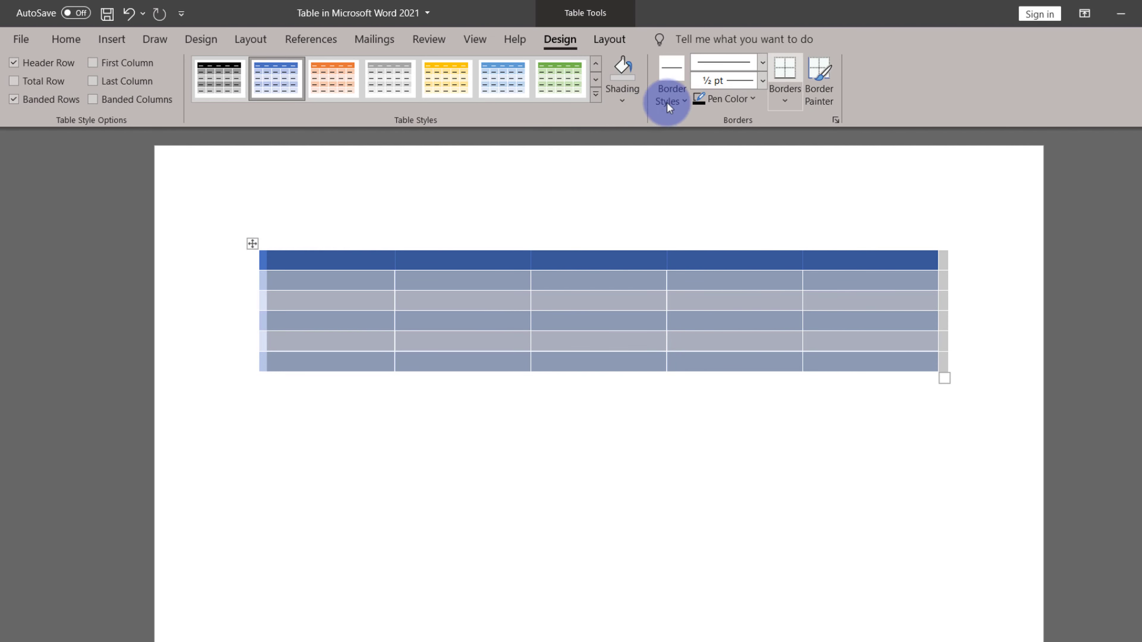
click(683, 103)
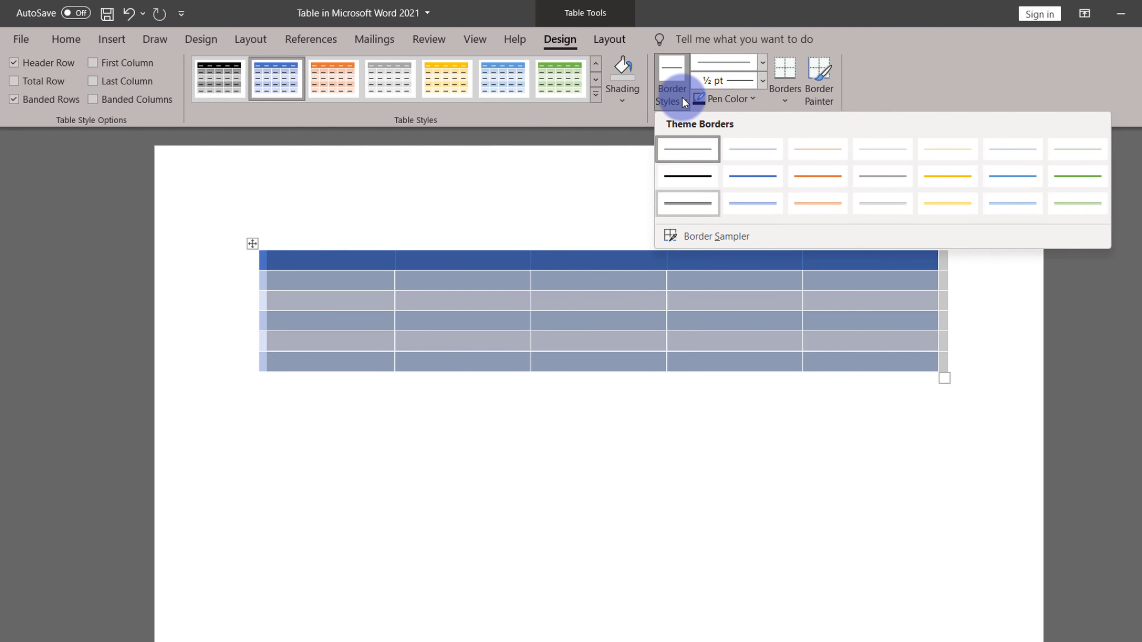
click(757, 151)
click(756, 81)
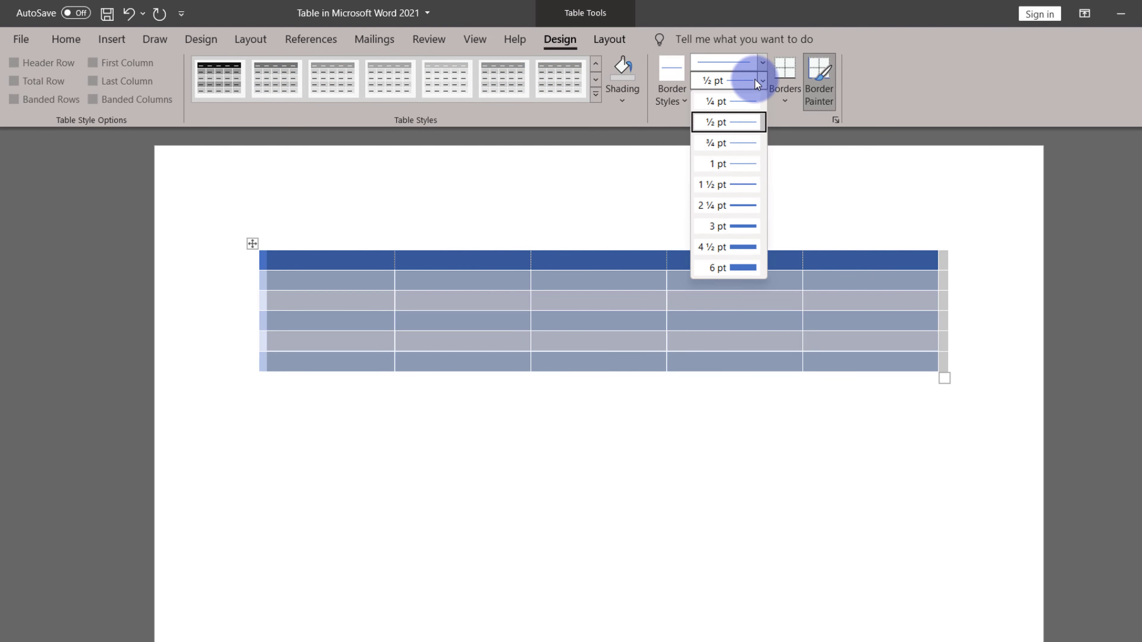
click(745, 189)
click(785, 99)
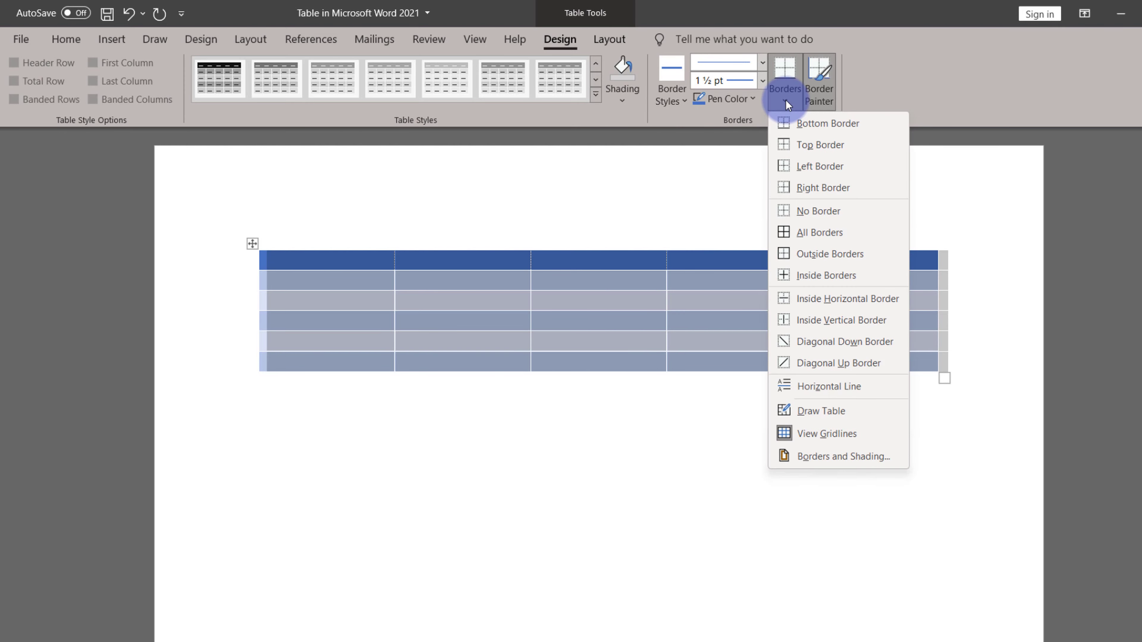
click(826, 230)
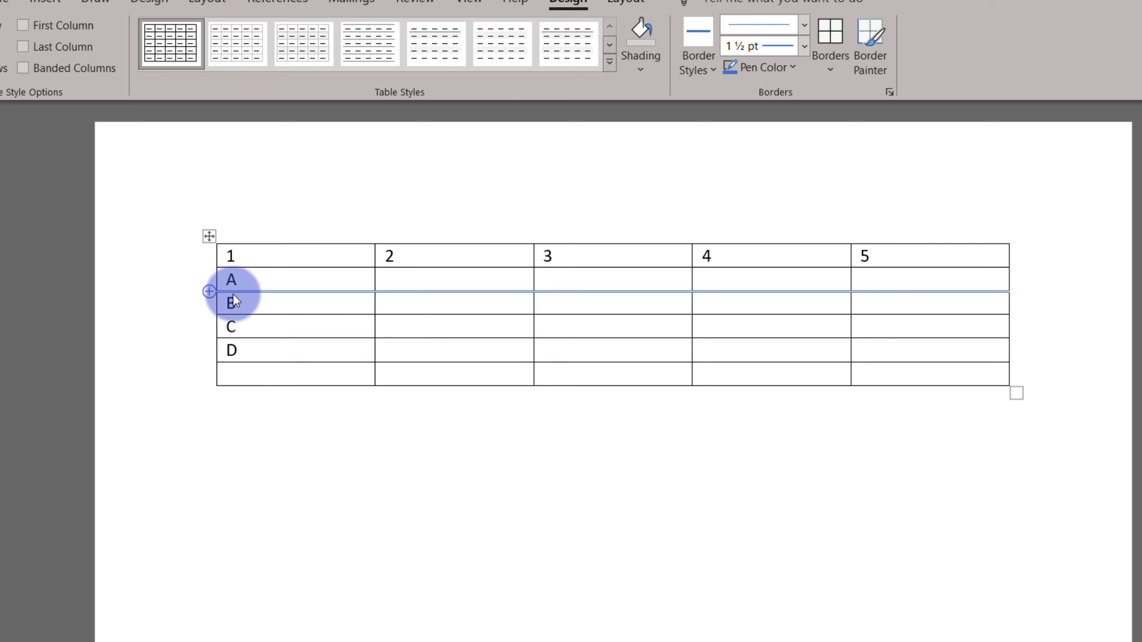
Step: Insert blank rows between rows A and B and between rows C and D
click(208, 291)
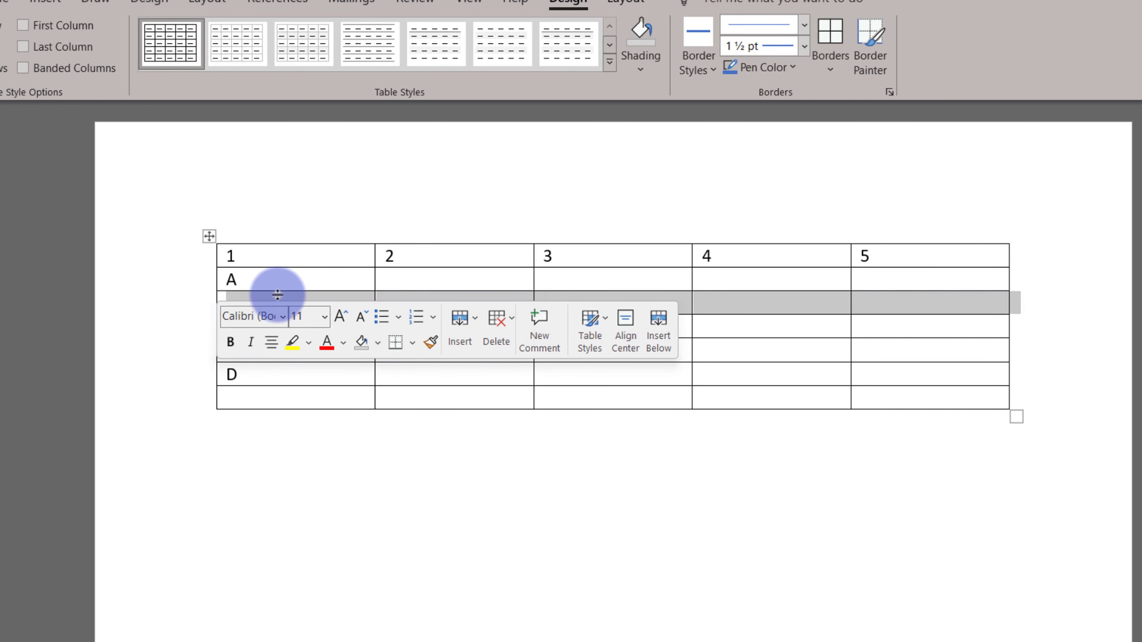
click(284, 296)
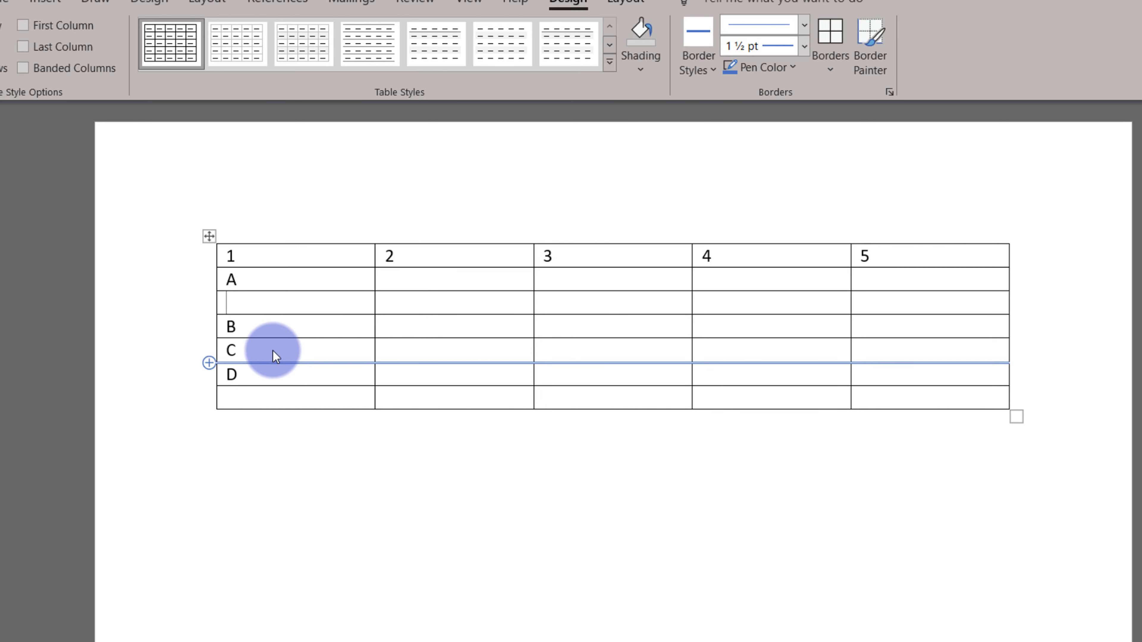
mouse_move(273, 359)
click(208, 363)
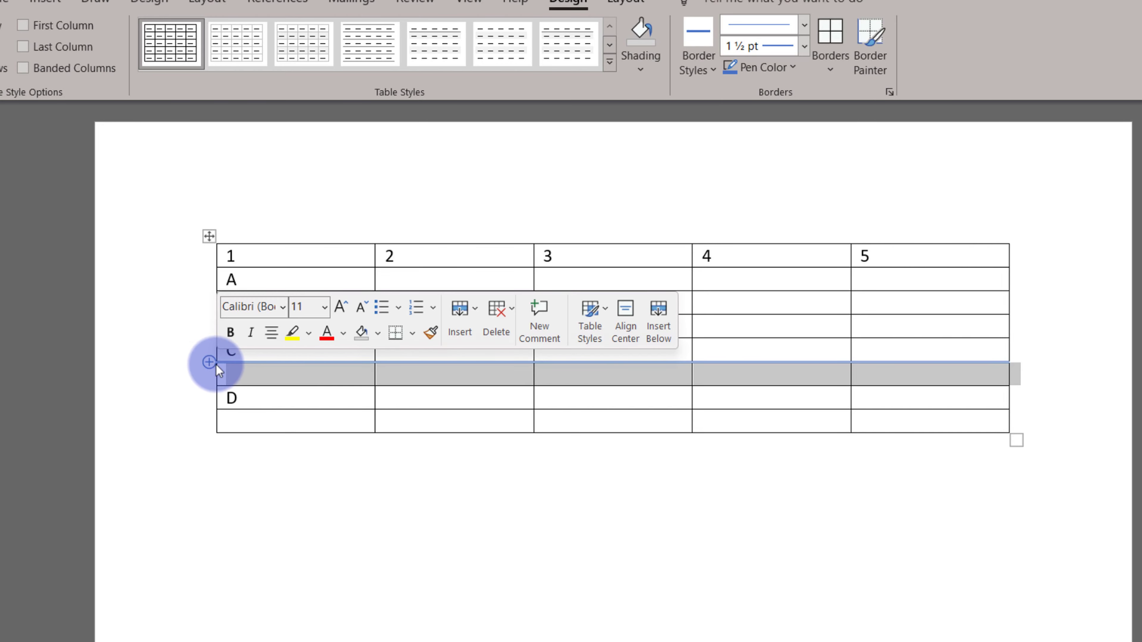
click(266, 369)
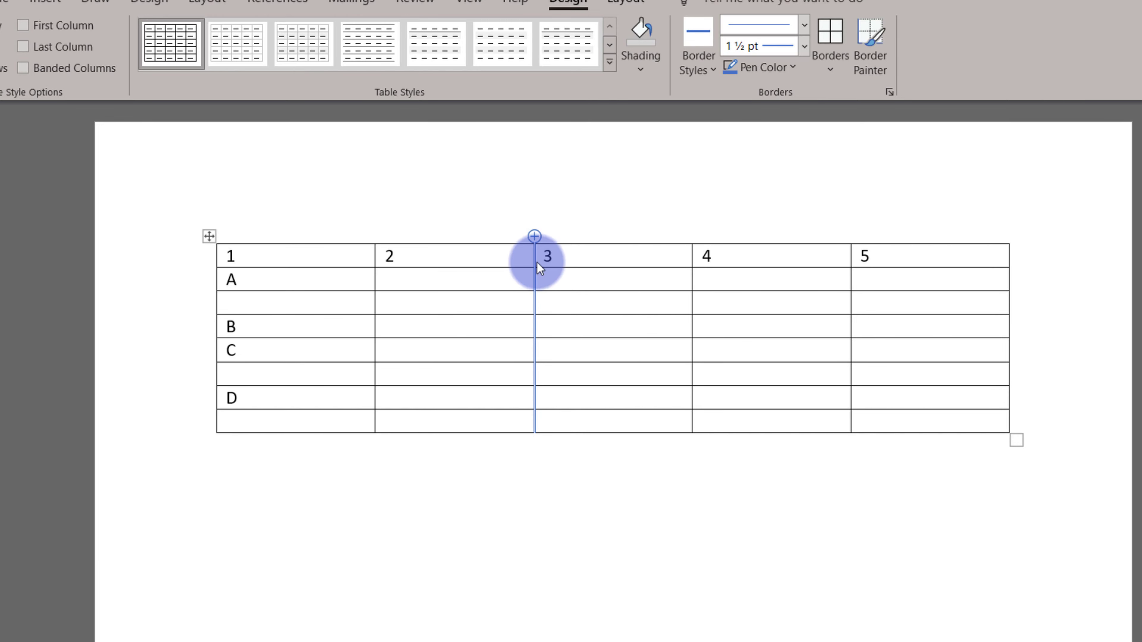
Step: Insert empty columns between columns 2 and 3 and between columns 3 and 4
click(535, 236)
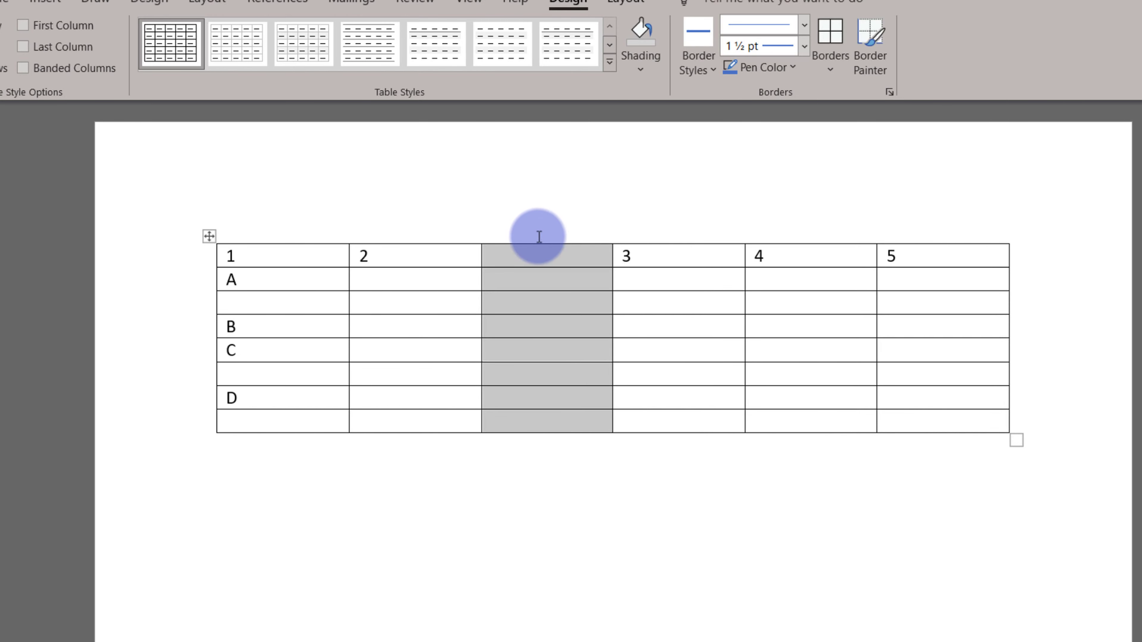
click(584, 281)
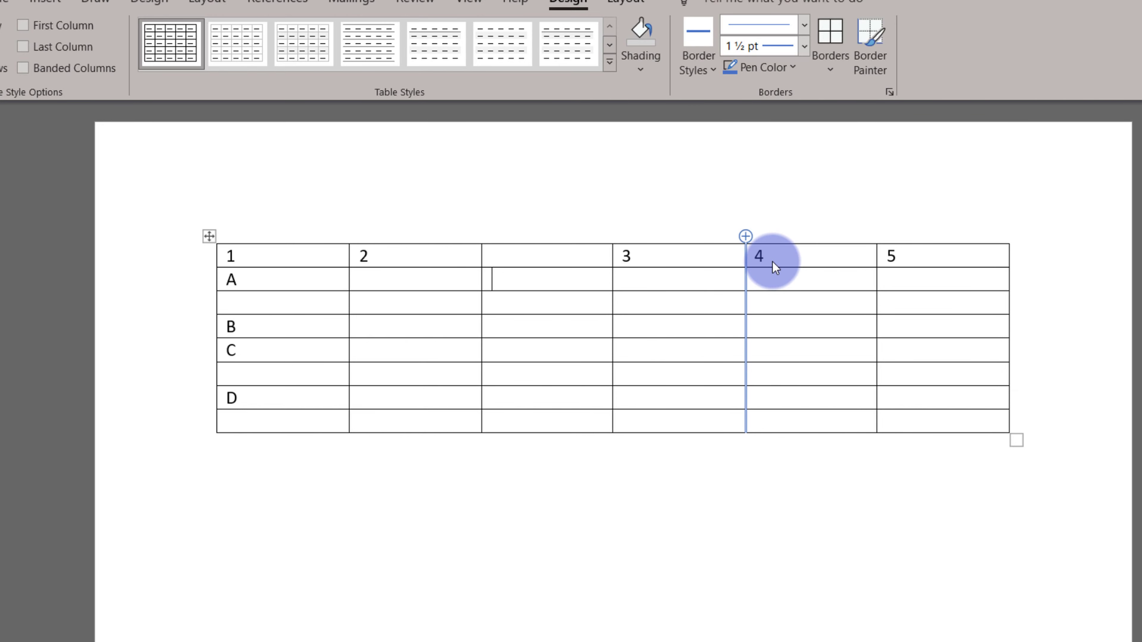
click(745, 236)
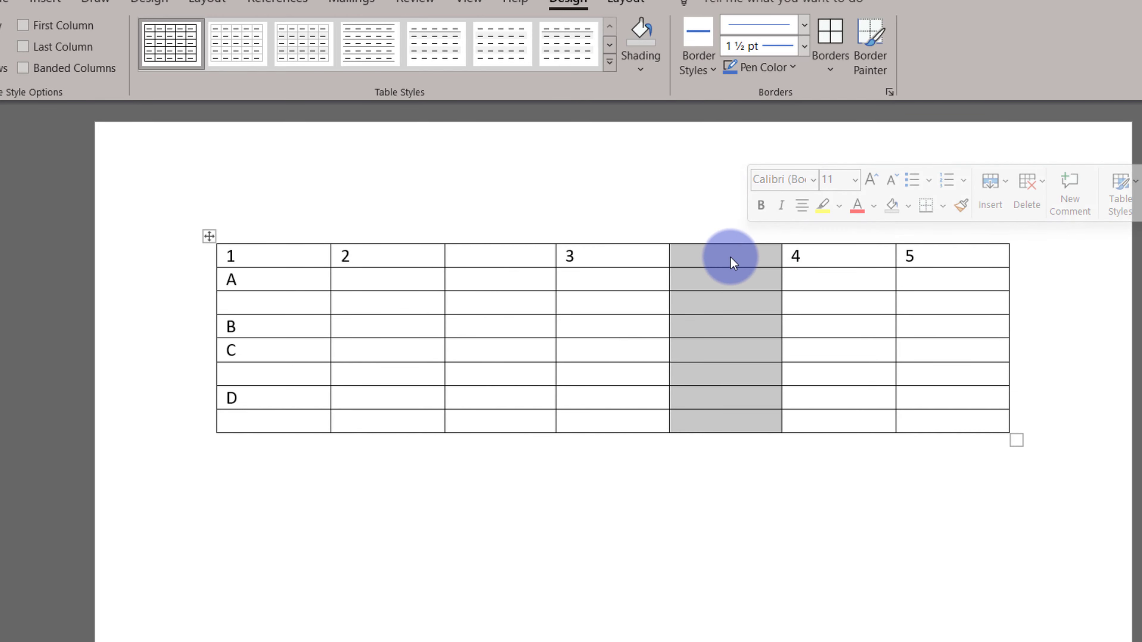
click(730, 260)
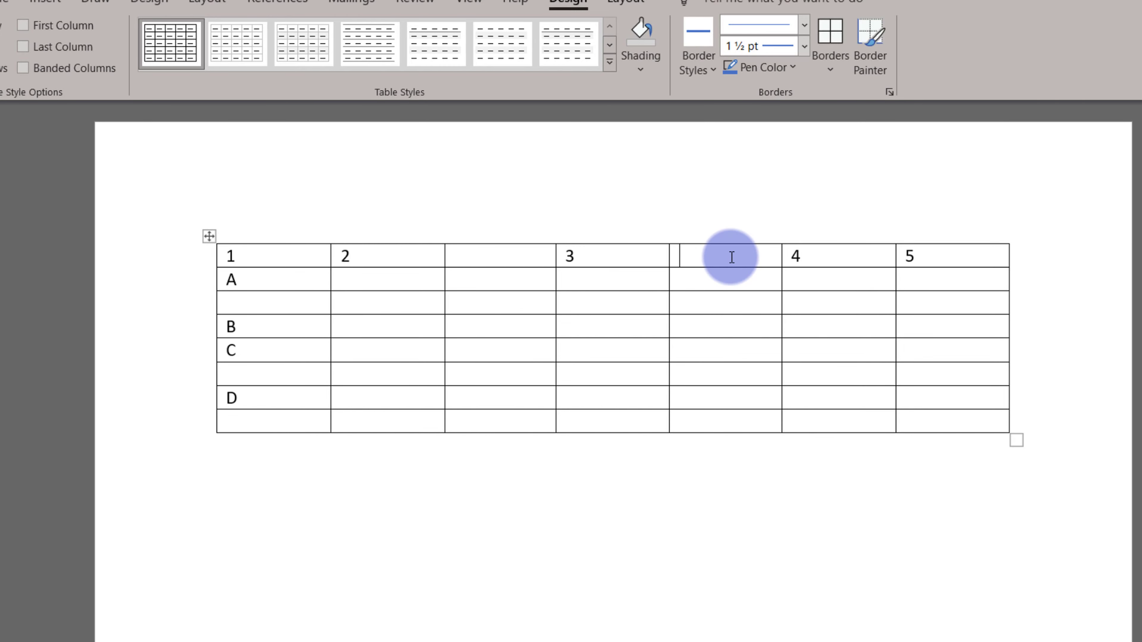
click(625, 3)
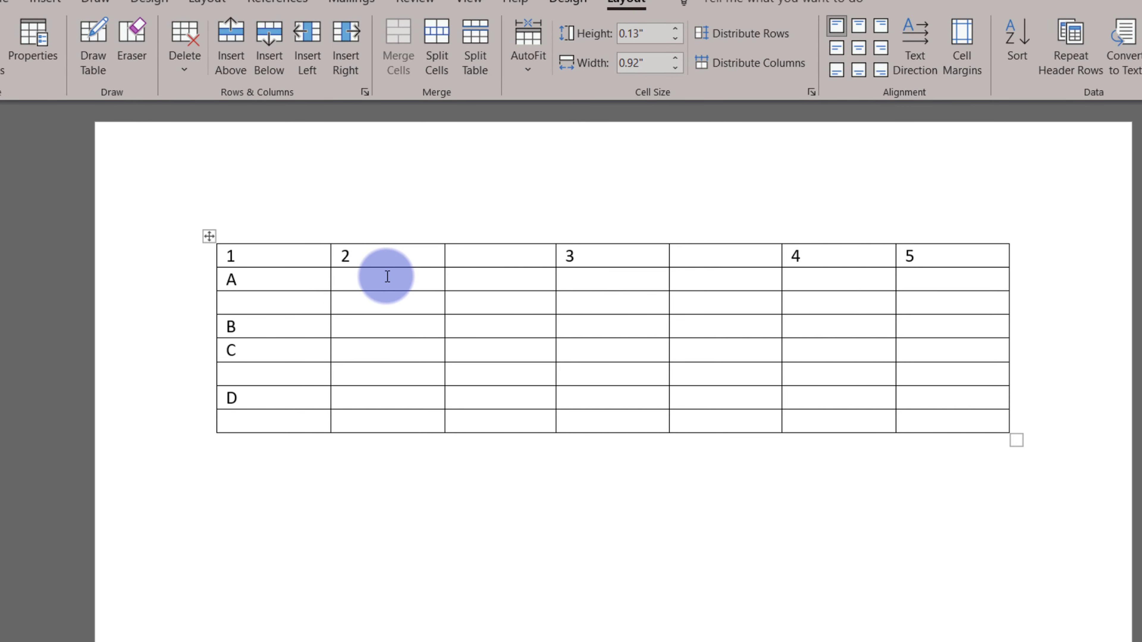
Step: Add a blank row above row A and another below row B
click(282, 302)
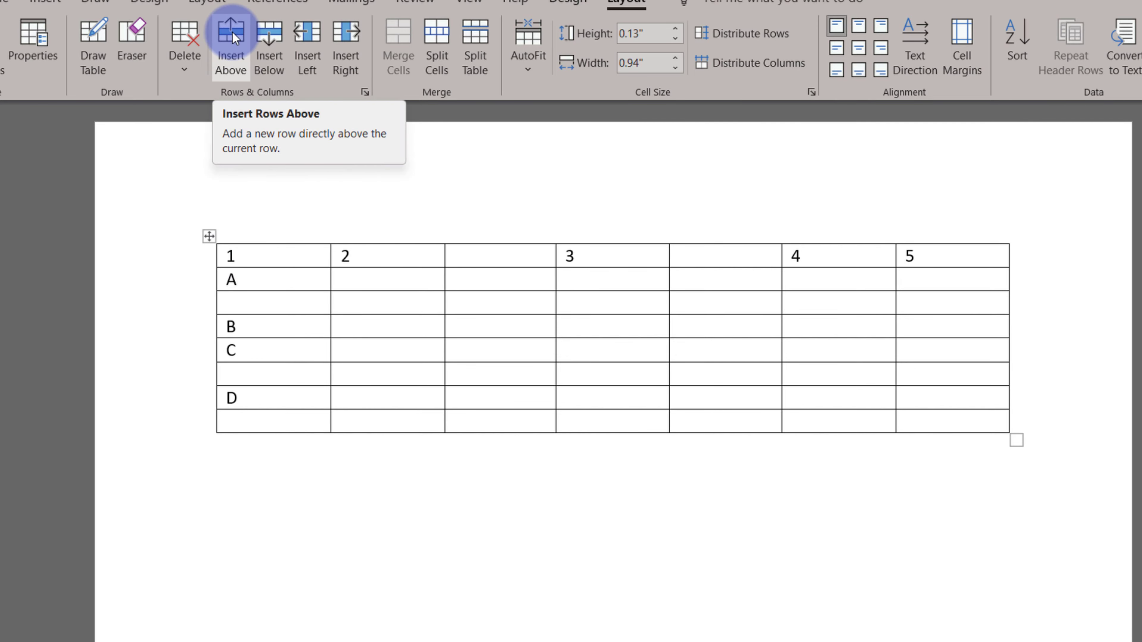
click(232, 36)
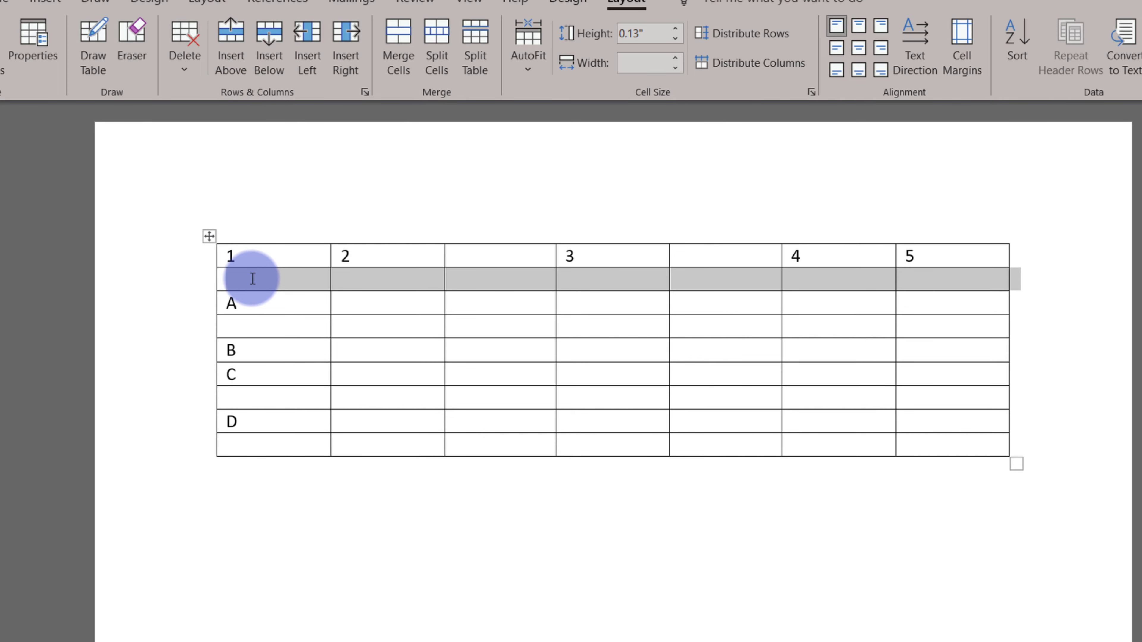
click(247, 353)
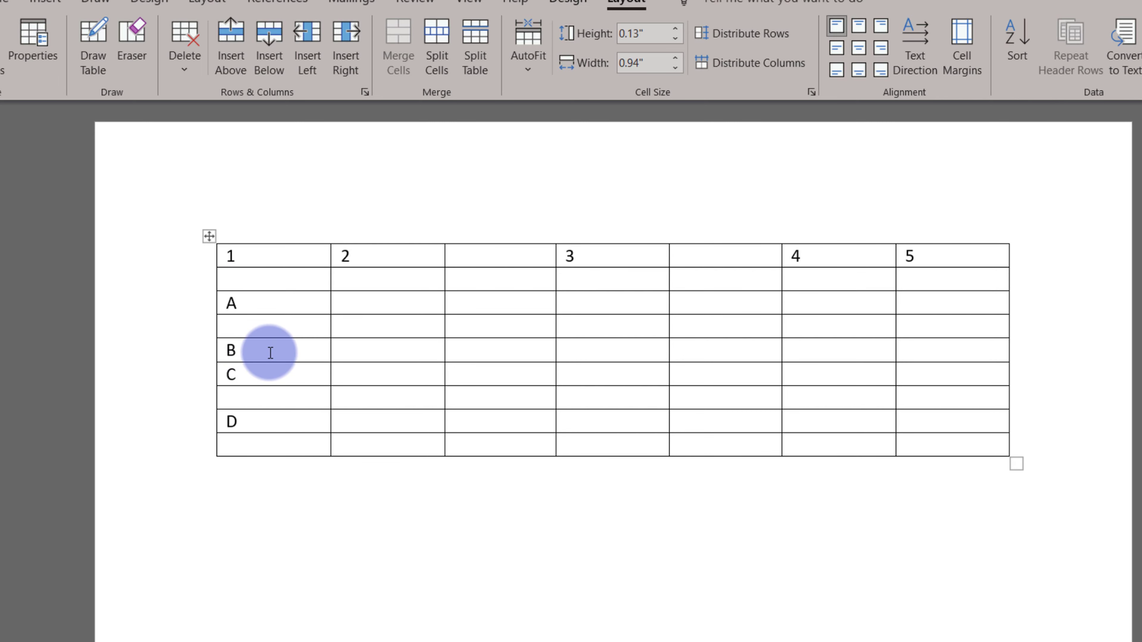
click(277, 64)
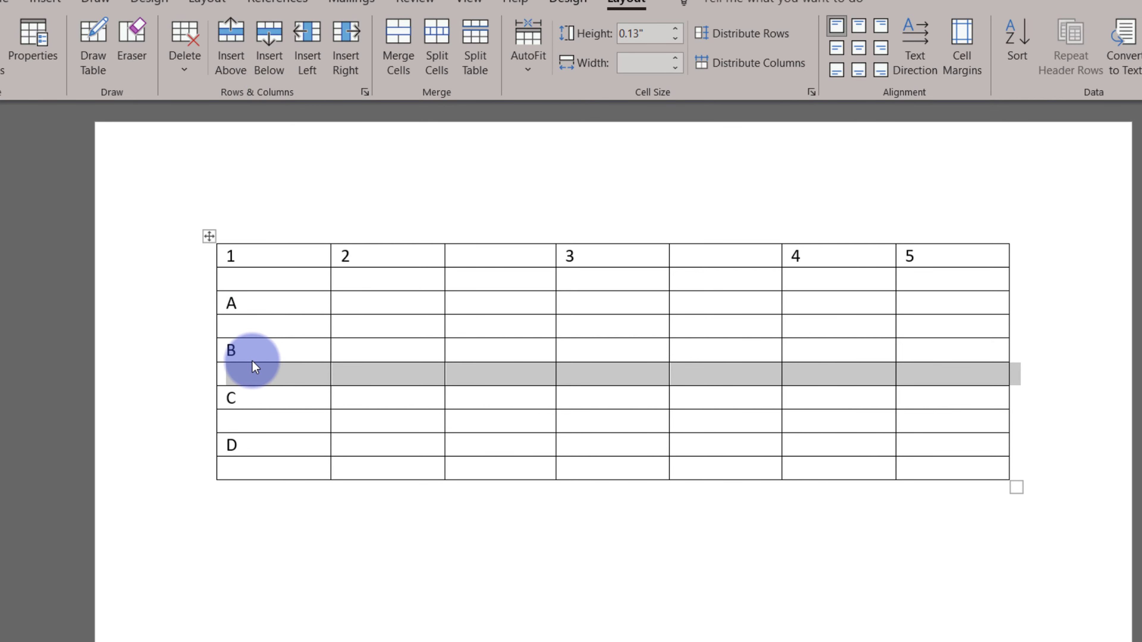
Step: Add an empty column right of column 2 and another left of column 4
click(402, 258)
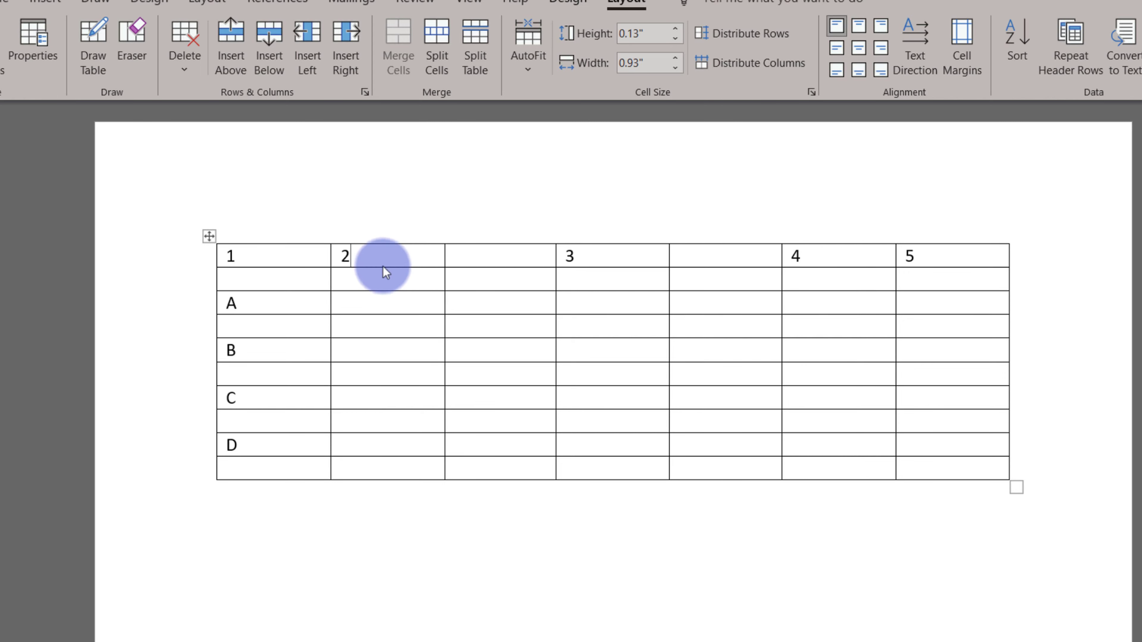
click(346, 46)
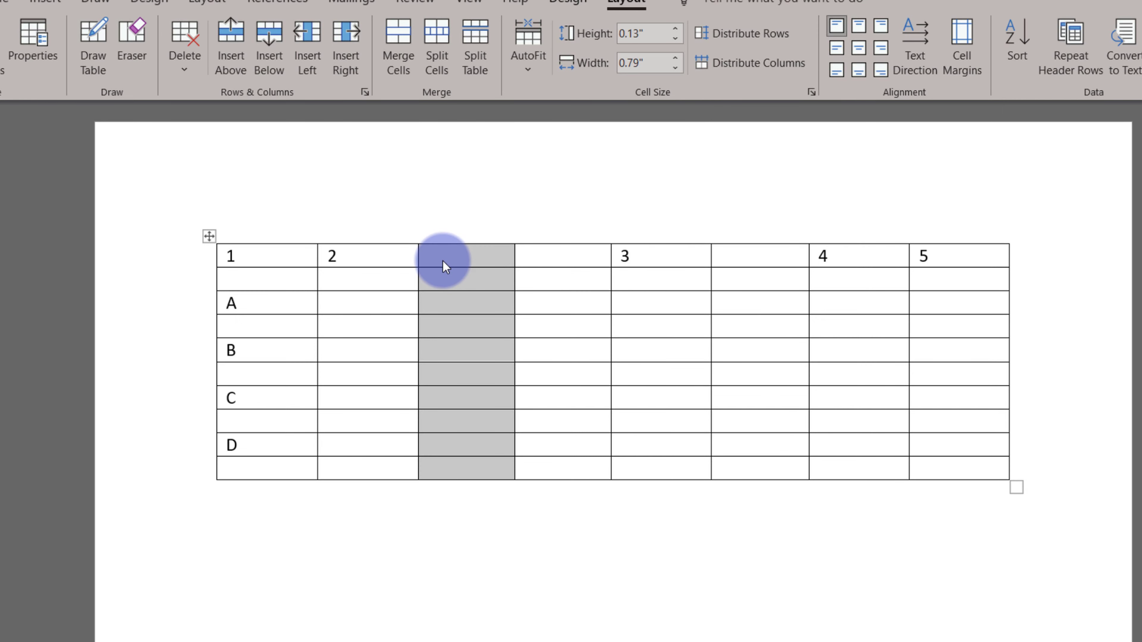
click(852, 260)
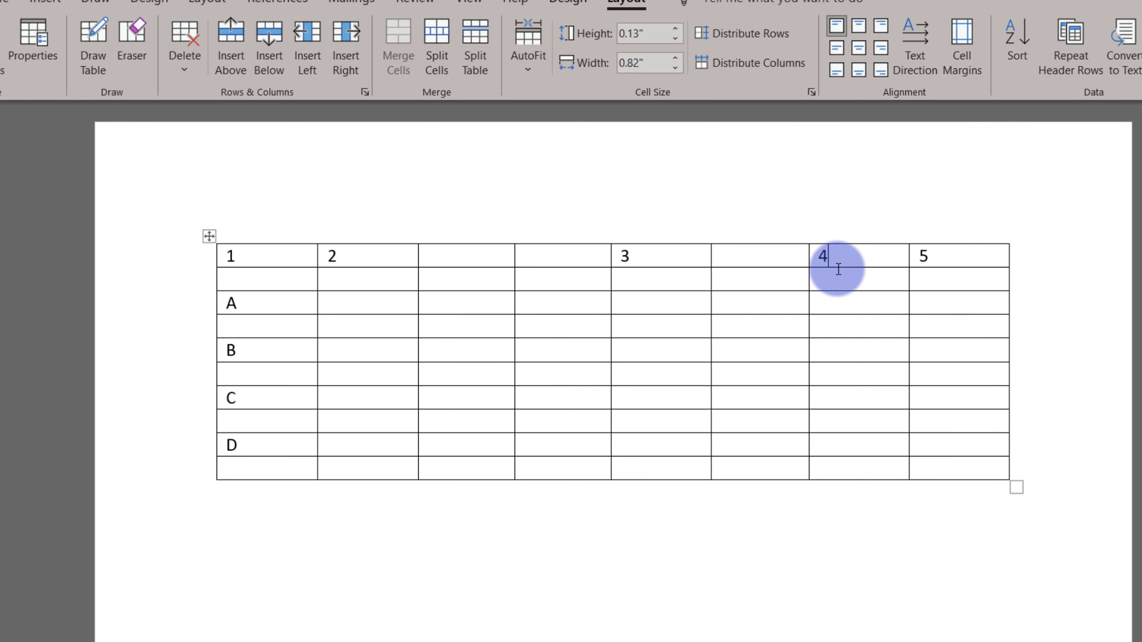
click(310, 62)
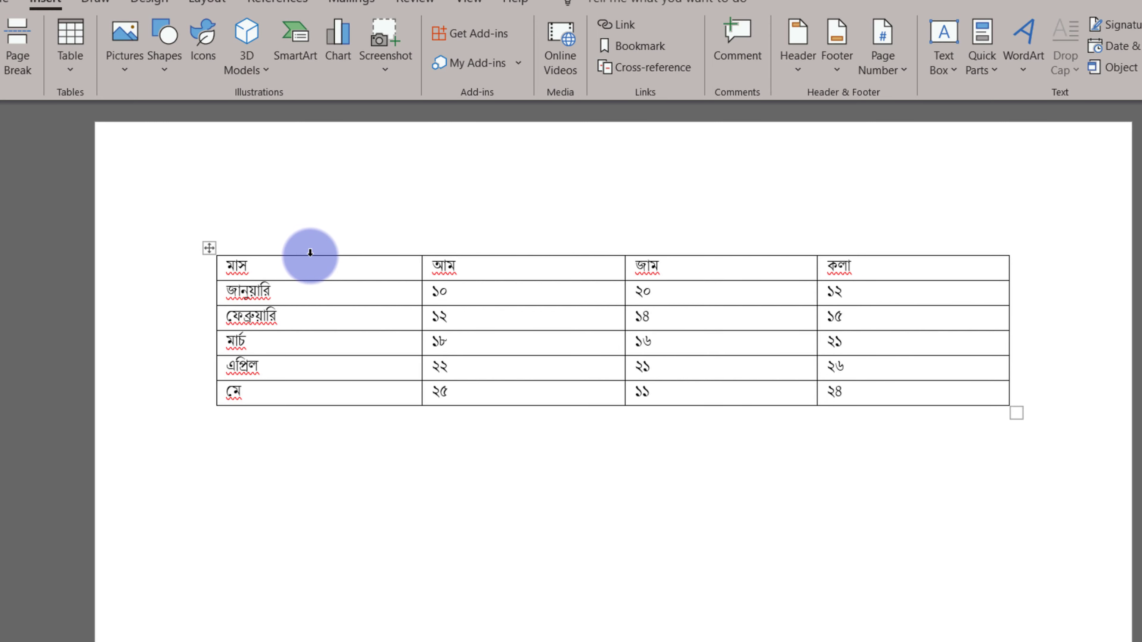
click(310, 252)
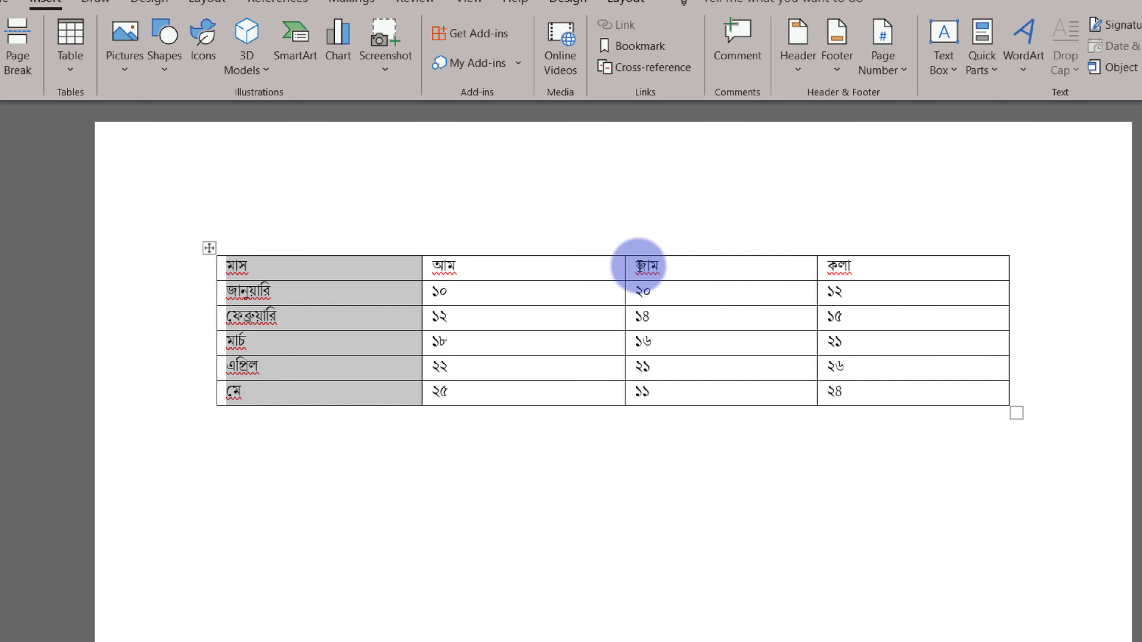
click(639, 265)
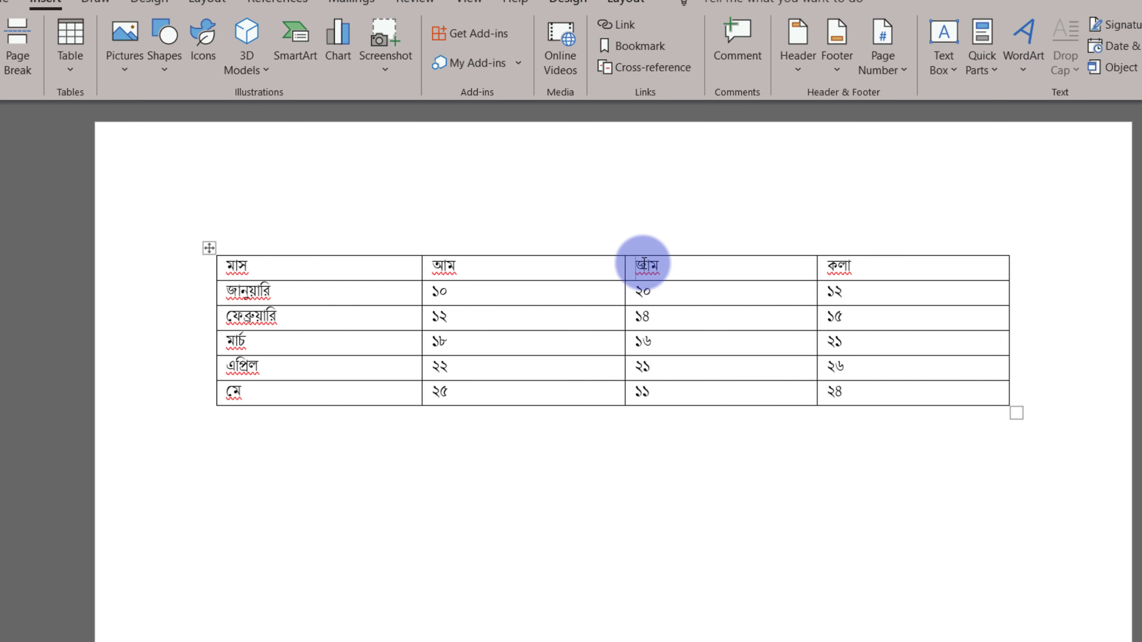
text(মাস জানুয়ারি ফেব্রুয়ারি মার্চ এপ্রিল মে)
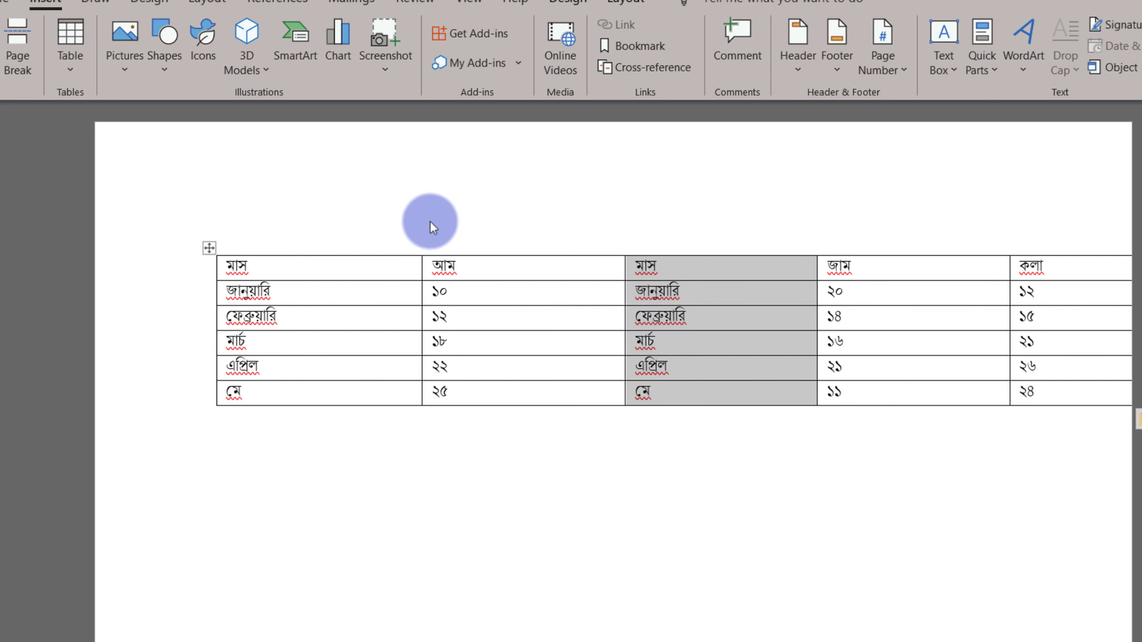
key(ctrl+z)
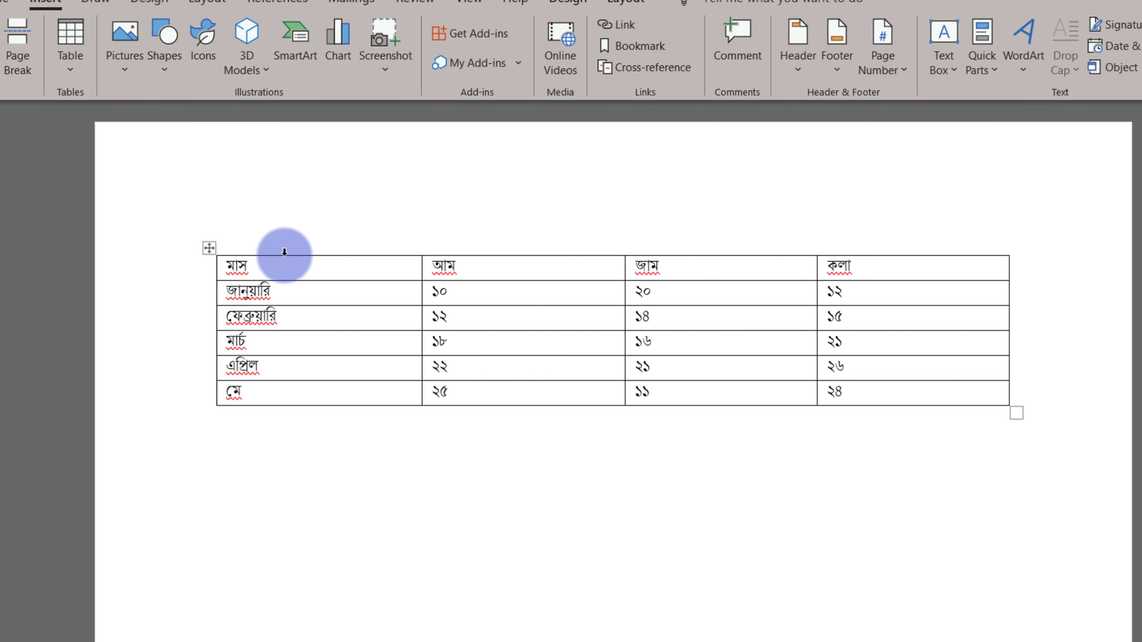
click(284, 252)
key(BackSpace)
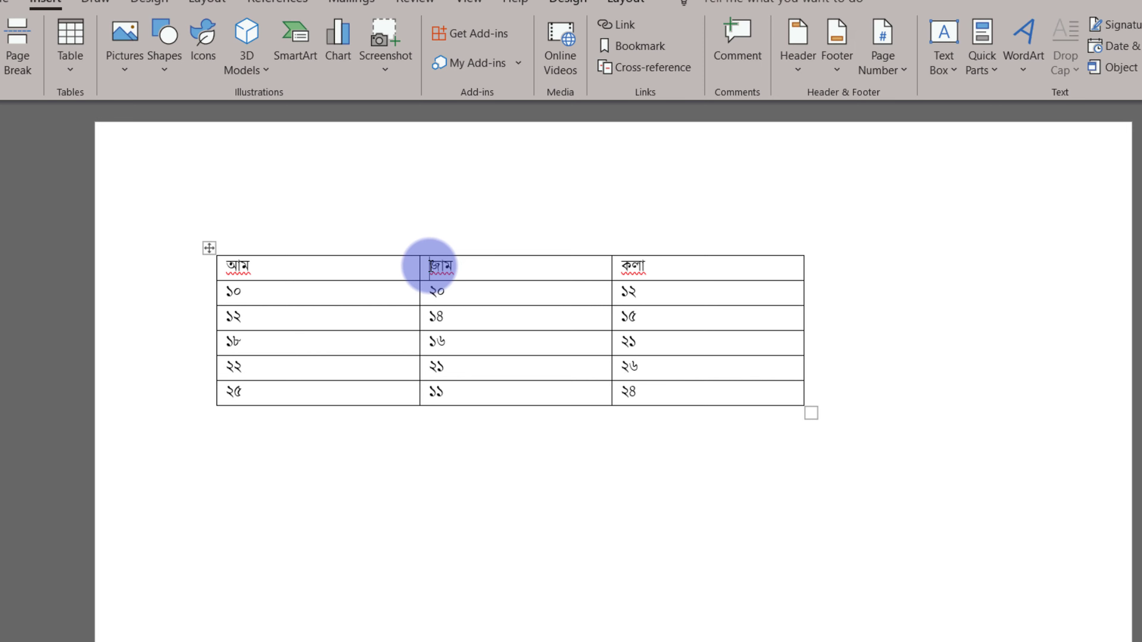
click(452, 266)
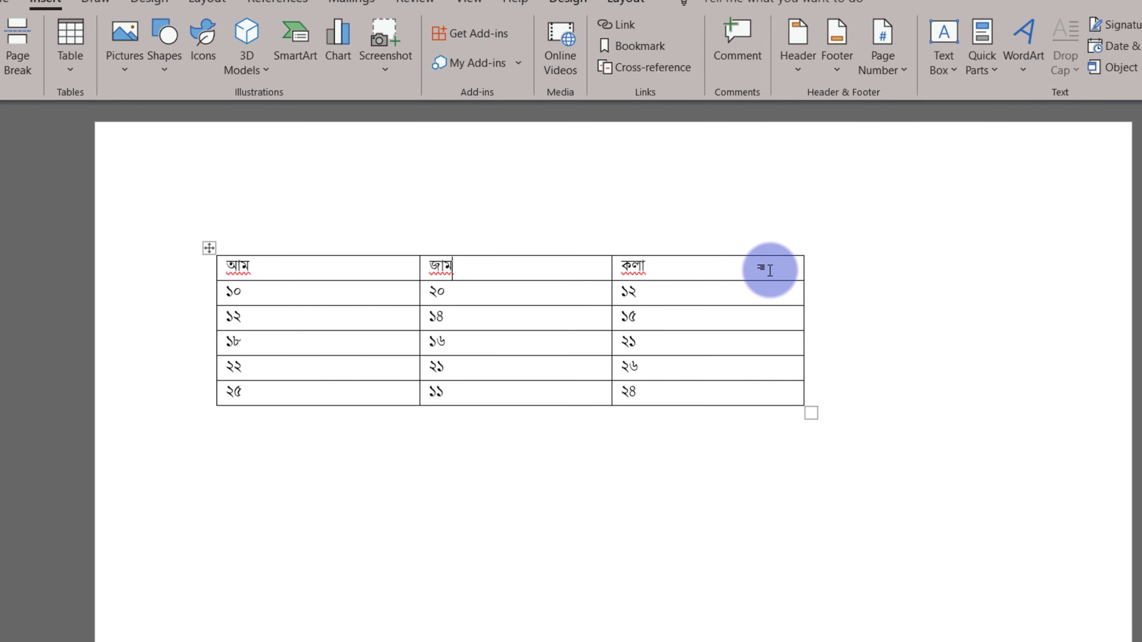
key(ctrl+v)
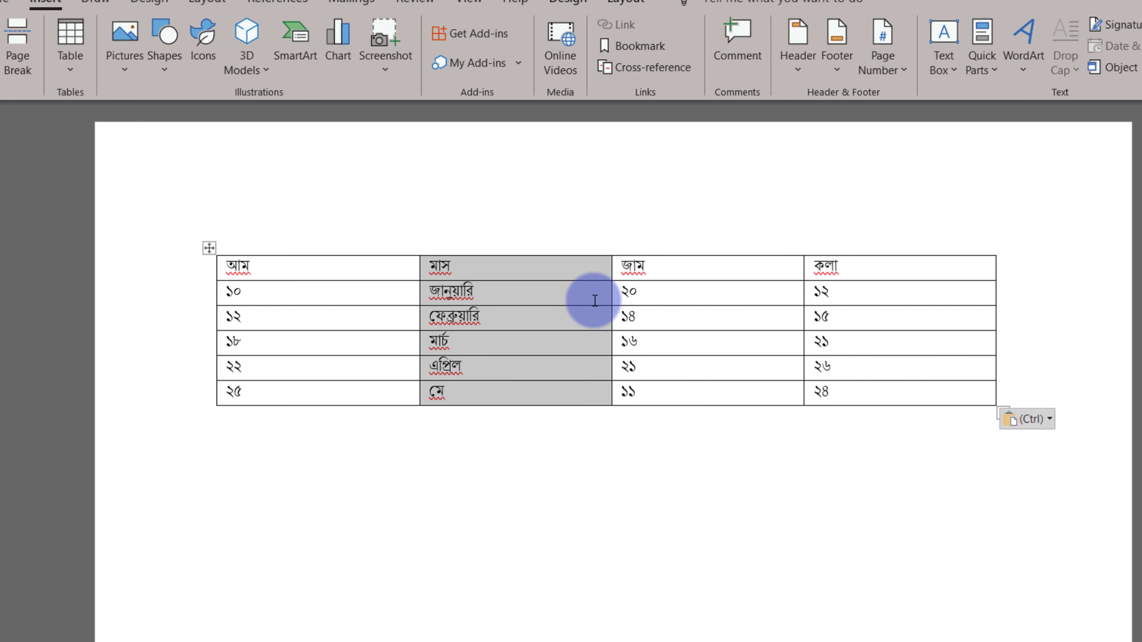
key(ctrl+z)
key(ctrl+z)
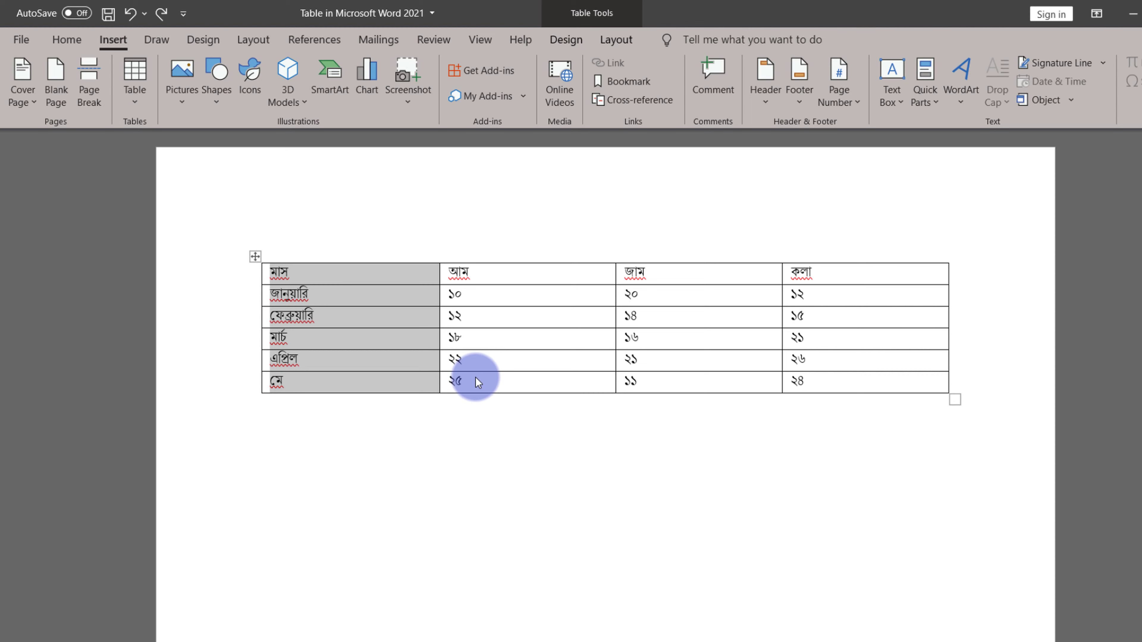
click(327, 313)
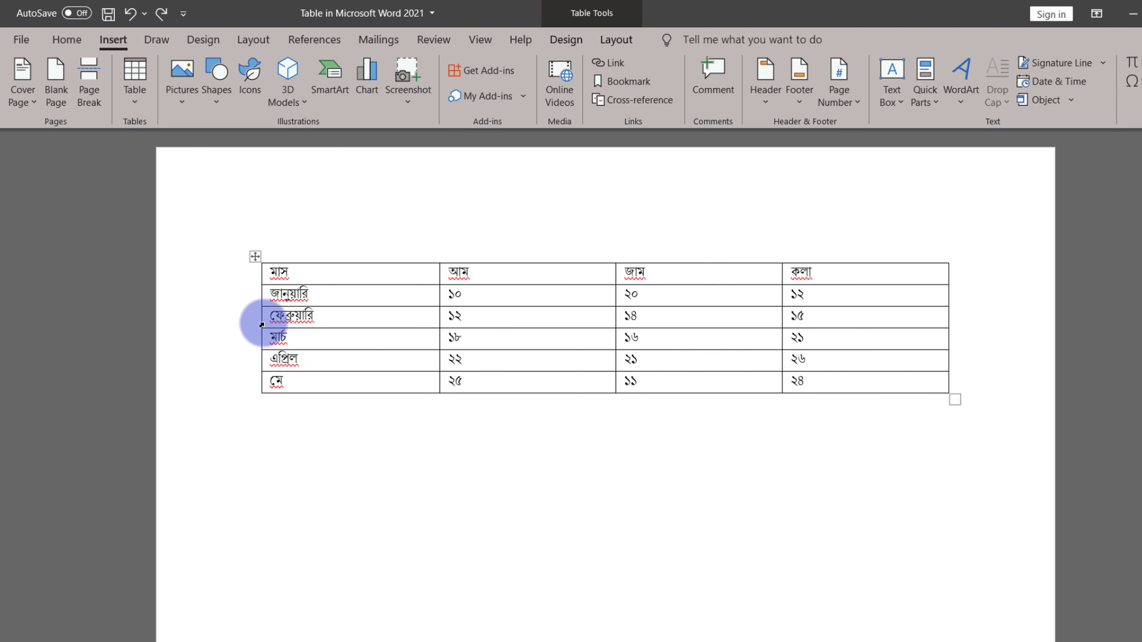
Step: Move the ফেব্রুয়ারি row to sit above the এপ্রিল row
click(269, 322)
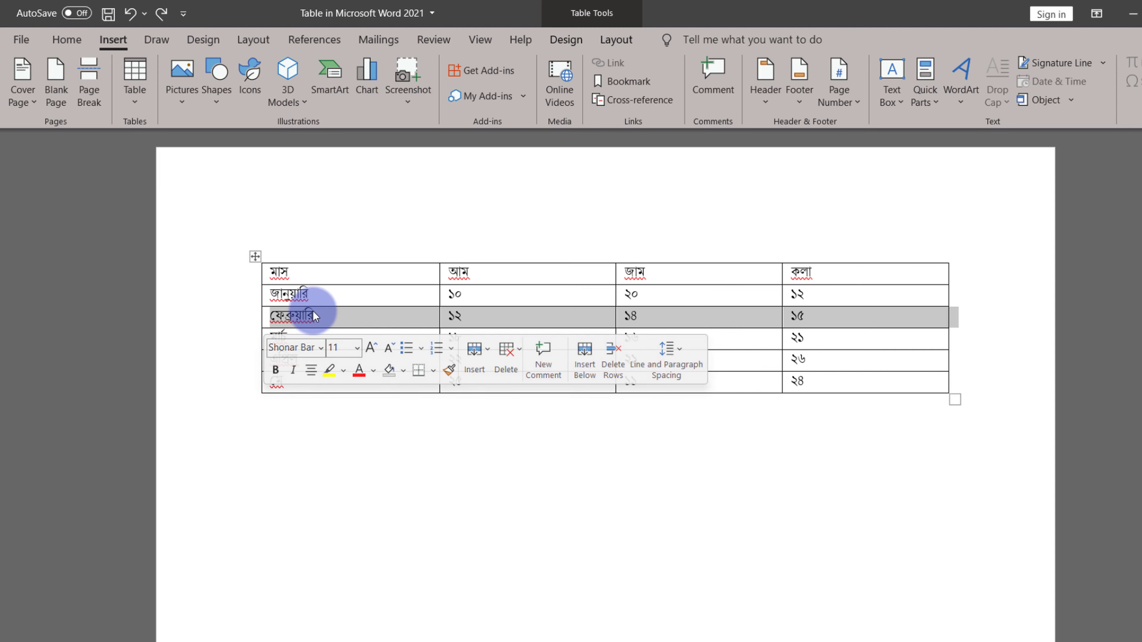
key(ctrl+x)
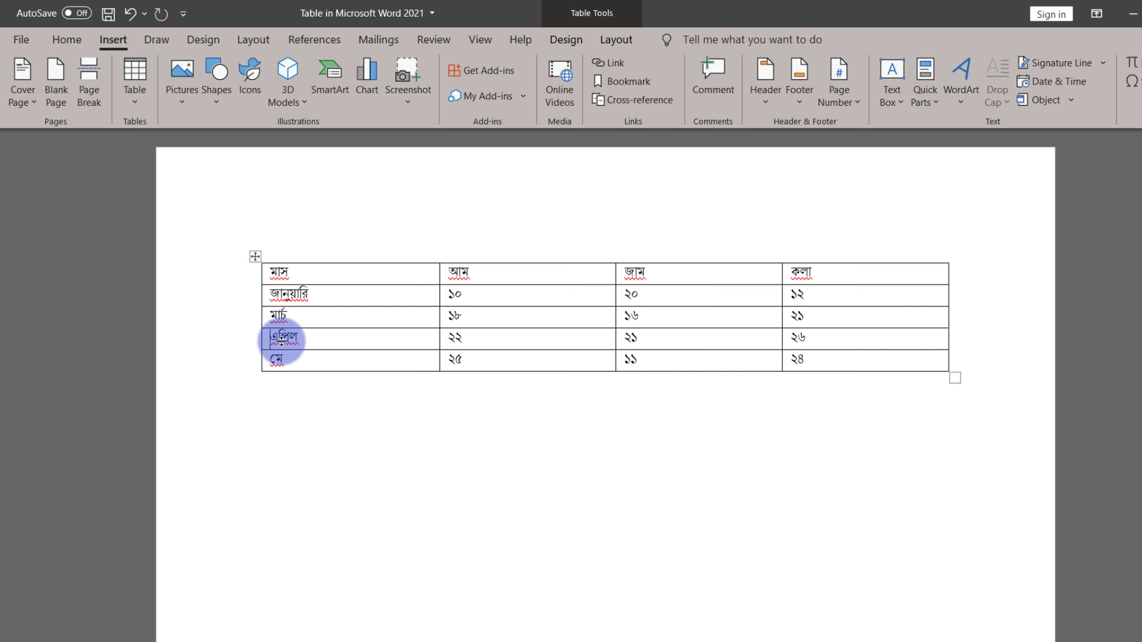
key(ctrl+v)
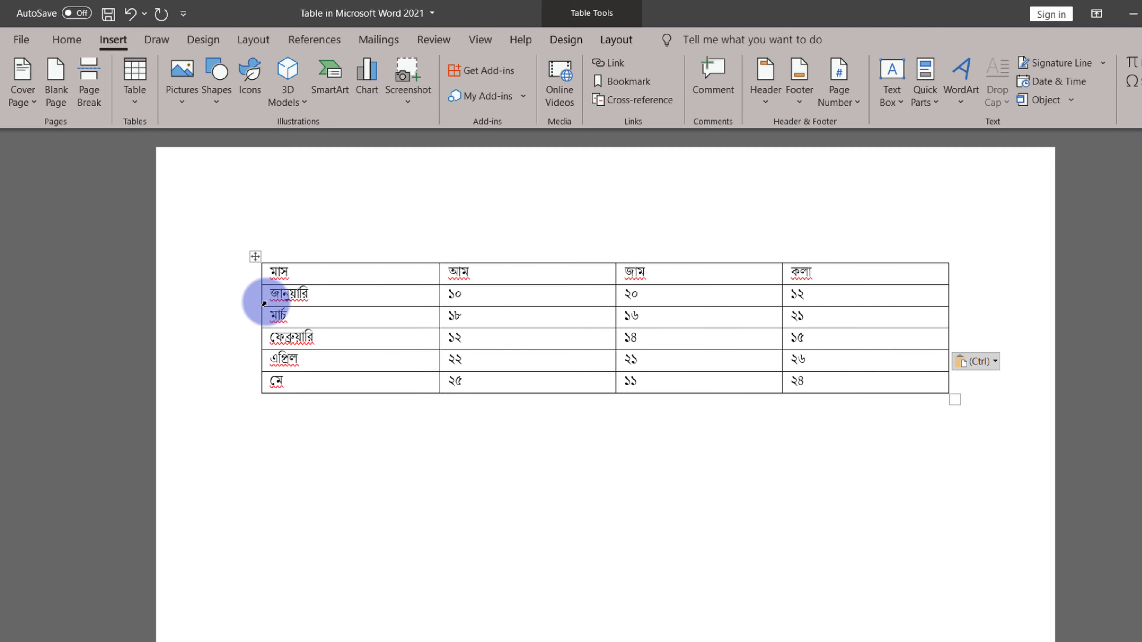
Step: Copy the জানুয়ারি row and paste it as a new row below মে
click(264, 302)
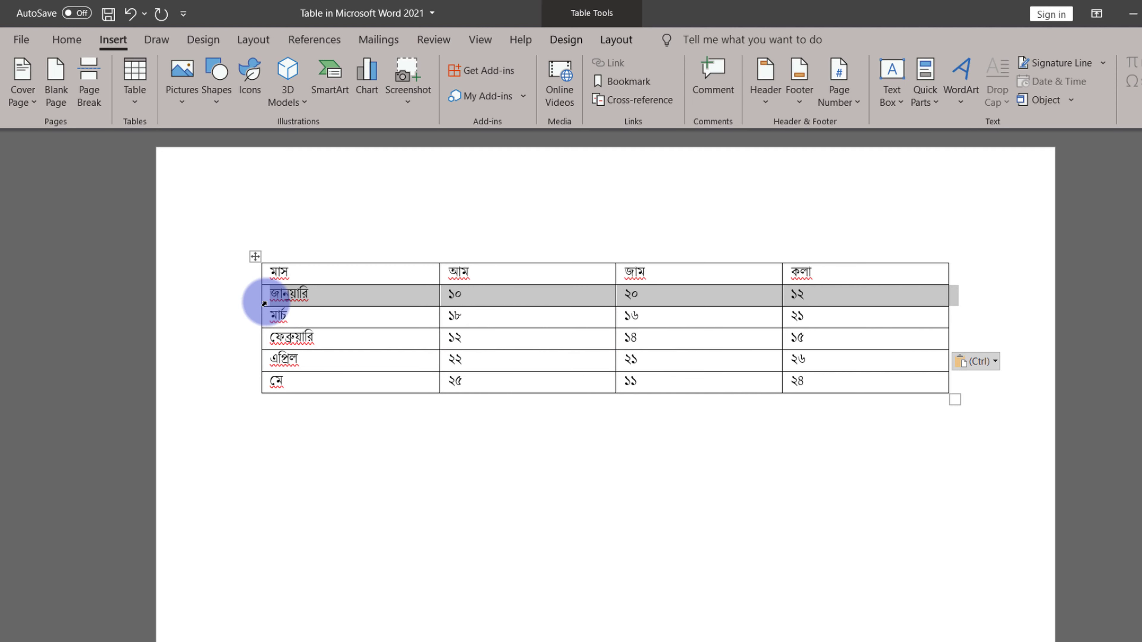
key(ctrl+c)
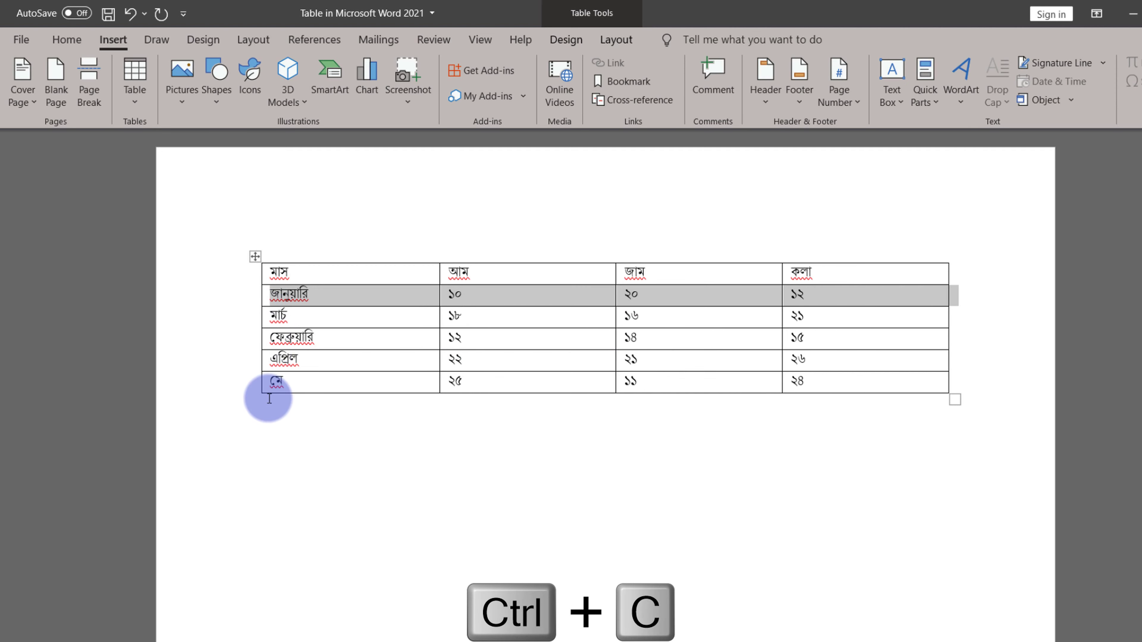
click(301, 400)
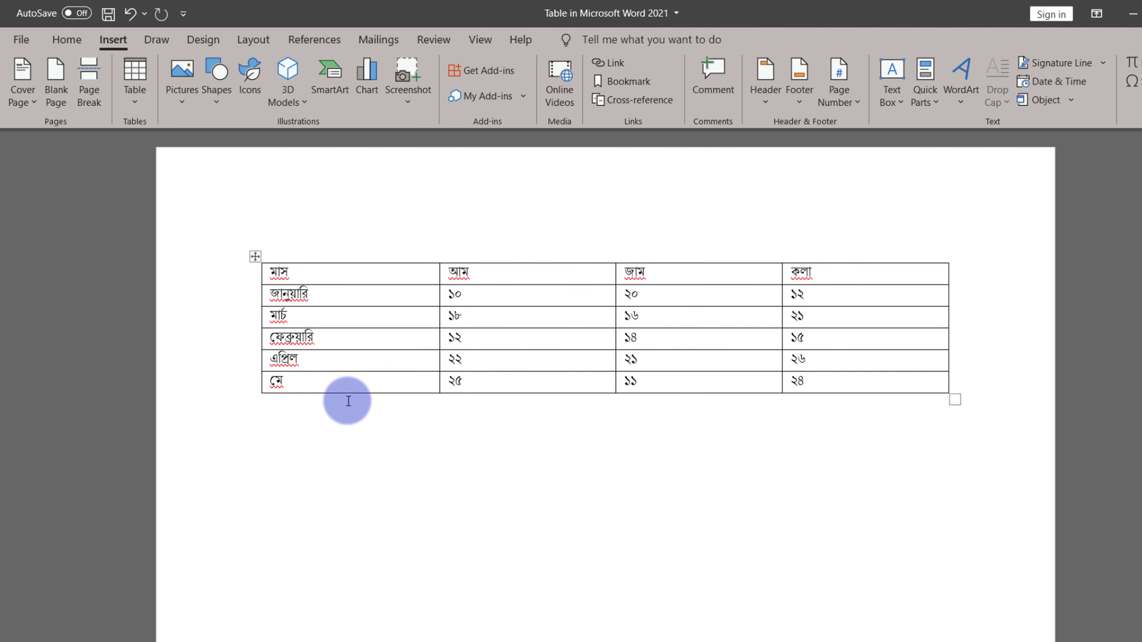
key(ctrl+v)
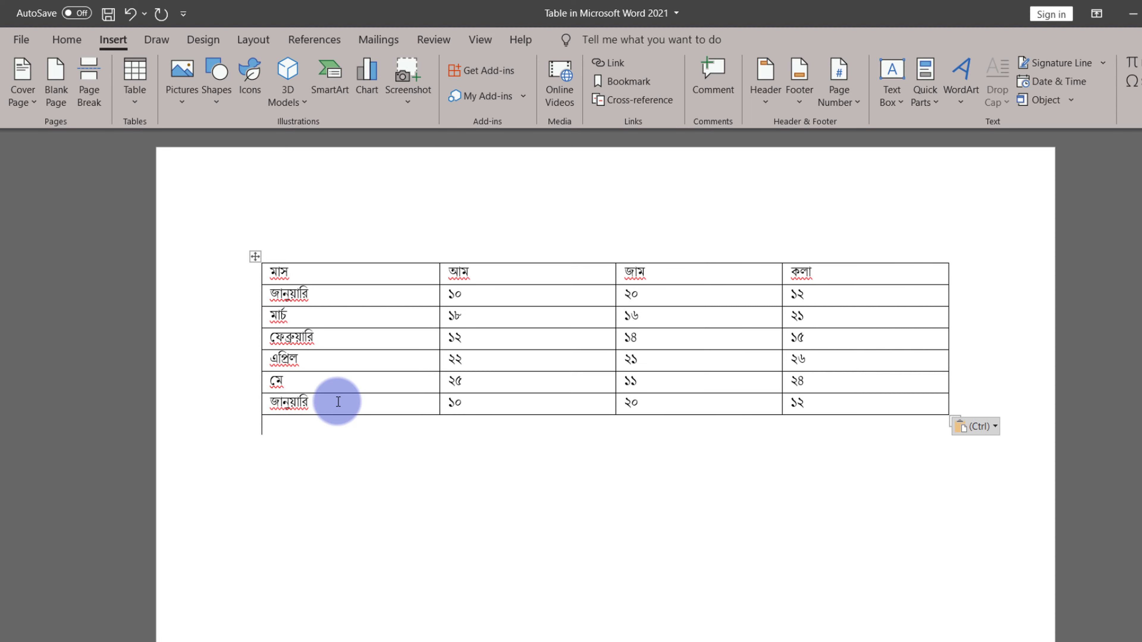
click(338, 402)
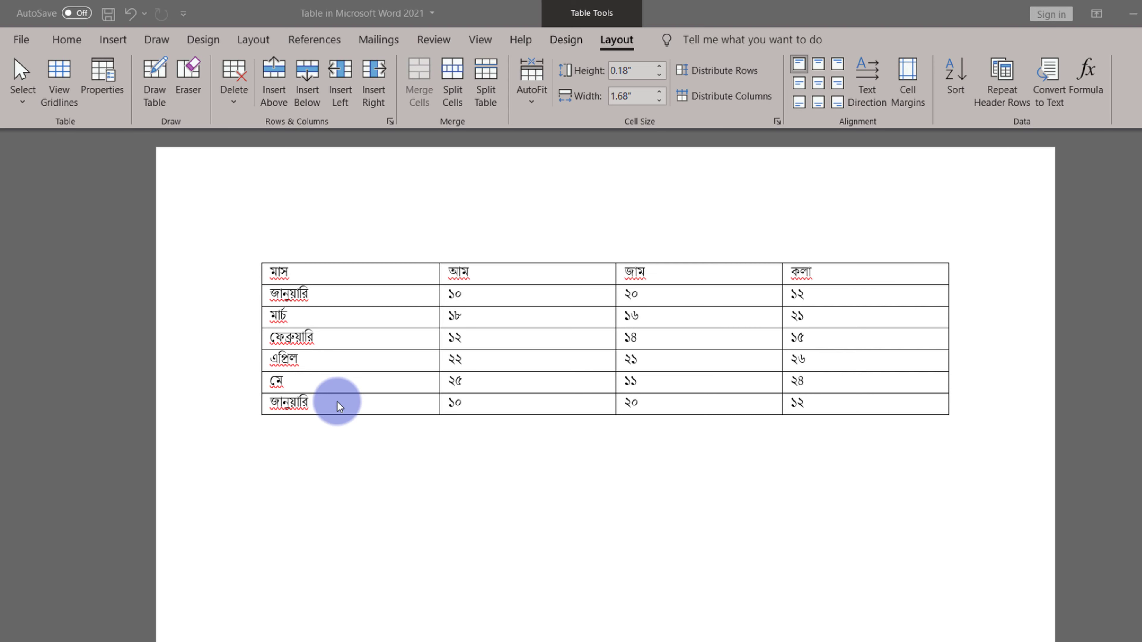
Step: Restore the taller header row and align মাস, আম, জাম, কলা bottom-centre
key(ctrl+z)
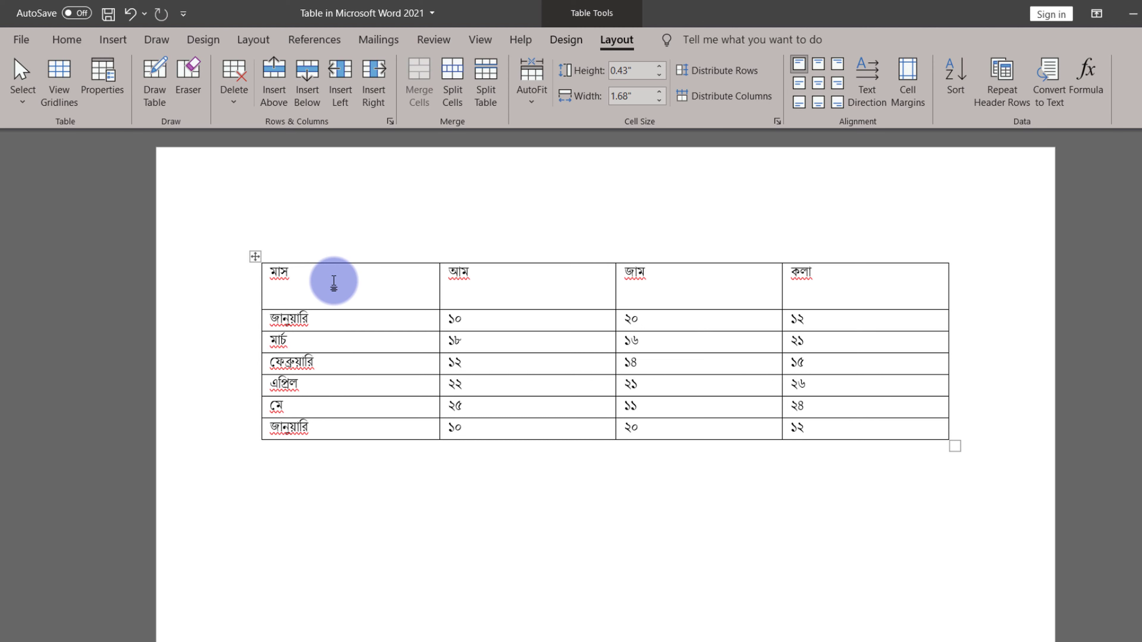
click(817, 65)
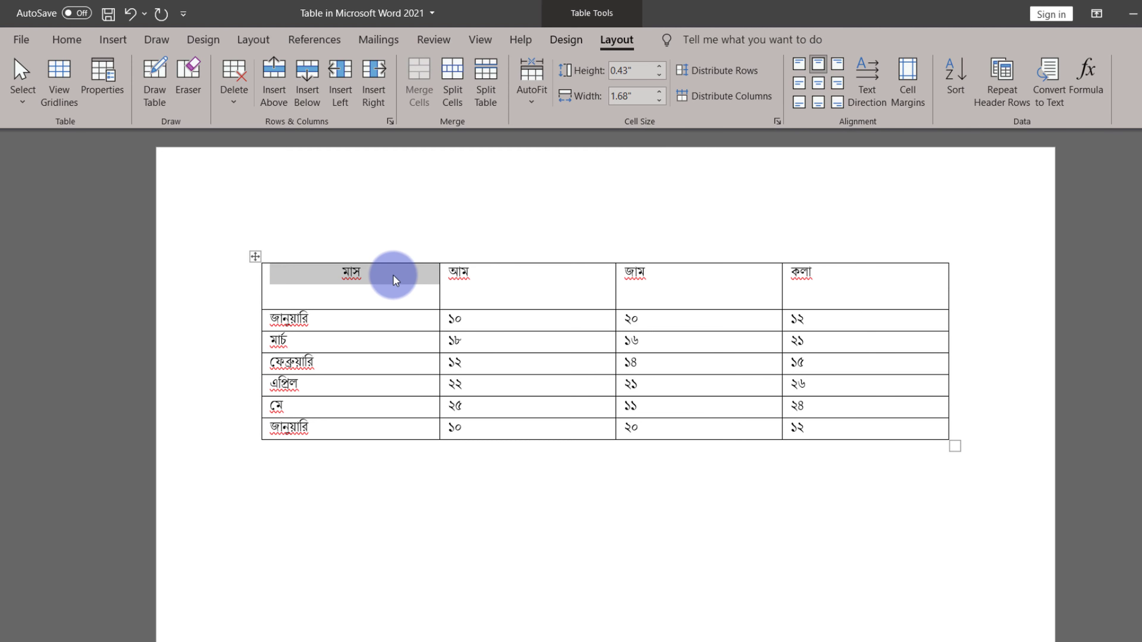
drag(378, 273, 836, 281)
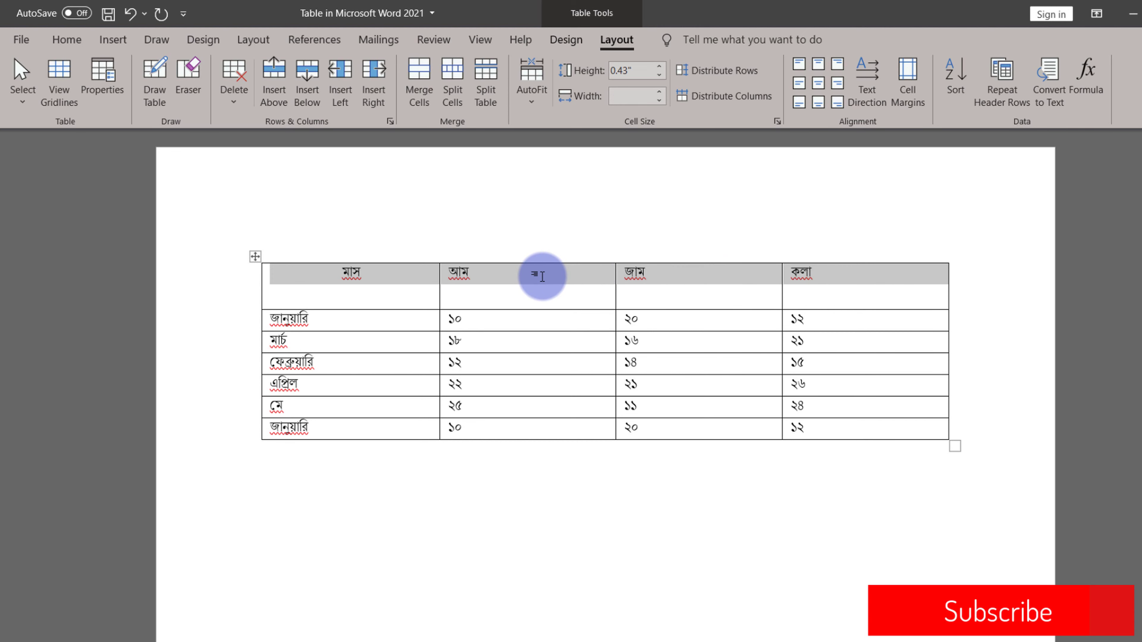
click(818, 68)
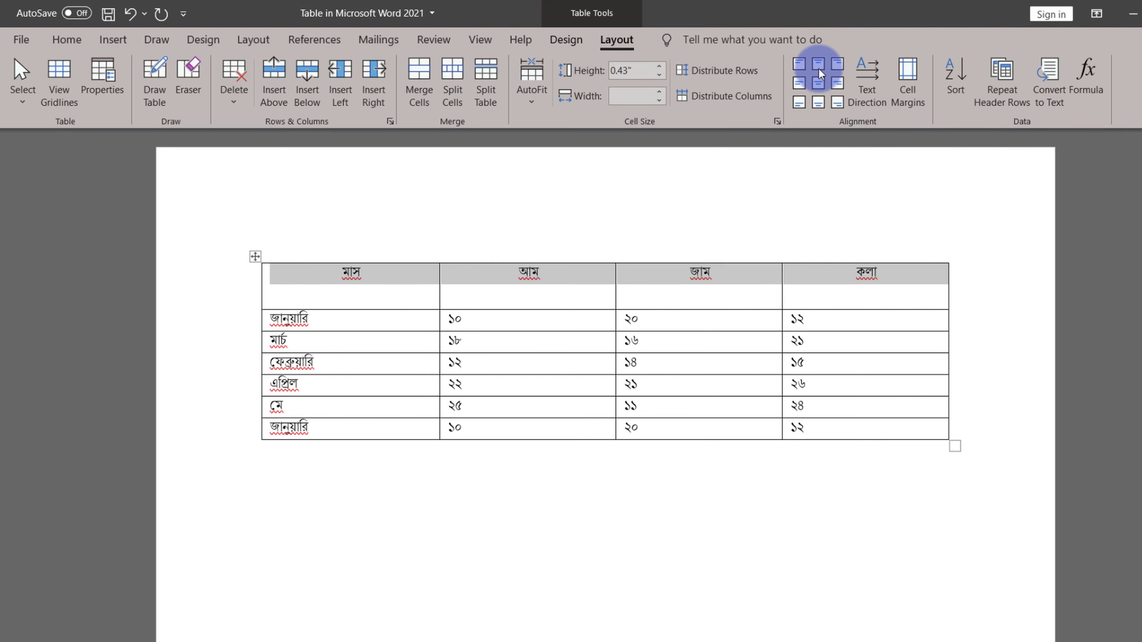
click(840, 66)
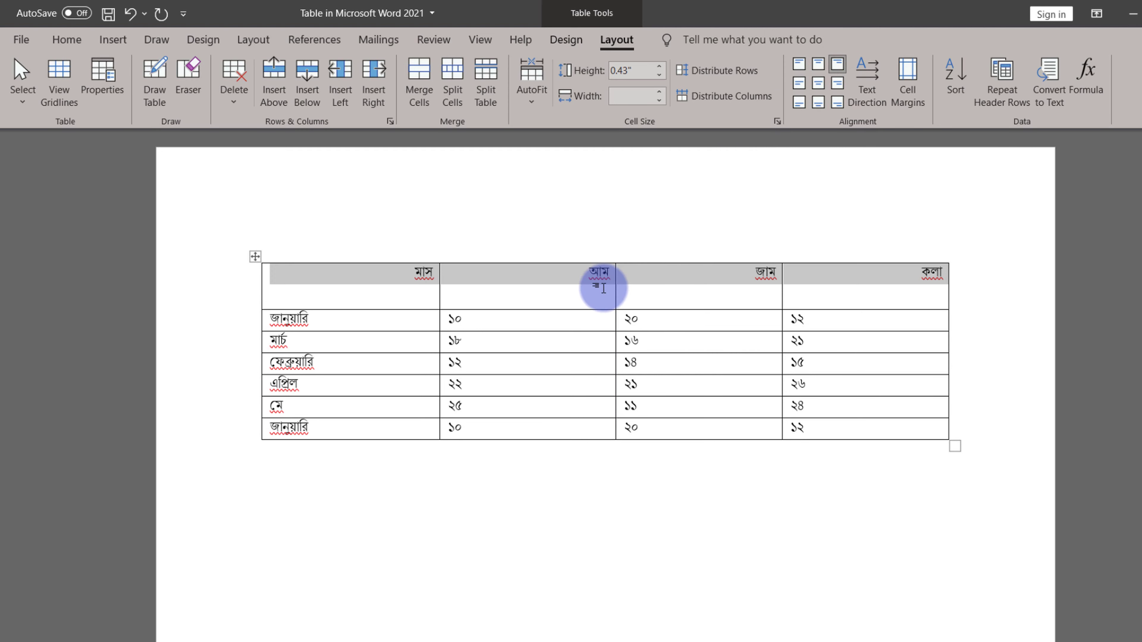
click(817, 84)
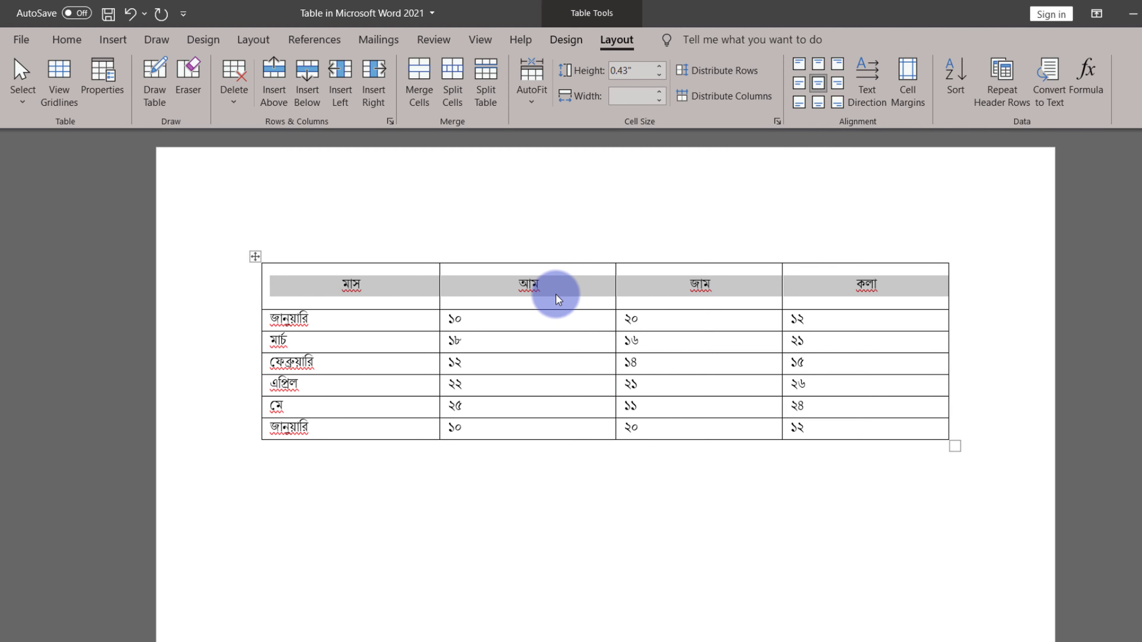
click(817, 102)
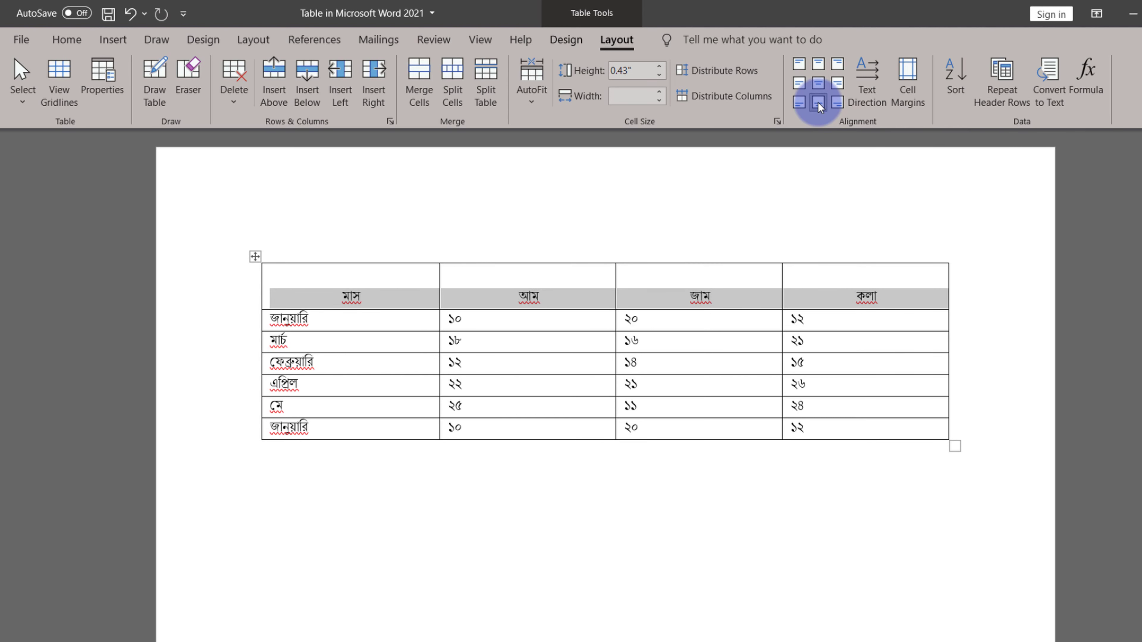
click(462, 342)
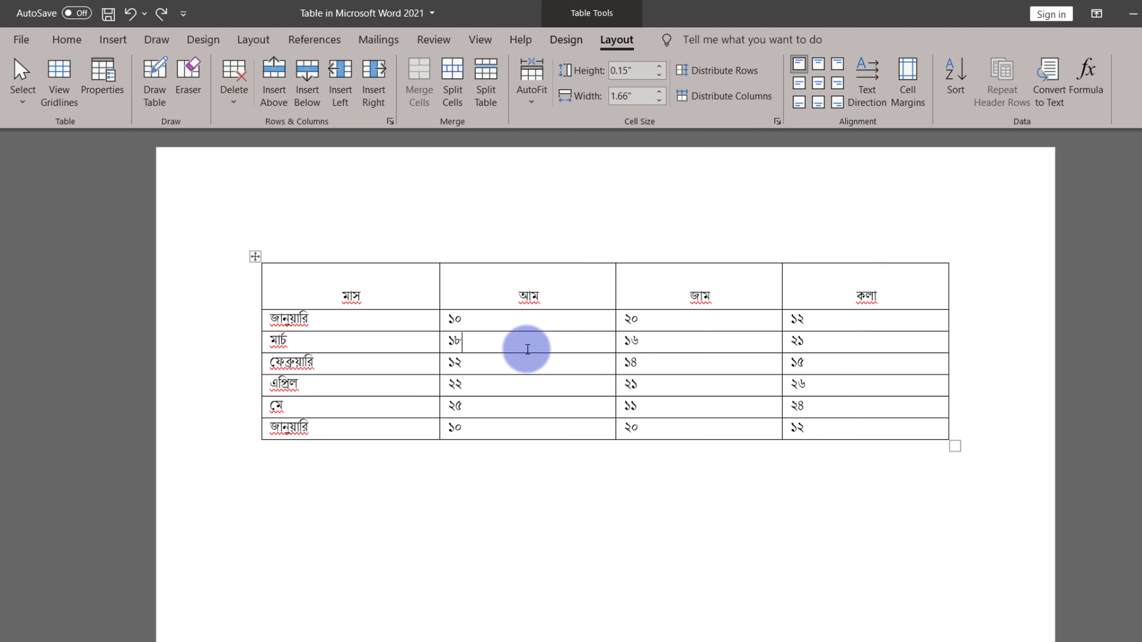
Step: Raise the table's default left and right cell margins to 0.1 inch in Cell Margins
click(505, 325)
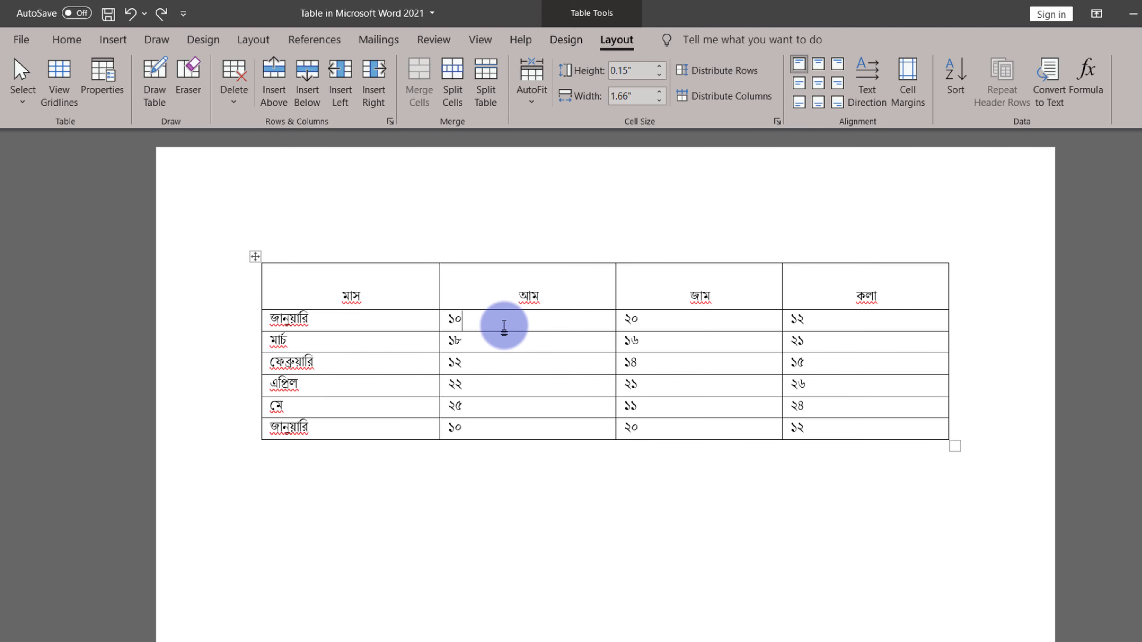
click(912, 97)
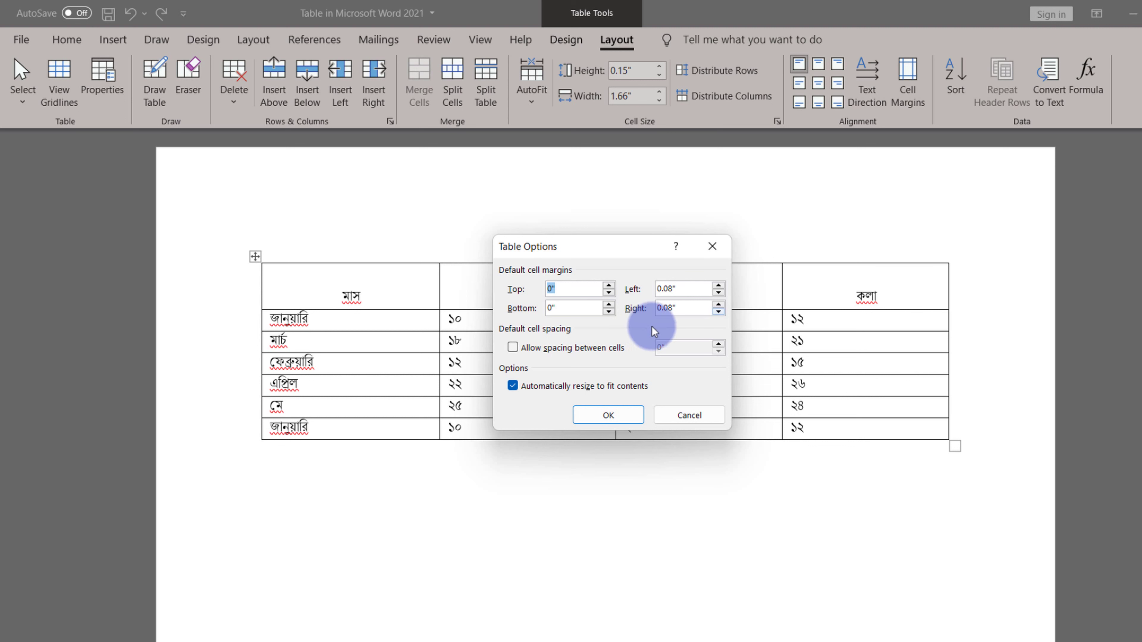
click(718, 304)
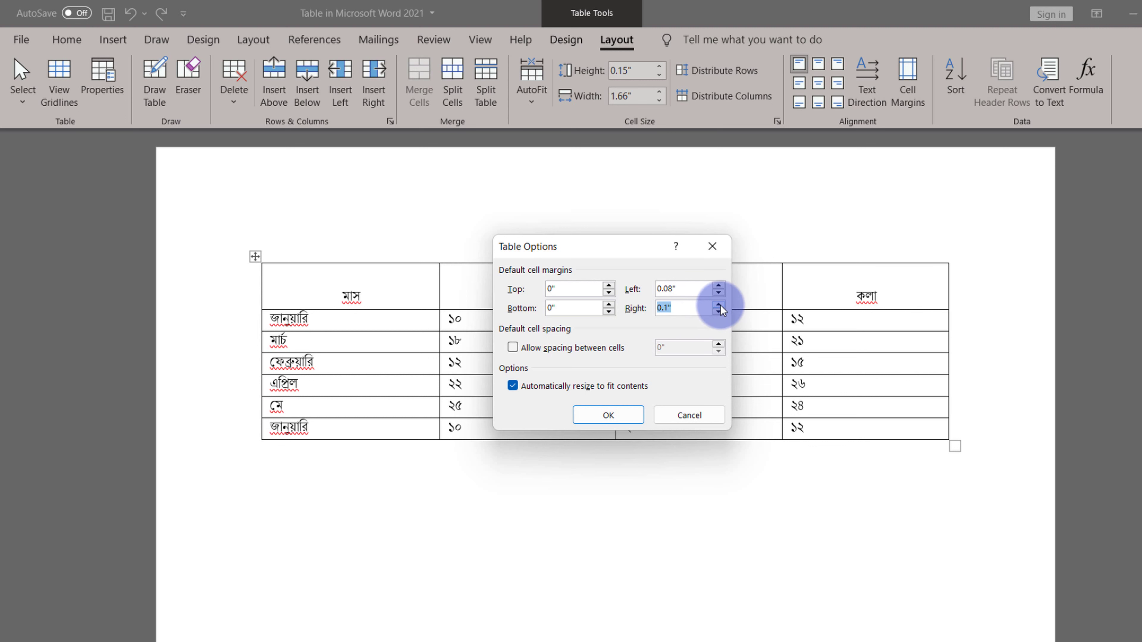
click(718, 287)
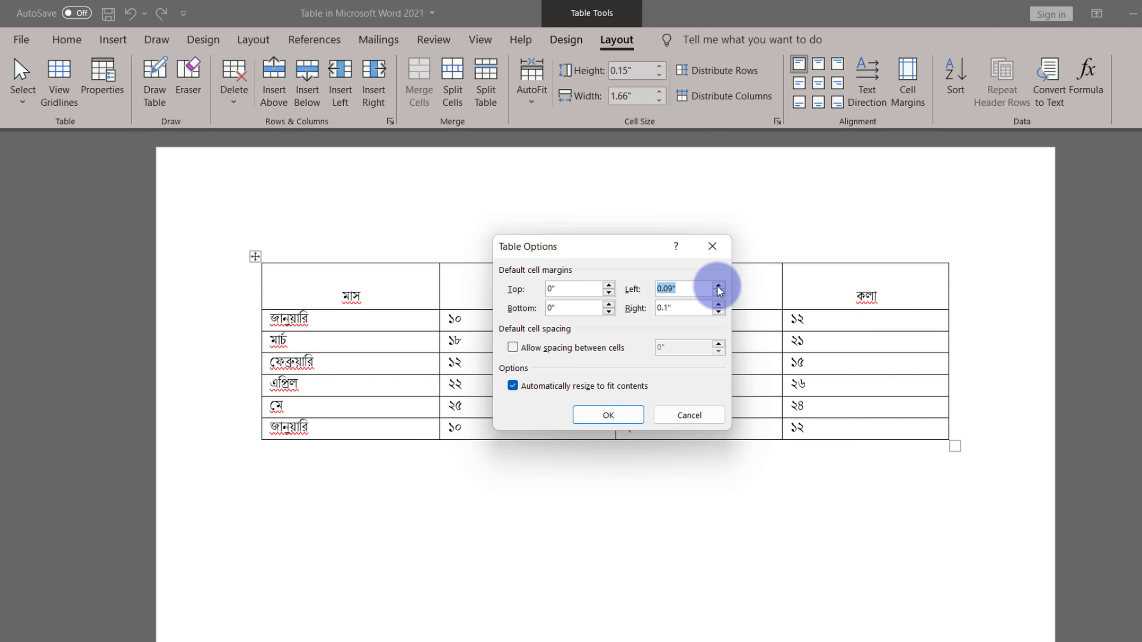
click(675, 385)
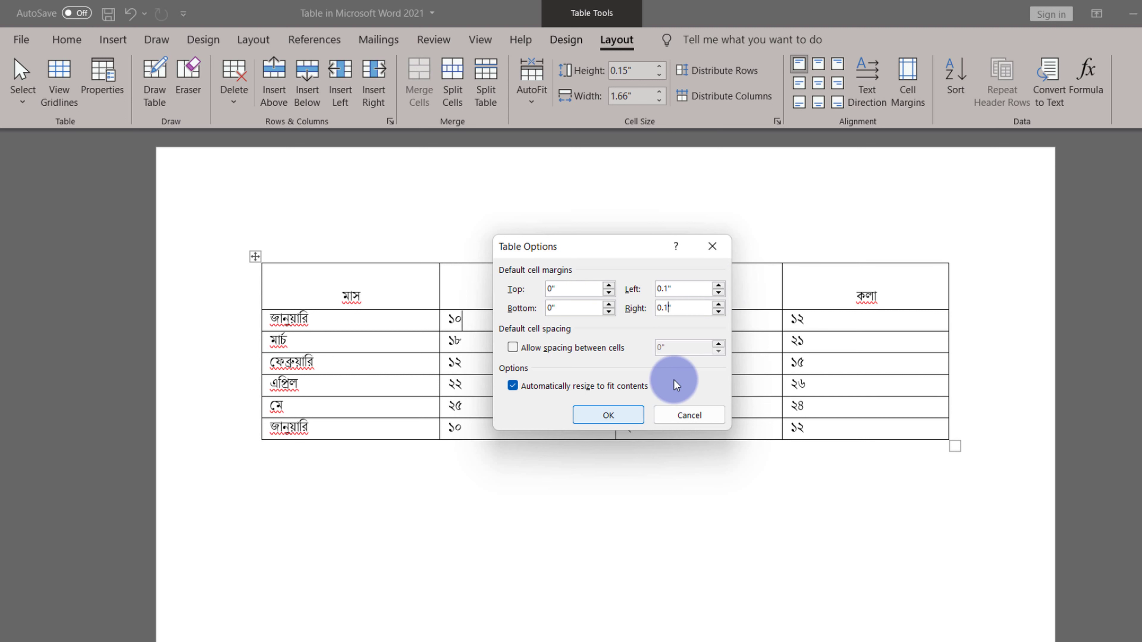
key(Return)
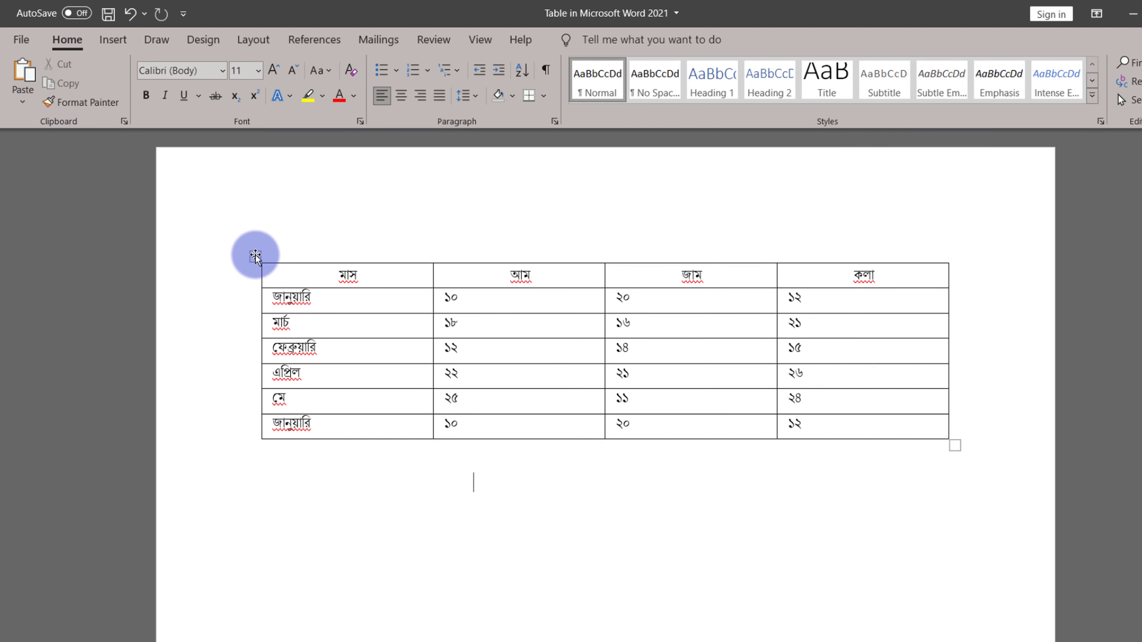
Step: Try 0.2" and 0.3" row heights and 1.7" column width on the table, then undo the last resize
click(255, 256)
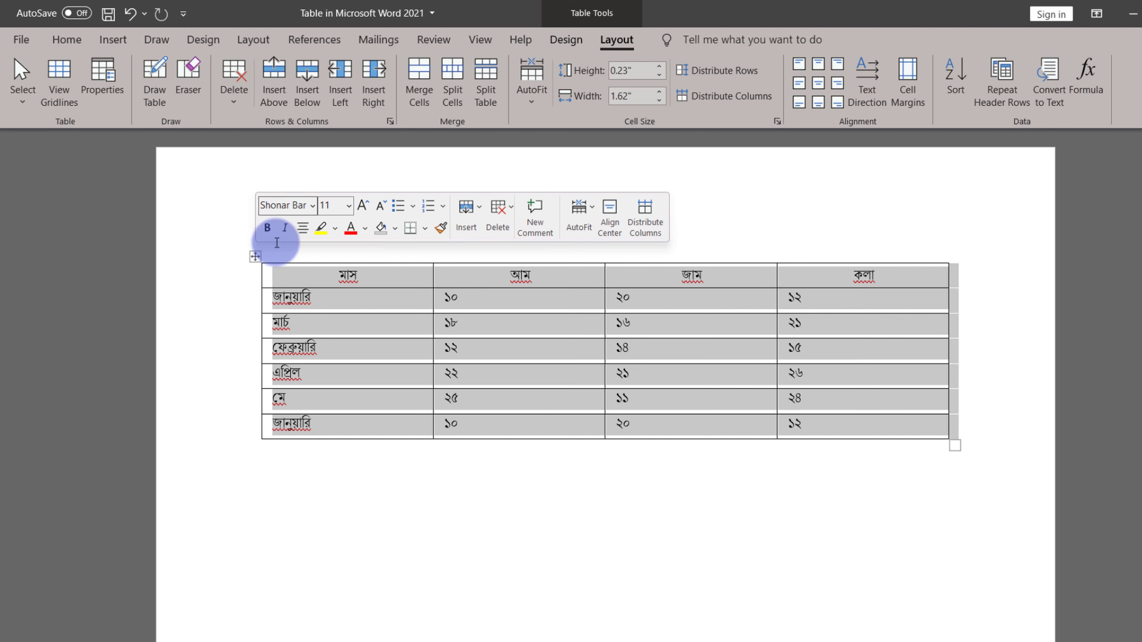
click(619, 37)
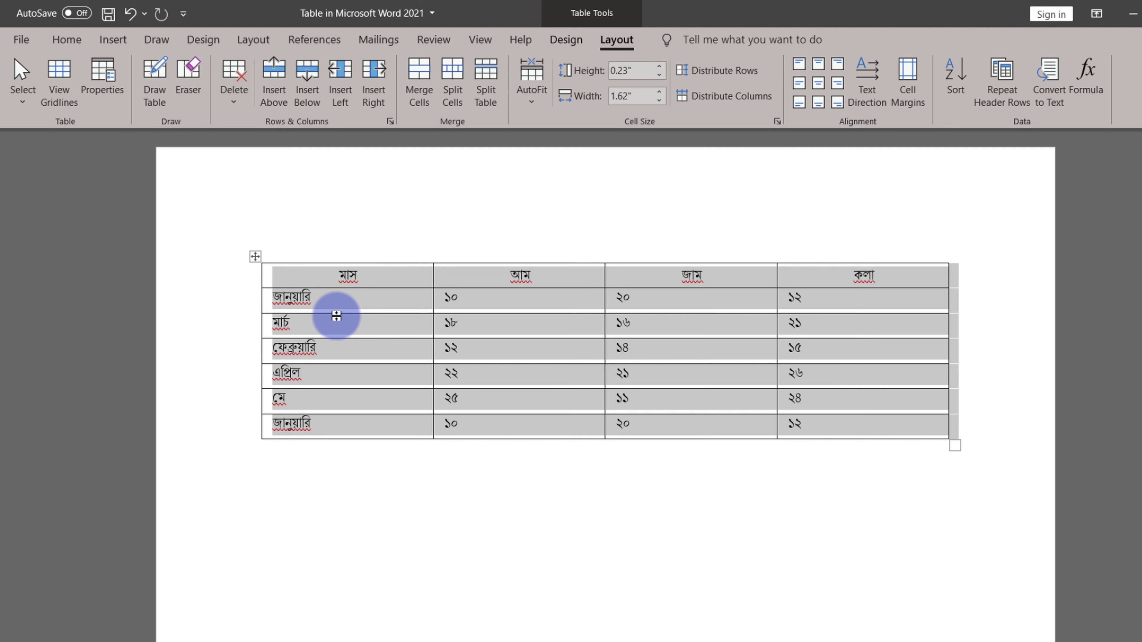
click(659, 78)
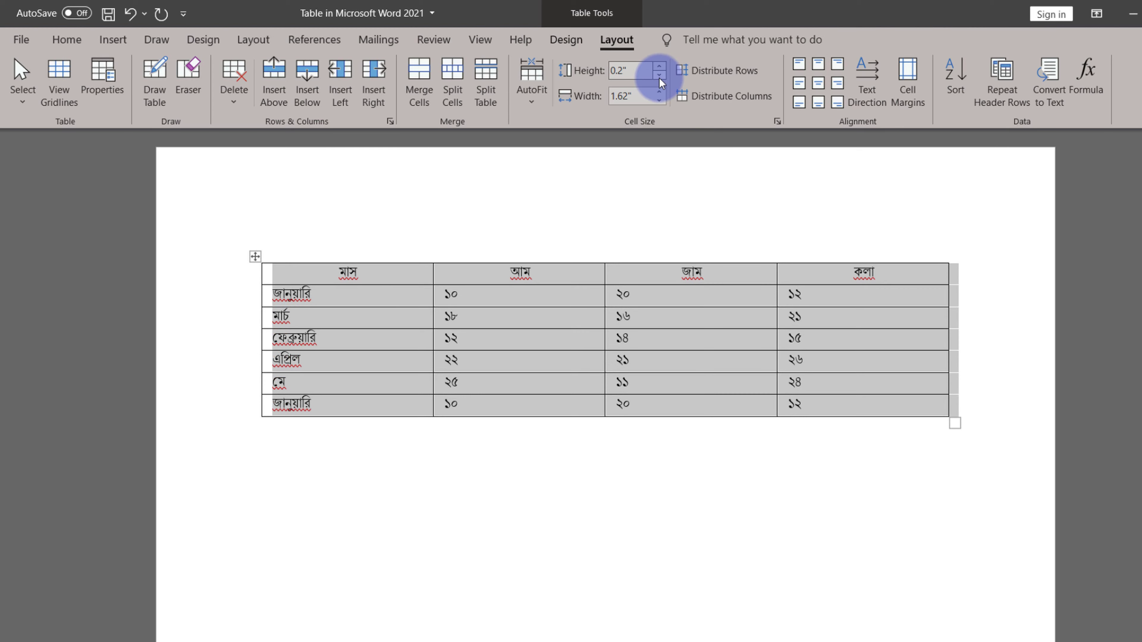
click(659, 67)
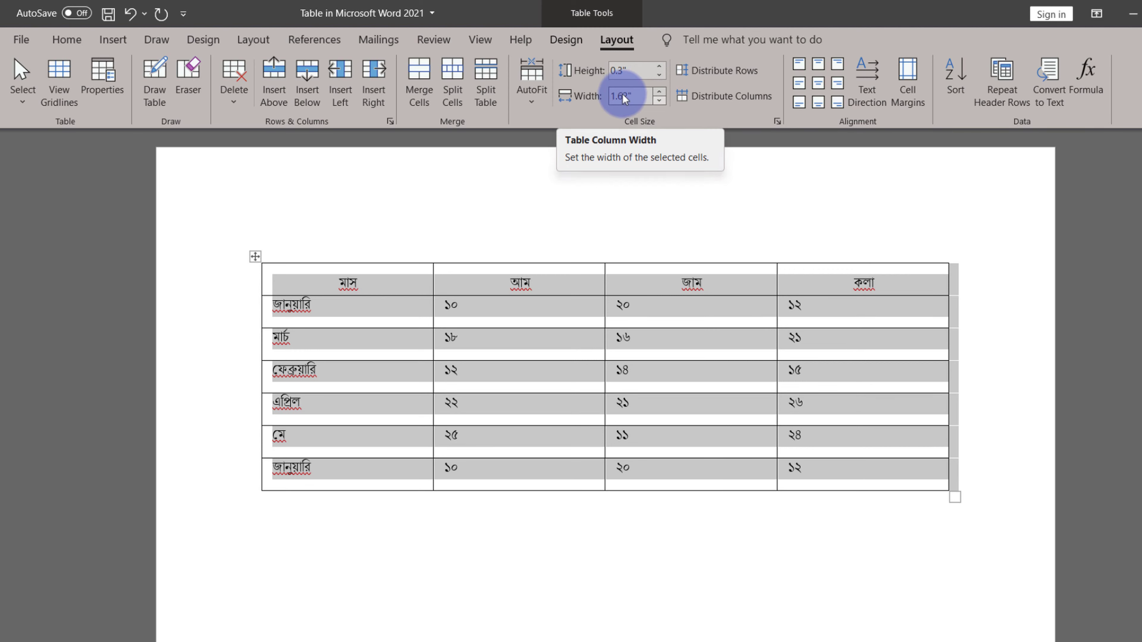
click(659, 91)
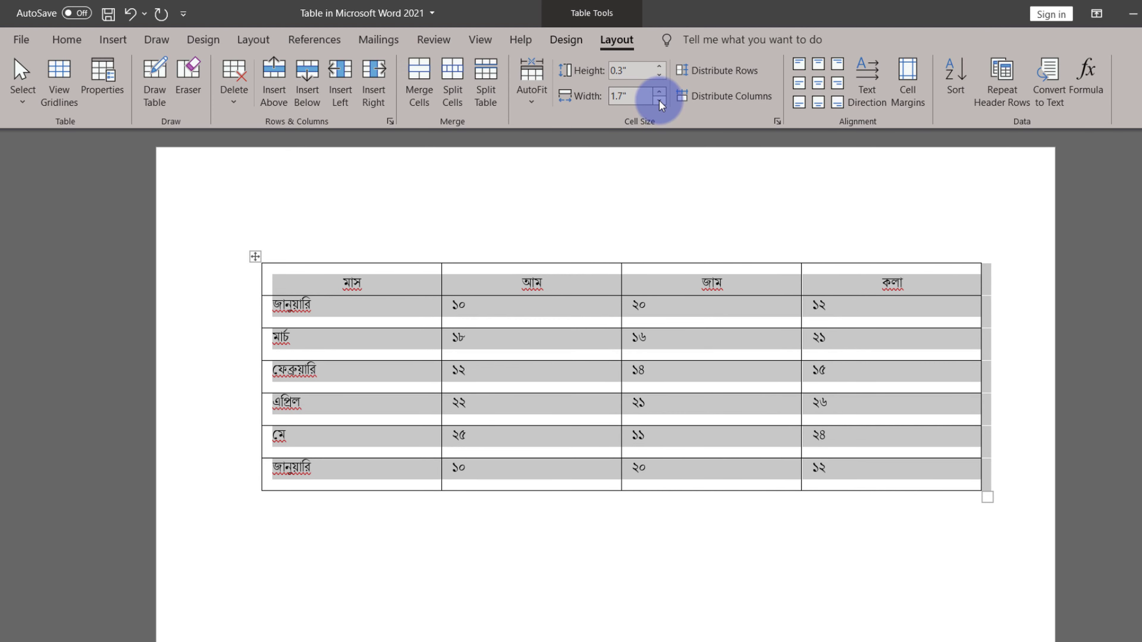
key(ctrl+z)
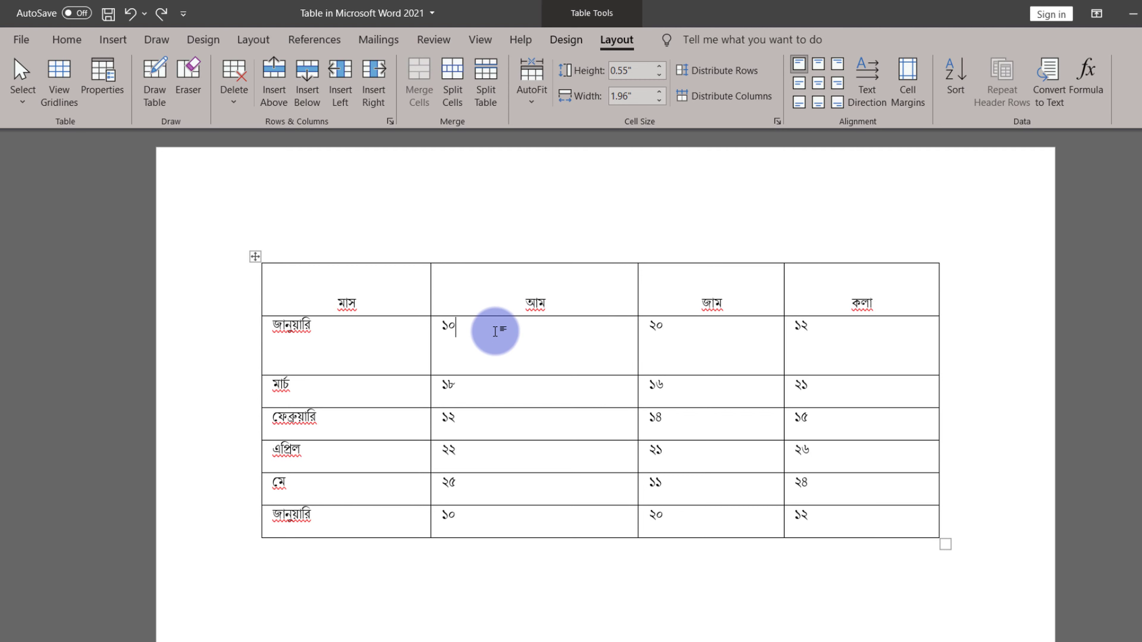
Step: Distribute the table's rows and columns evenly
click(726, 71)
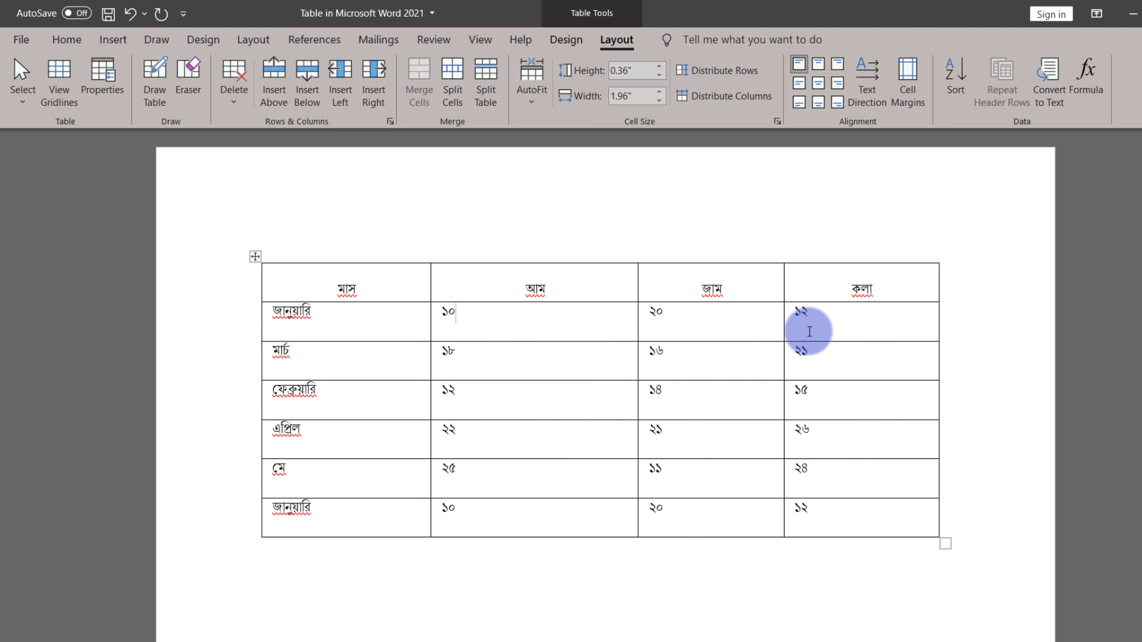
click(752, 325)
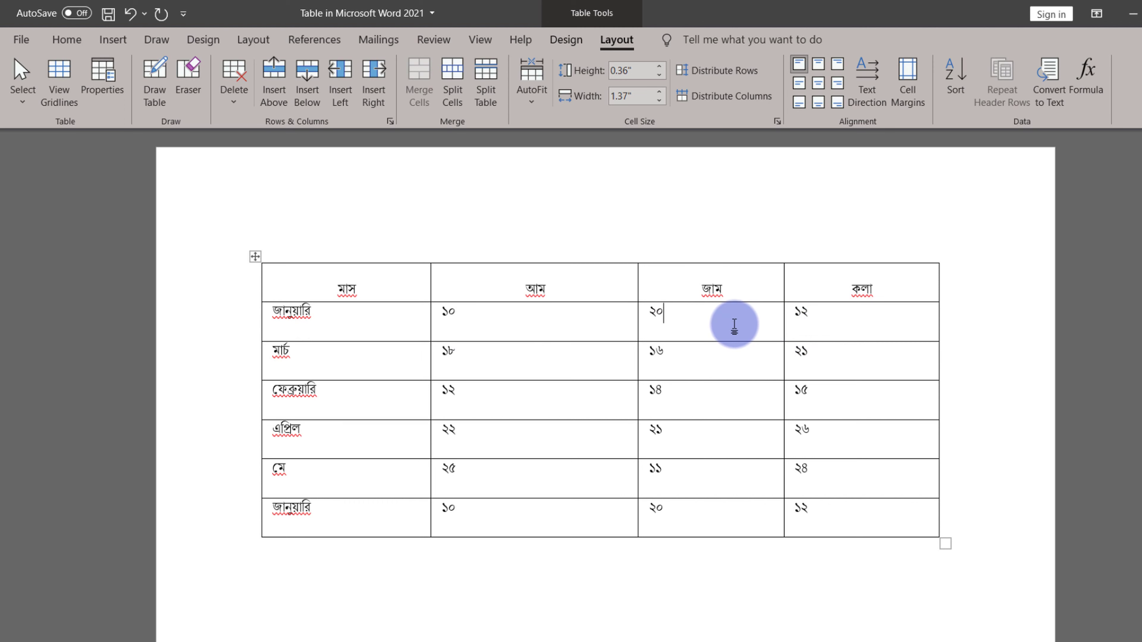
click(719, 101)
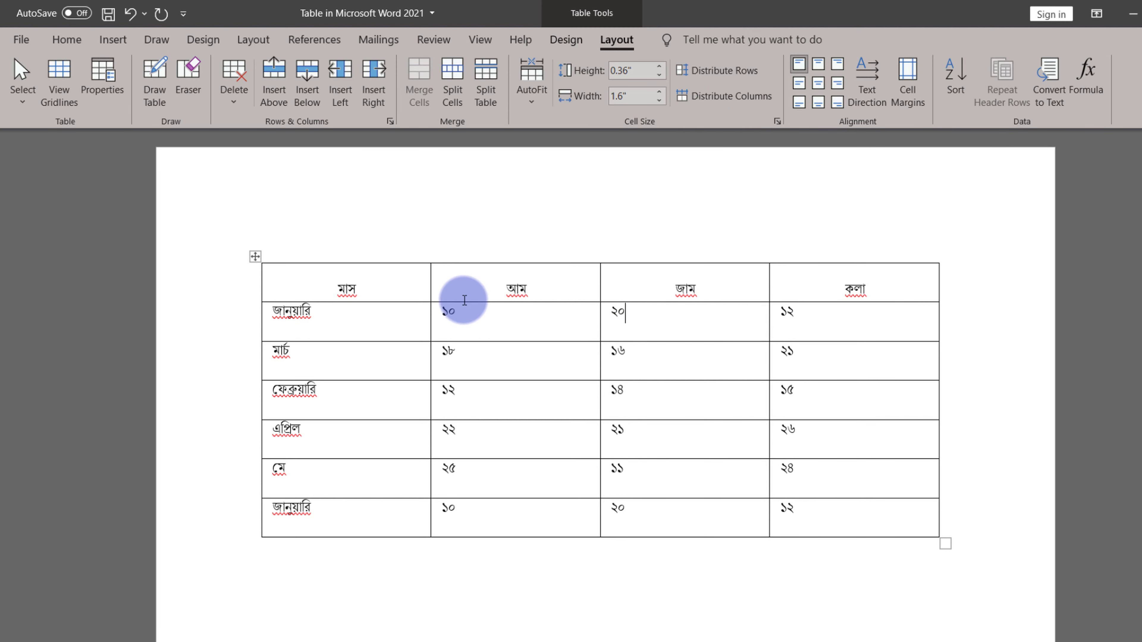
Step: Set the মাস header row height to 0.5"
click(418, 283)
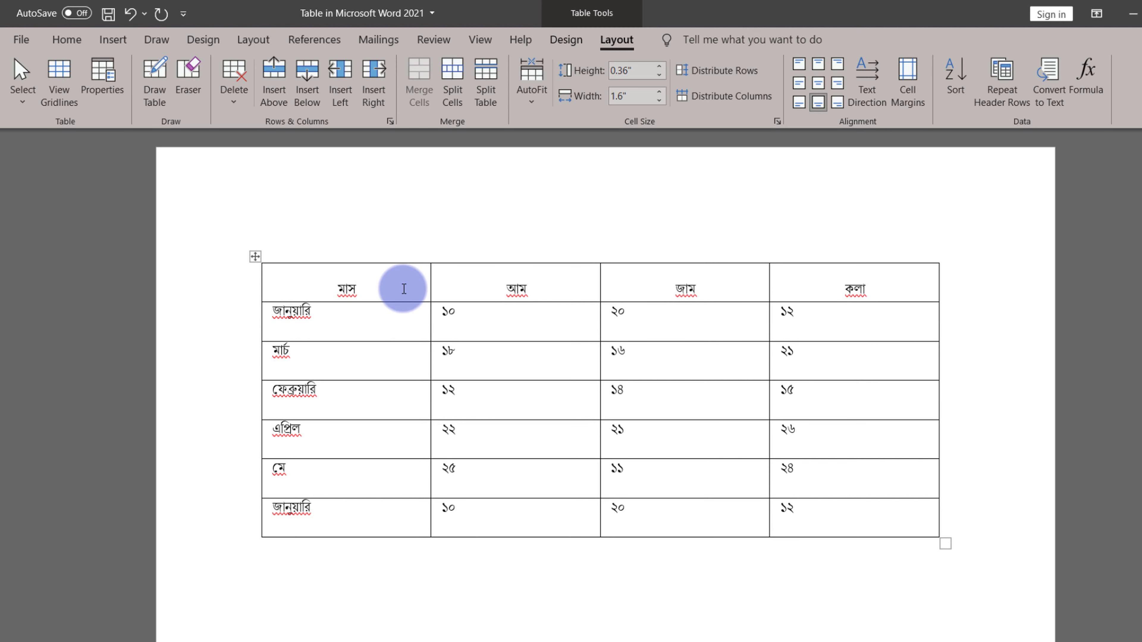
click(658, 75)
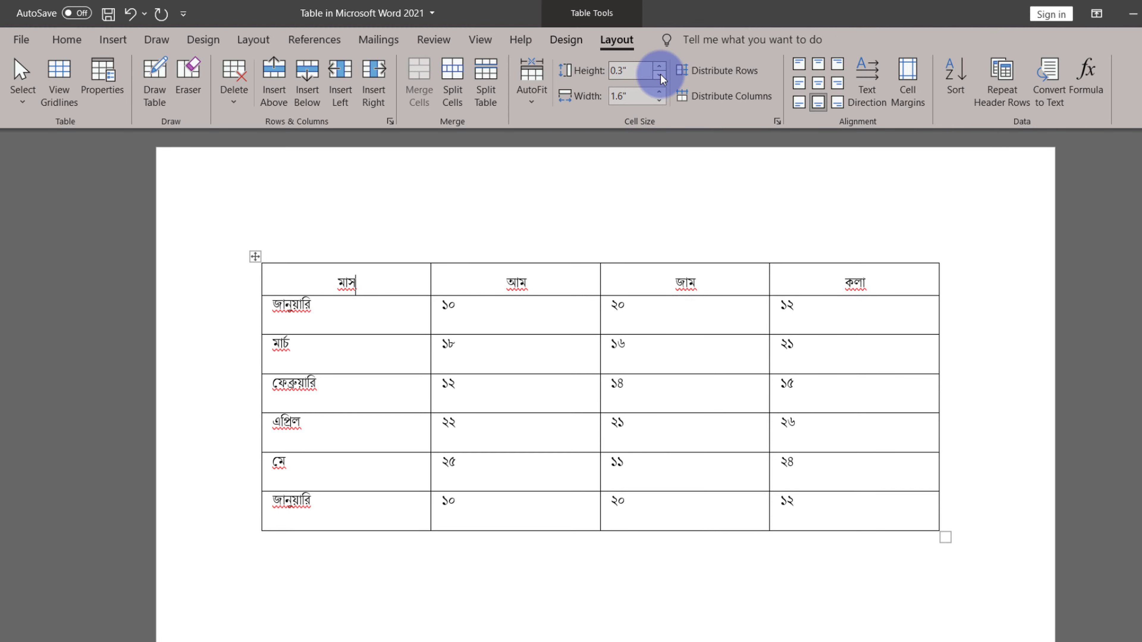
click(659, 75)
click(658, 65)
click(659, 66)
click(659, 65)
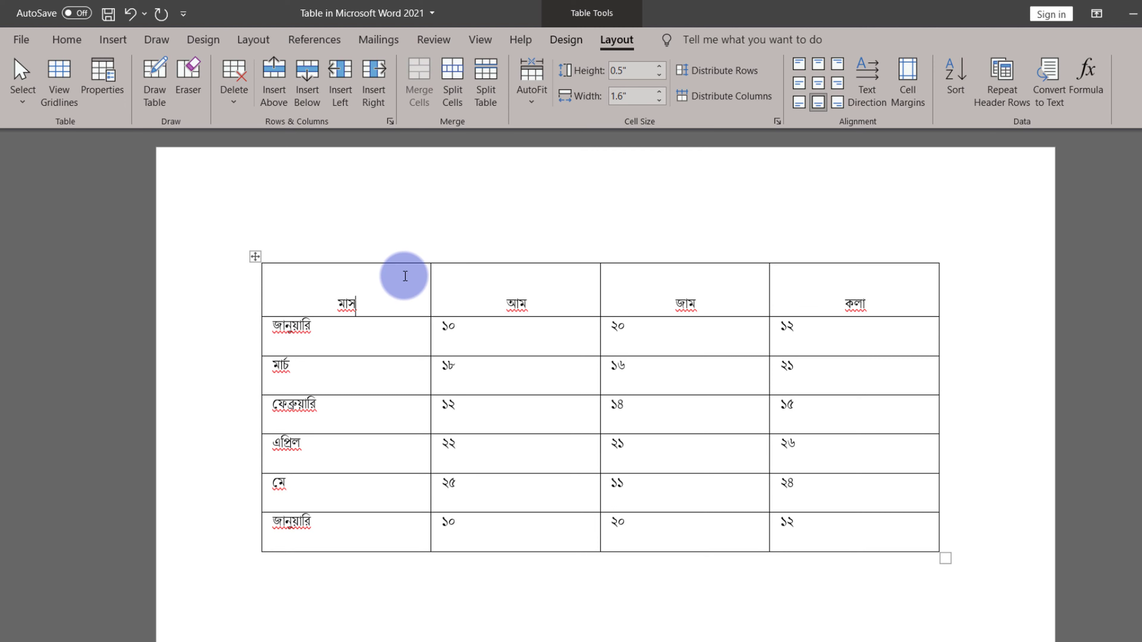
Step: Narrow the columns to 1.5" from the আম header cell, then restore them to 1.6"
click(555, 294)
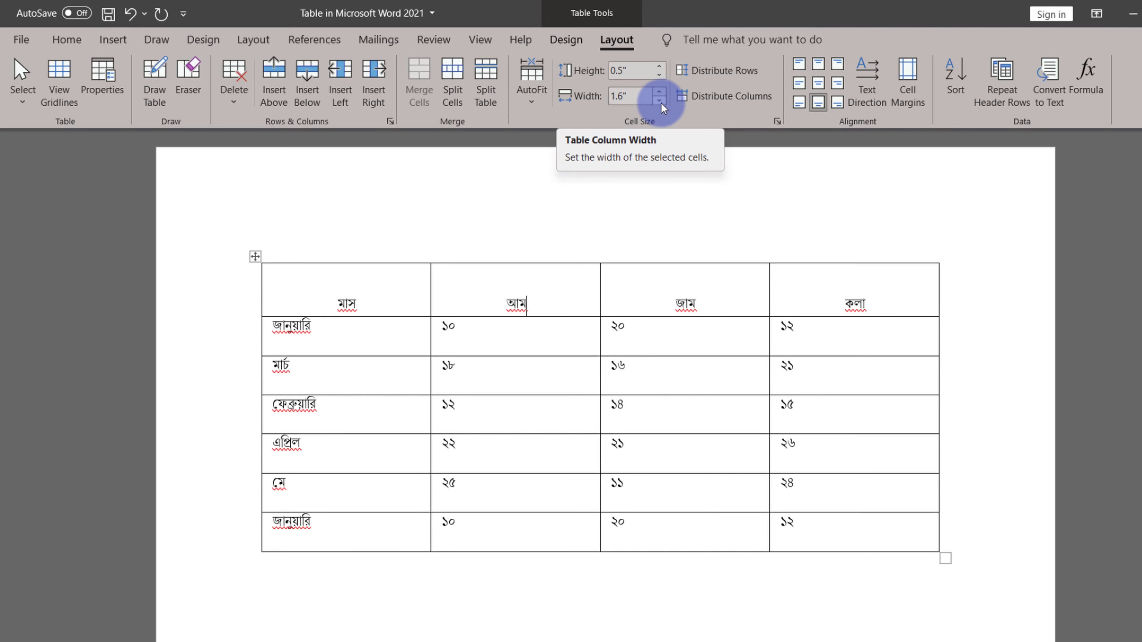
click(659, 99)
click(659, 93)
click(660, 99)
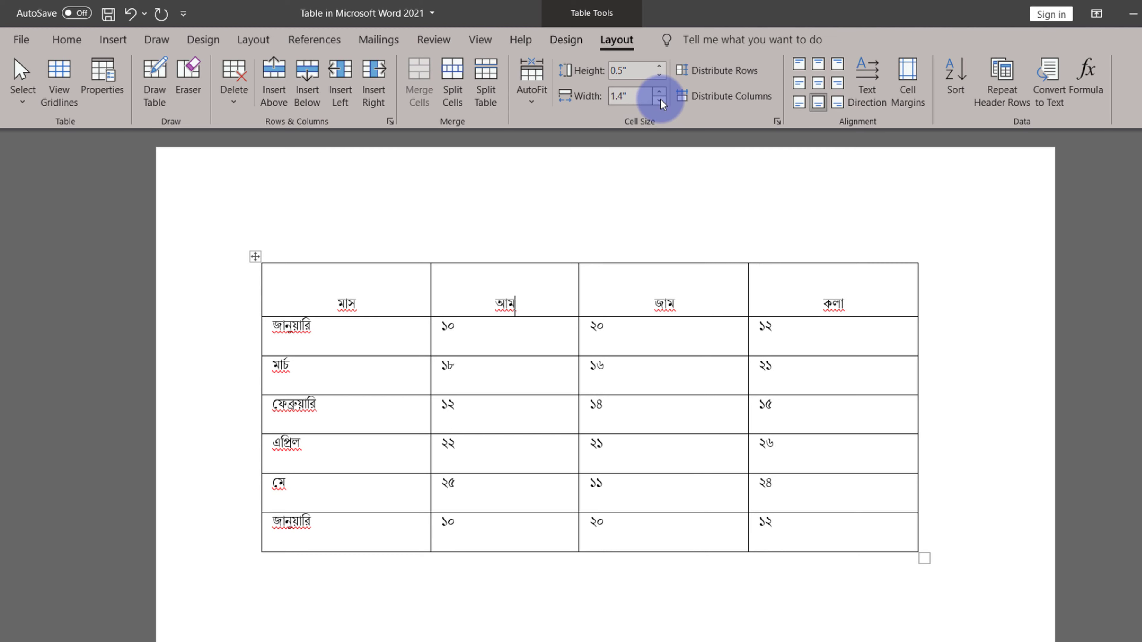
click(659, 92)
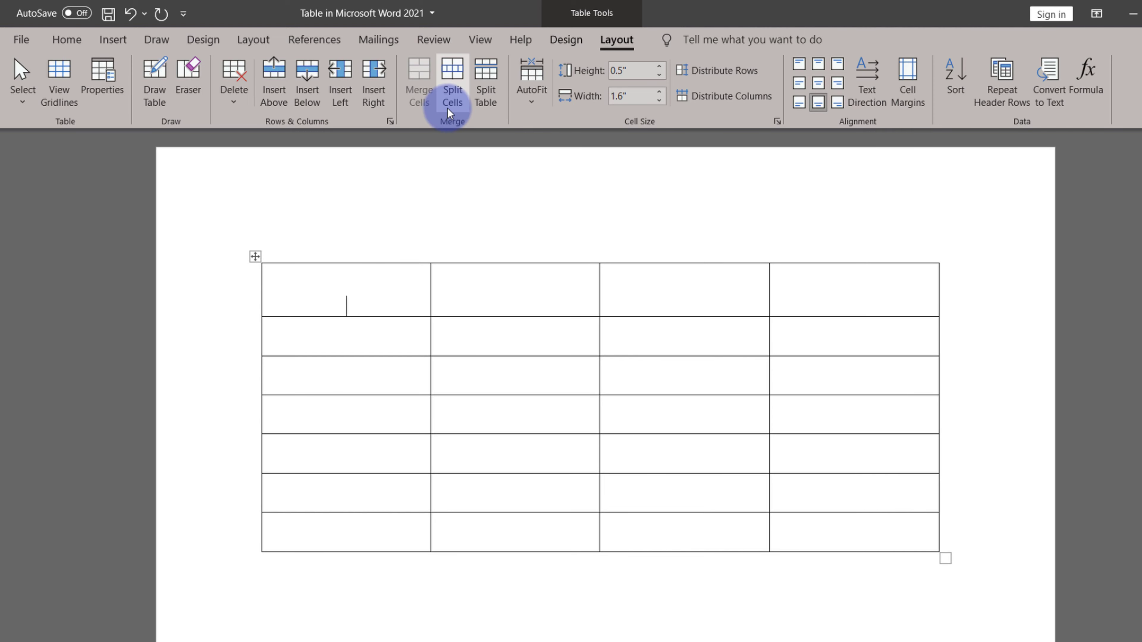
Step: Split the top-left header cell into two columns
click(454, 101)
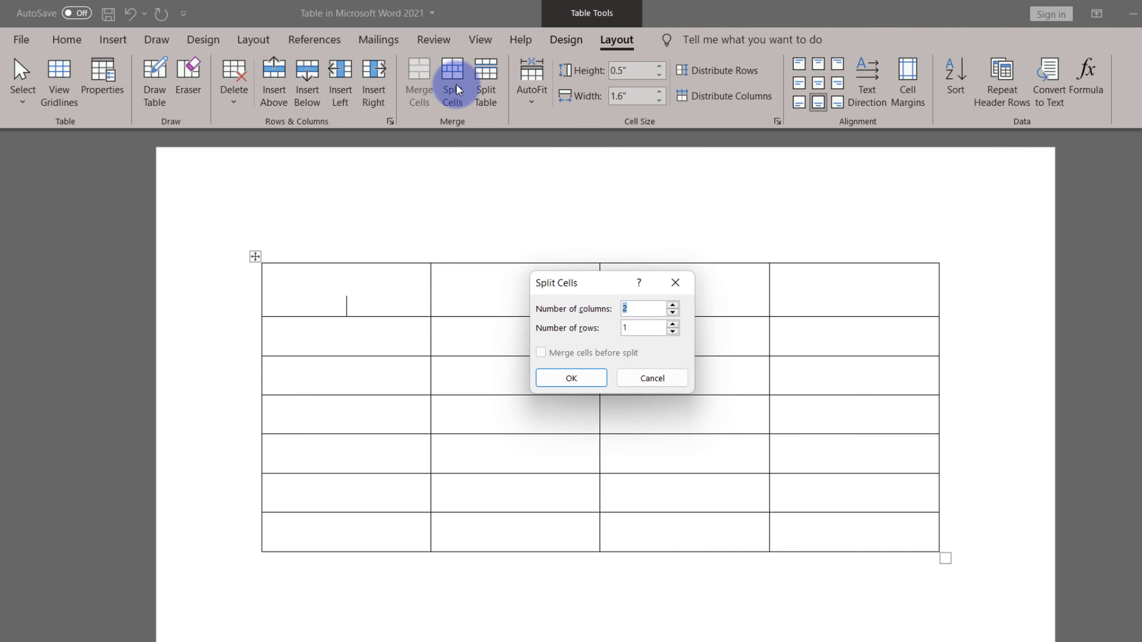
click(641, 308)
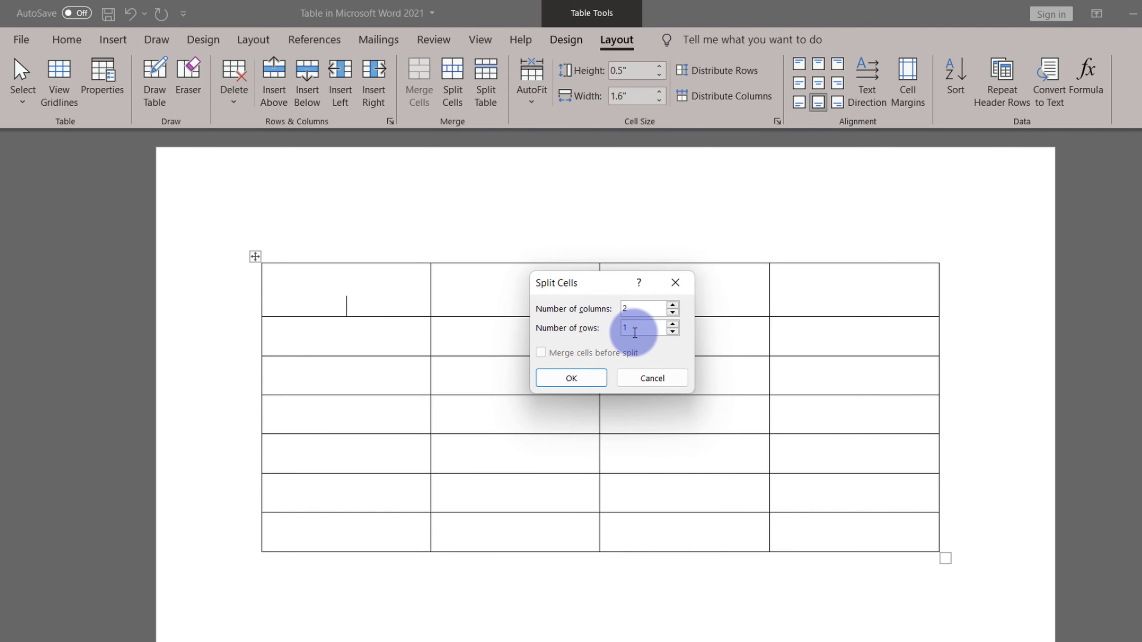
click(569, 377)
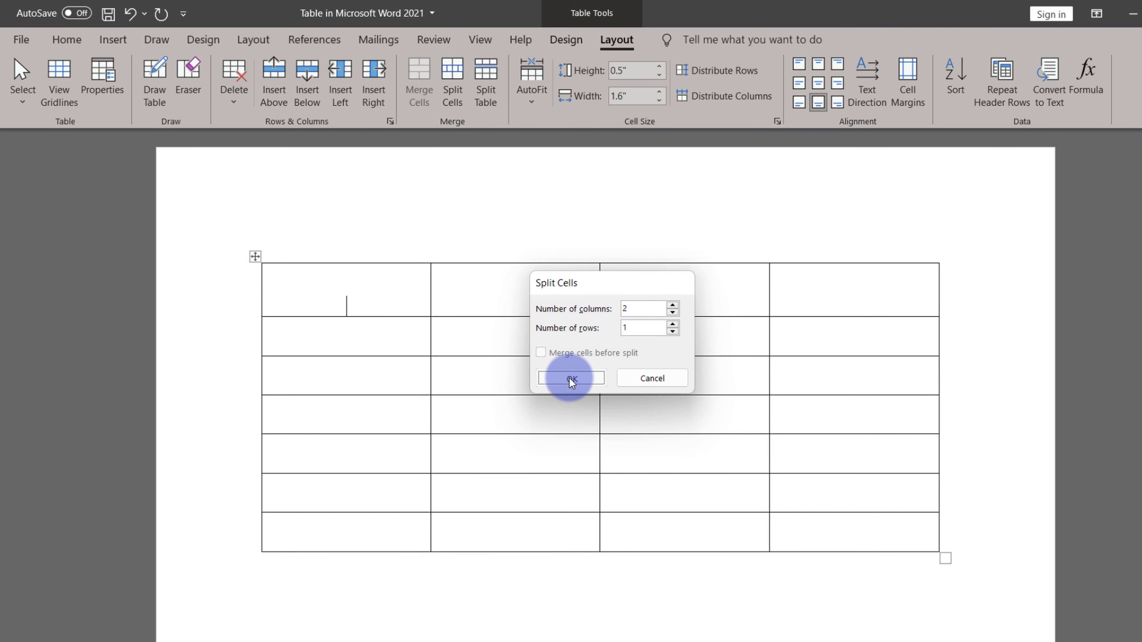
Step: Split the second header cell into 2 columns and 2 rows
click(384, 298)
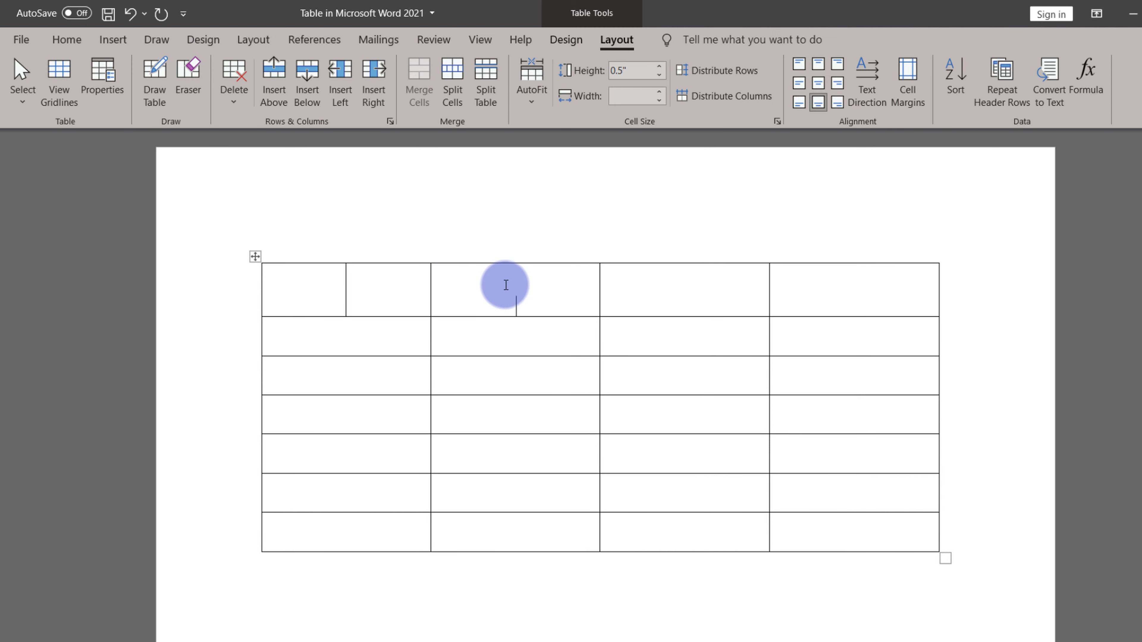
click(456, 85)
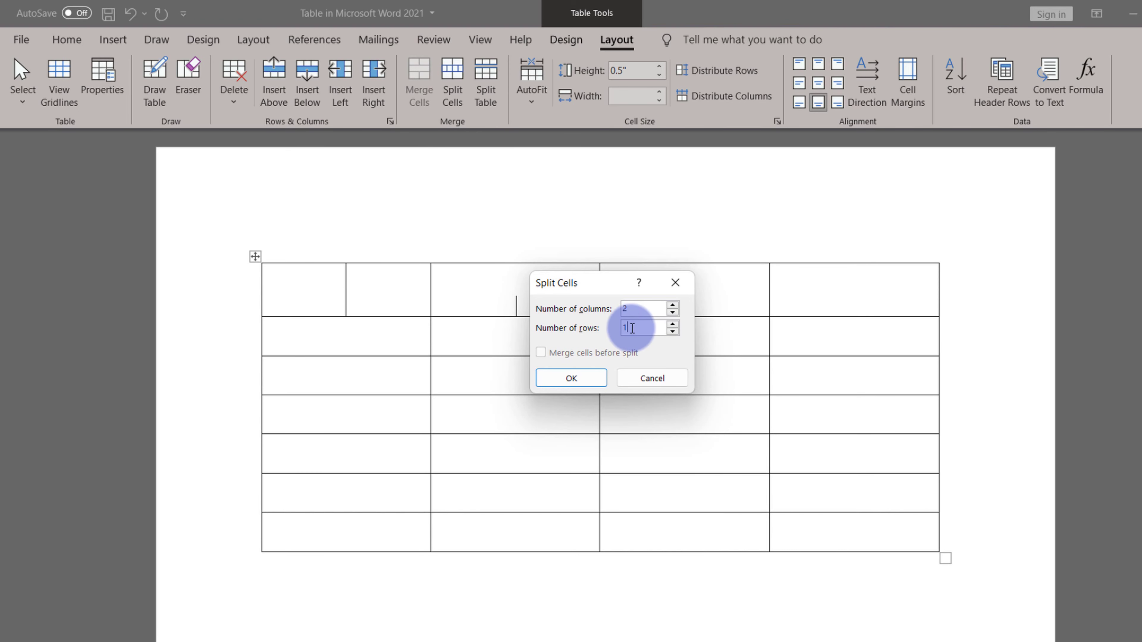
drag(635, 328, 618, 331)
text(2)
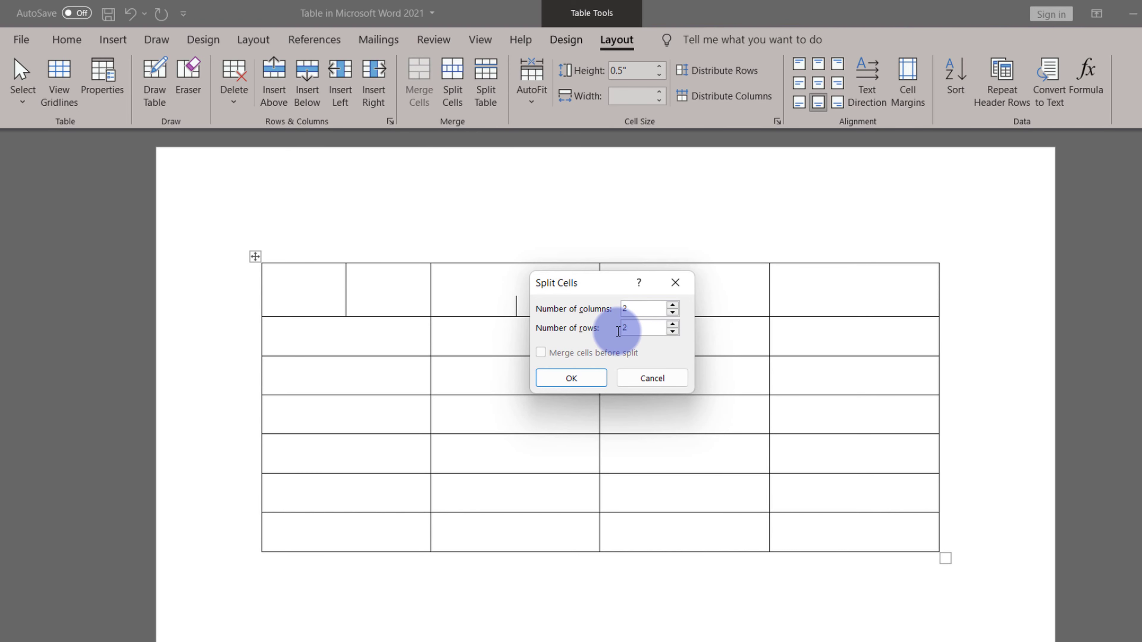
click(584, 377)
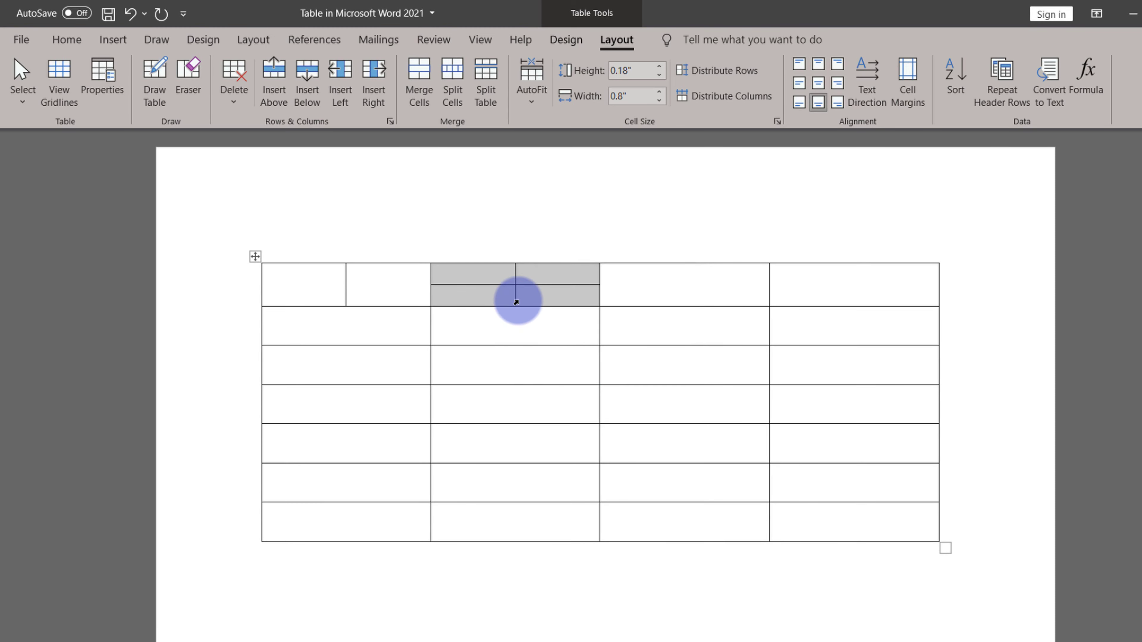
Step: Merge the first two cells of row 3 into one
drag(516, 303, 492, 301)
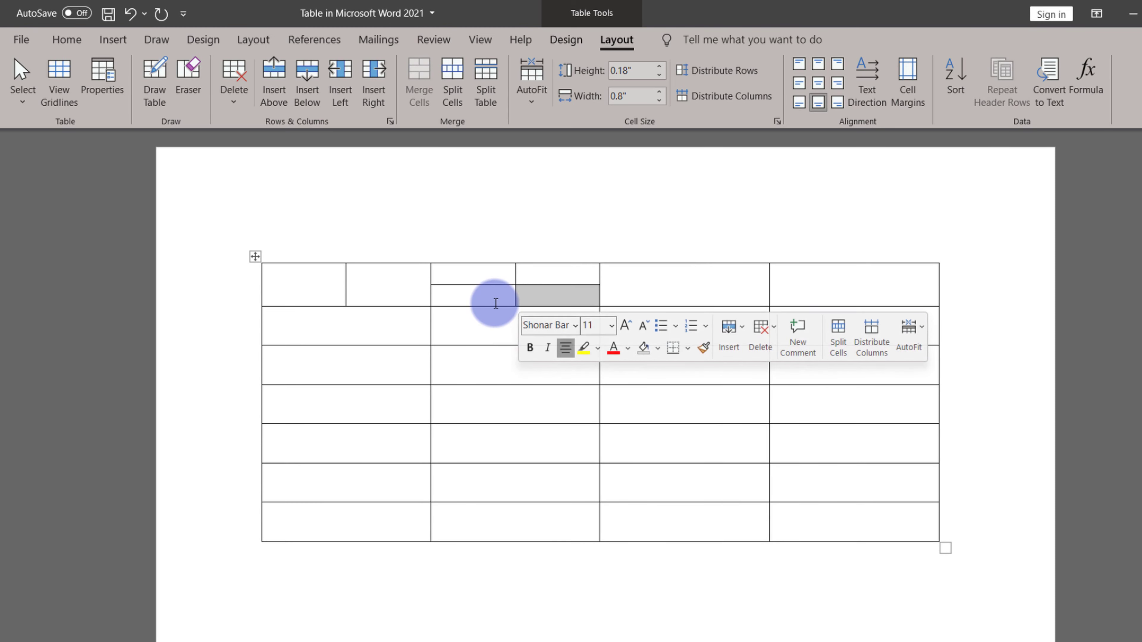
click(492, 301)
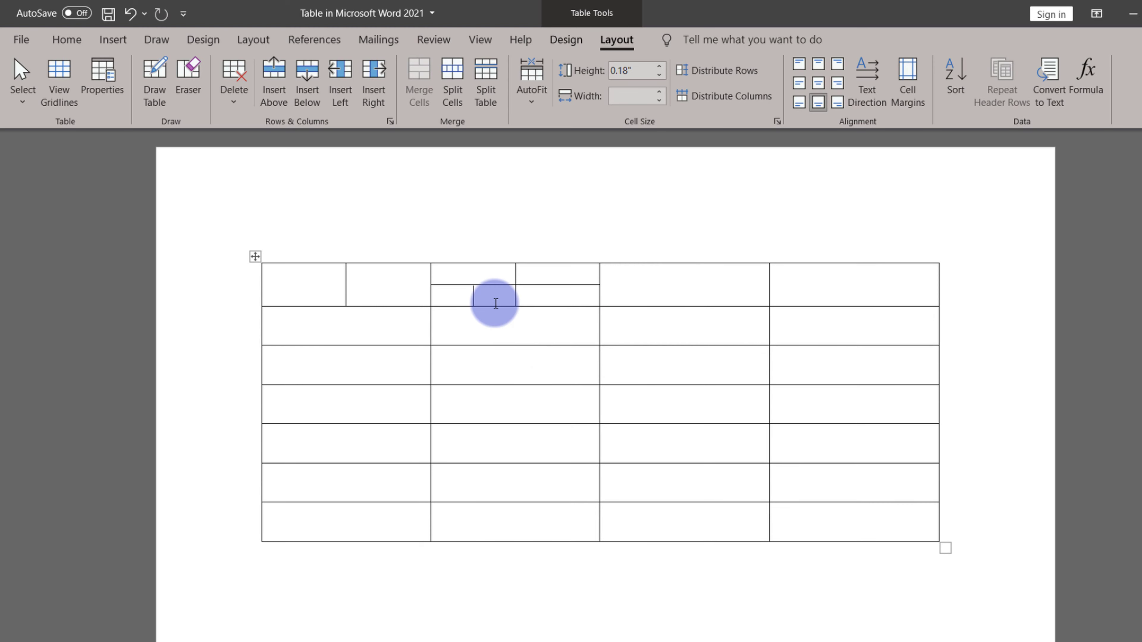
drag(358, 372, 486, 361)
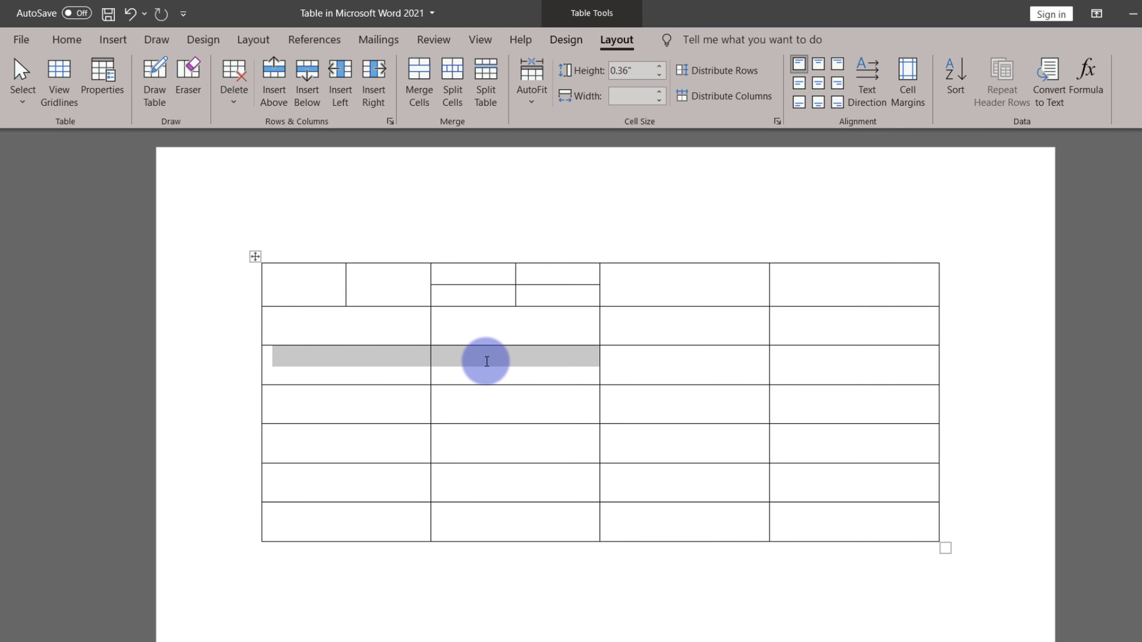
click(422, 85)
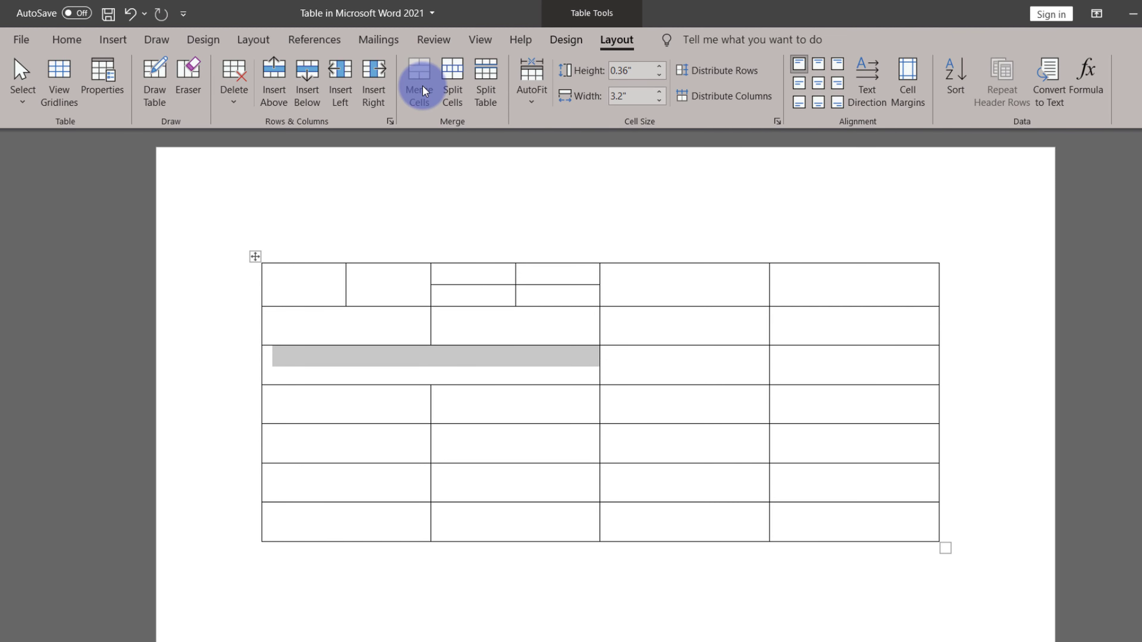
Step: Undo the merge and the cell split, then split the table at row 4
key(ctrl+z)
key(ctrl+z)
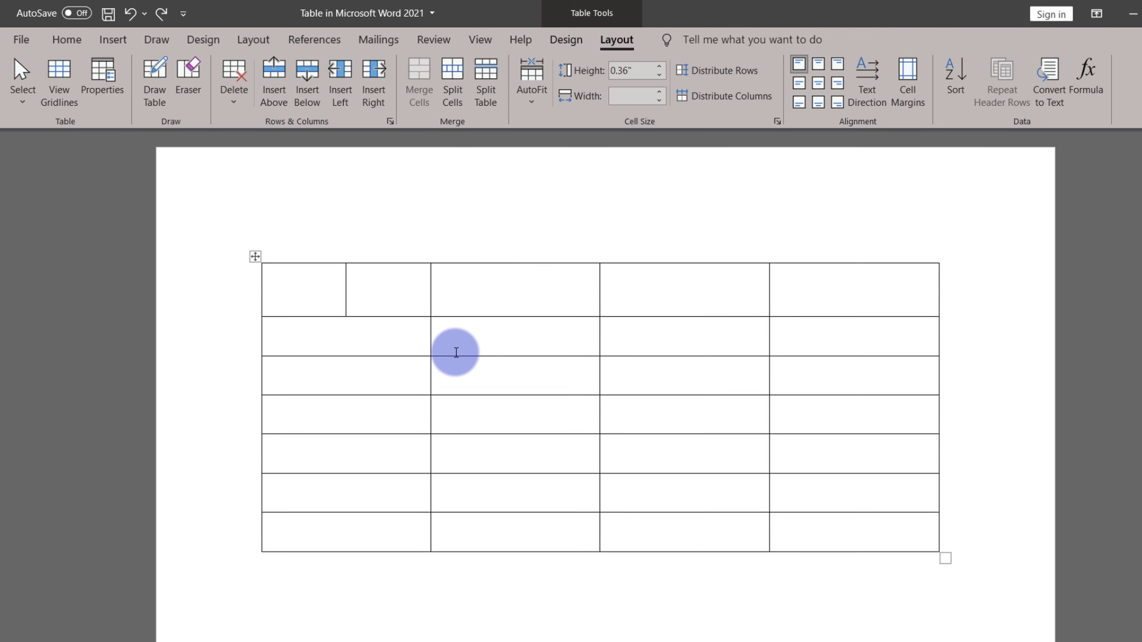
key(ctrl+z)
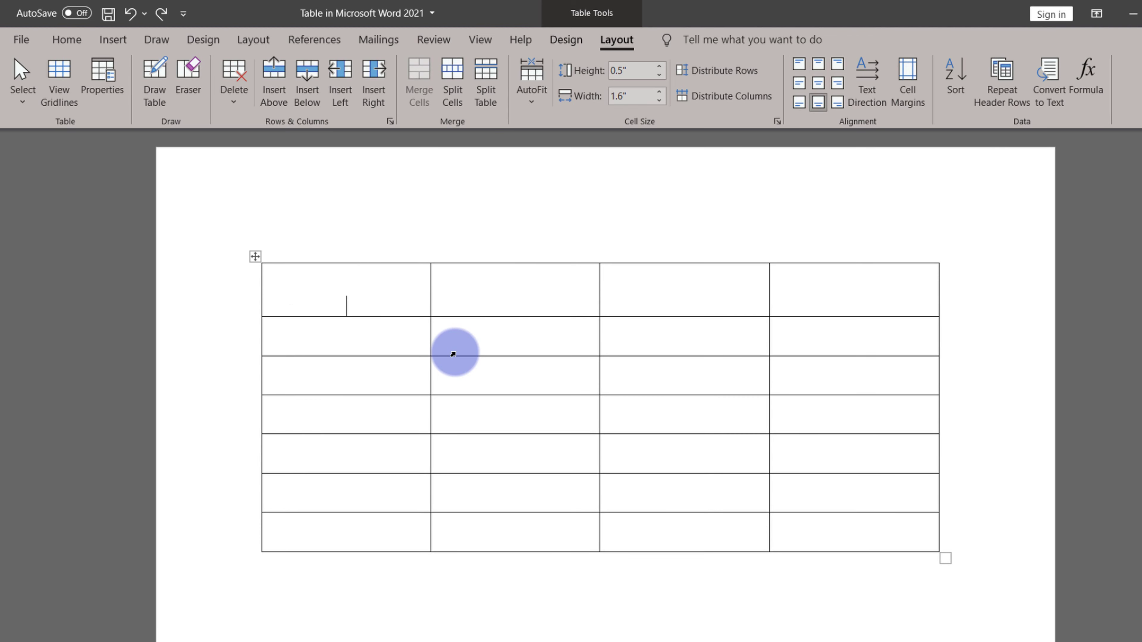
click(281, 412)
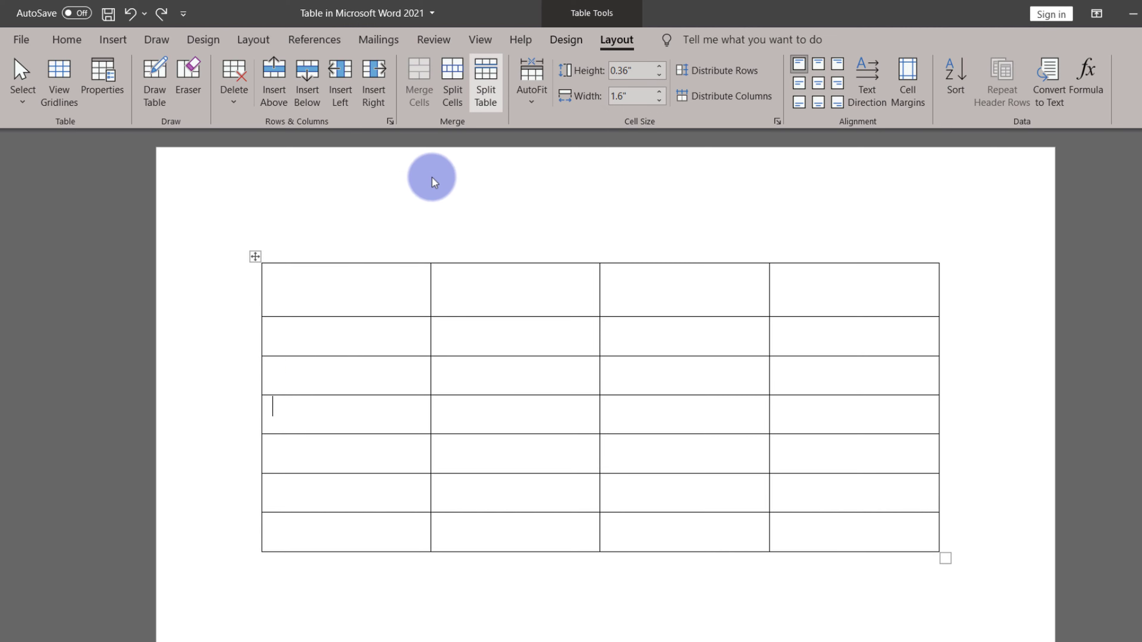
click(487, 90)
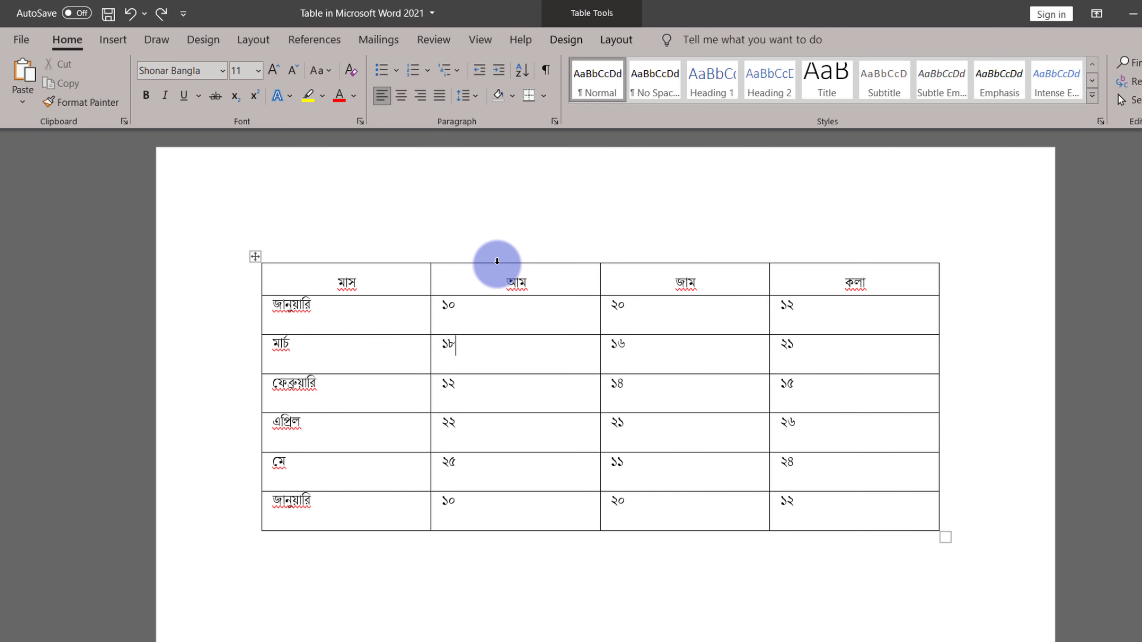
click(517, 261)
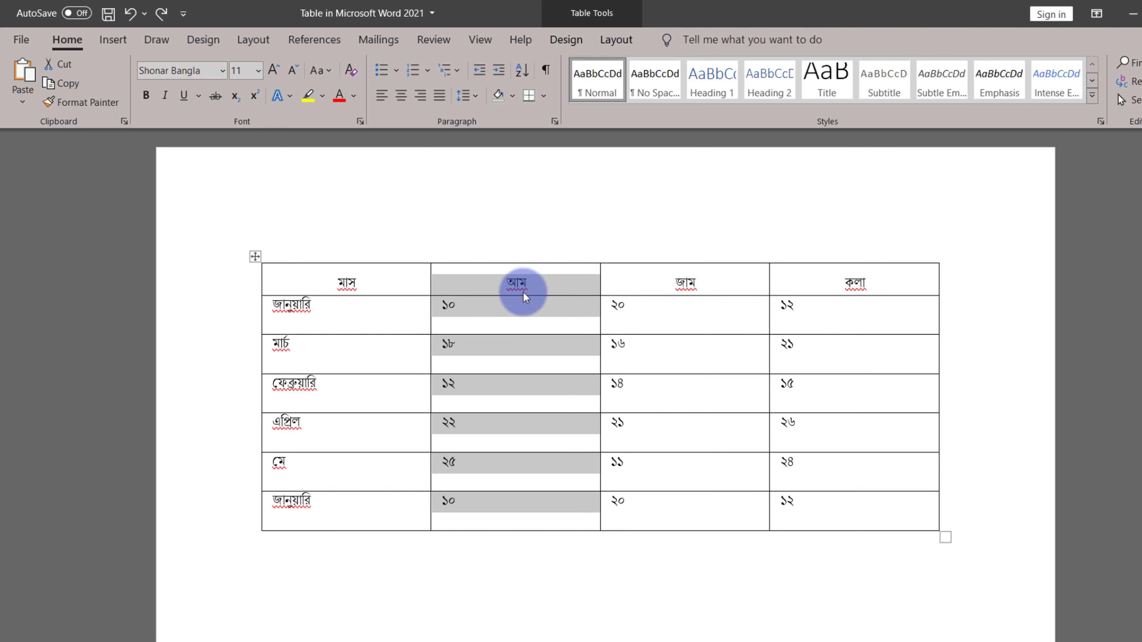
right_click(520, 311)
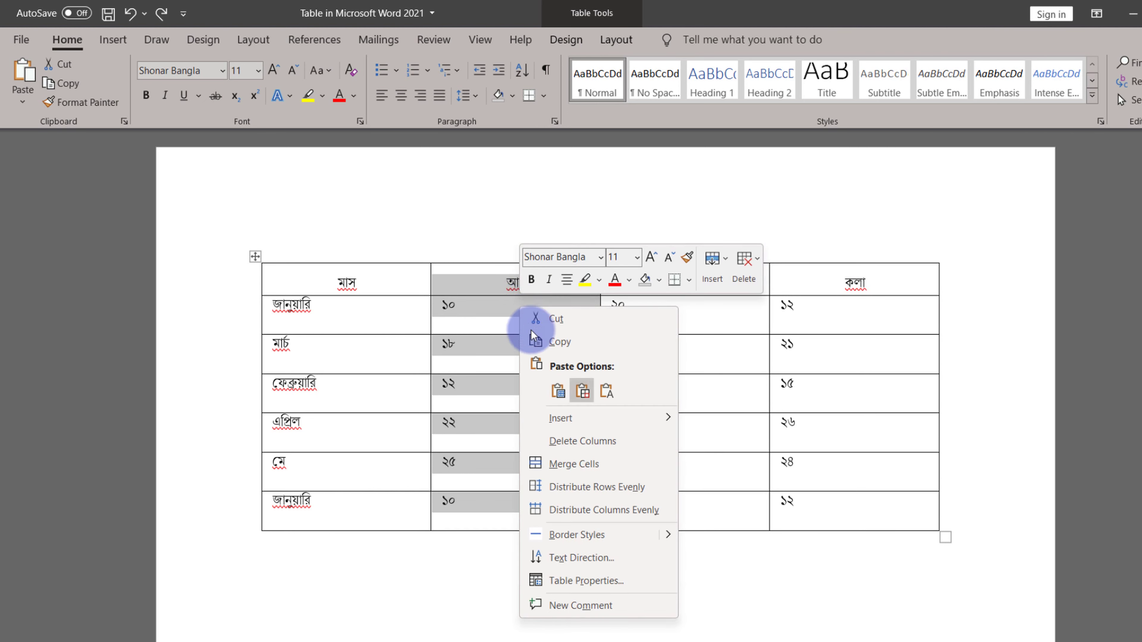
click(590, 444)
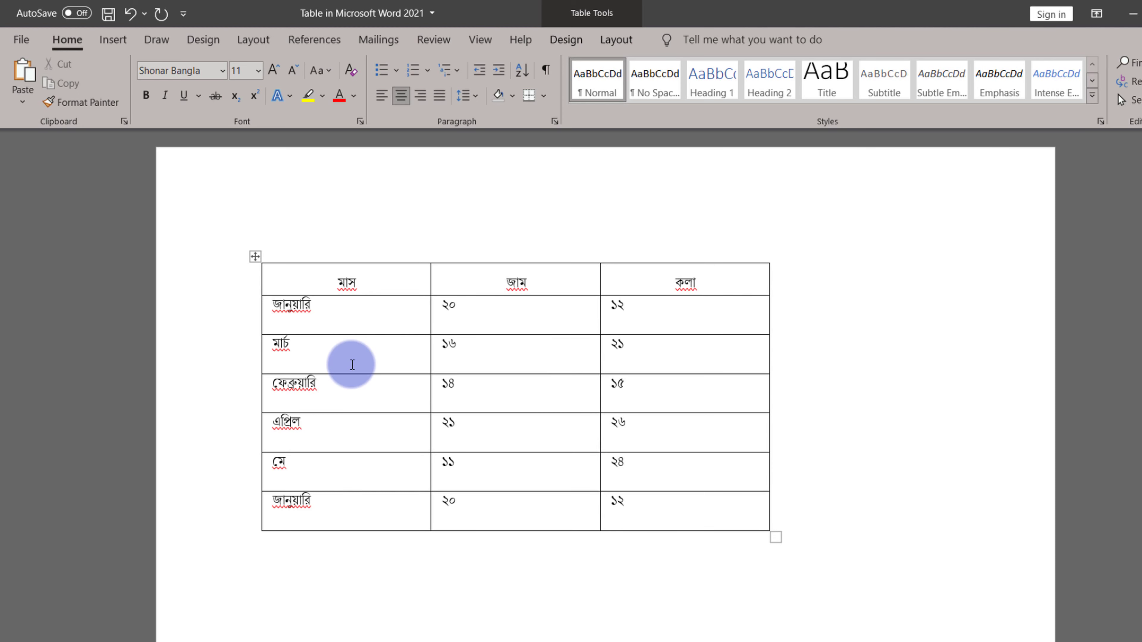
click(266, 368)
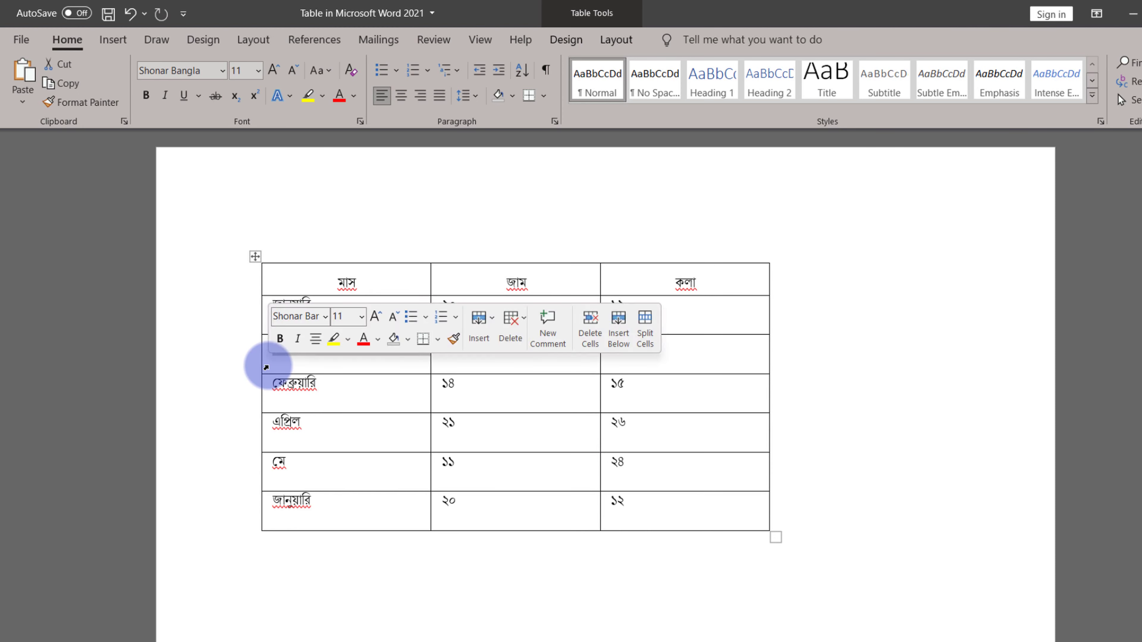
right_click(707, 348)
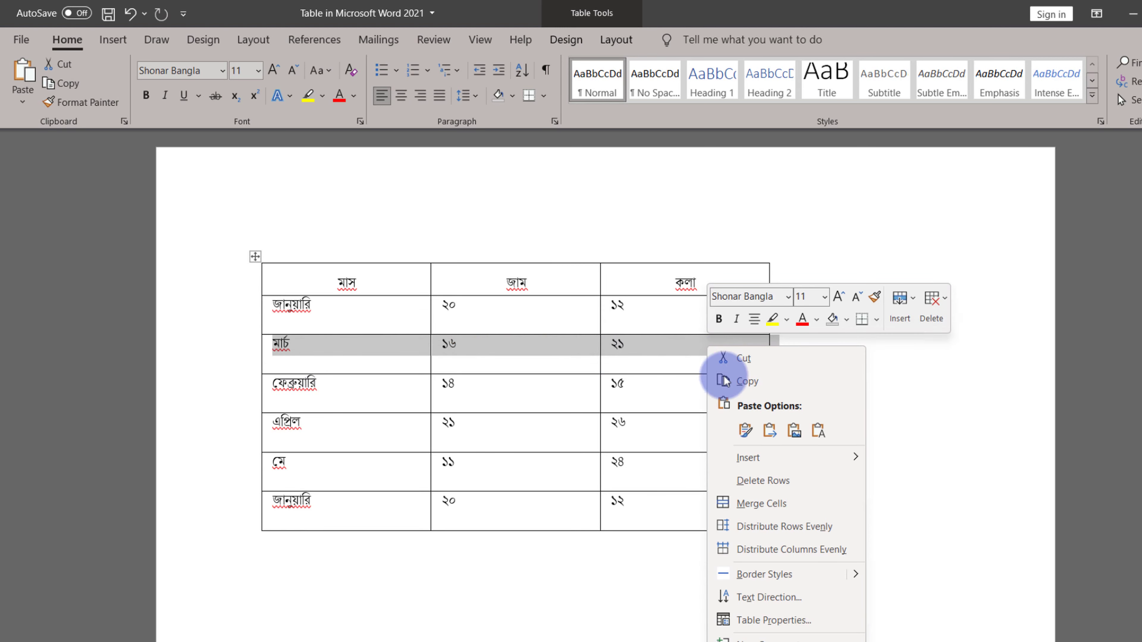
click(787, 481)
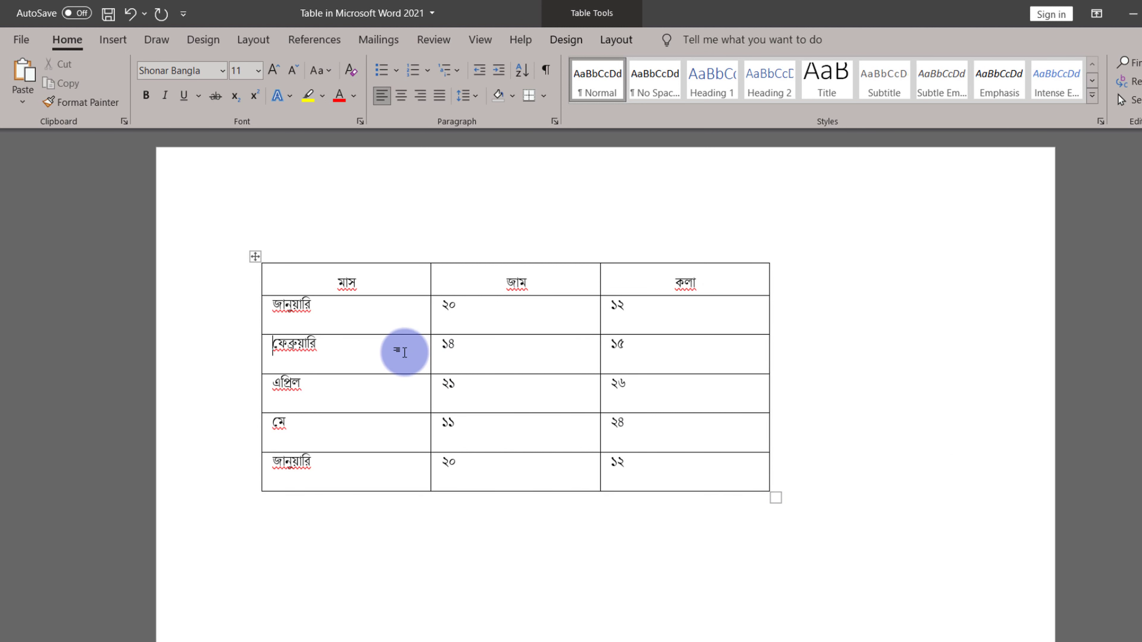
key(ctrl+z)
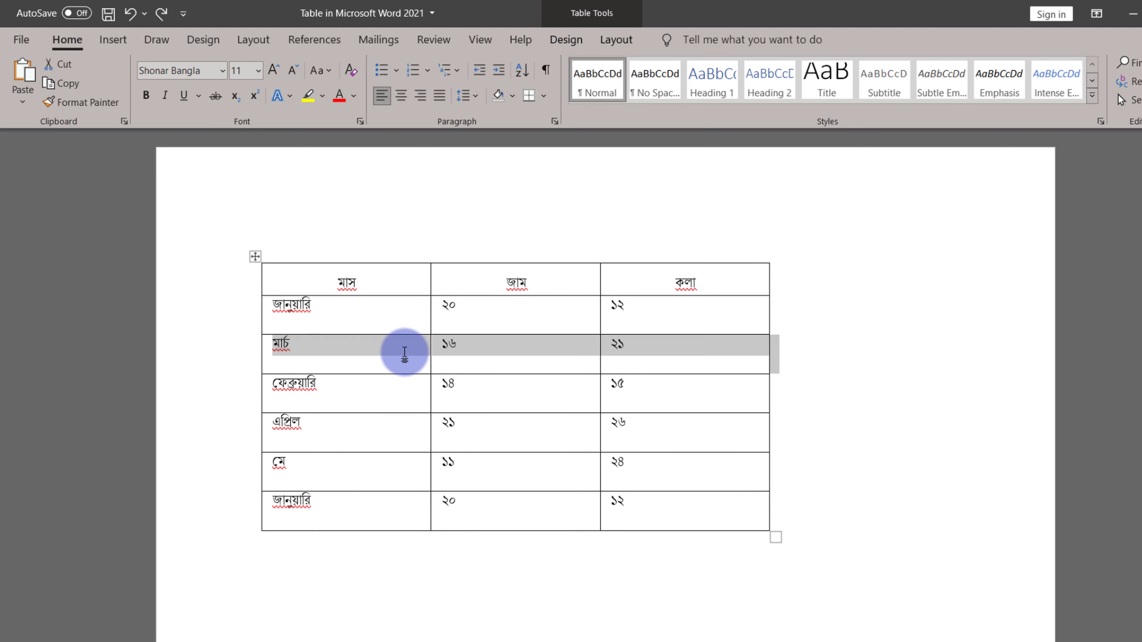
key(ctrl+z)
key(ctrl+z)
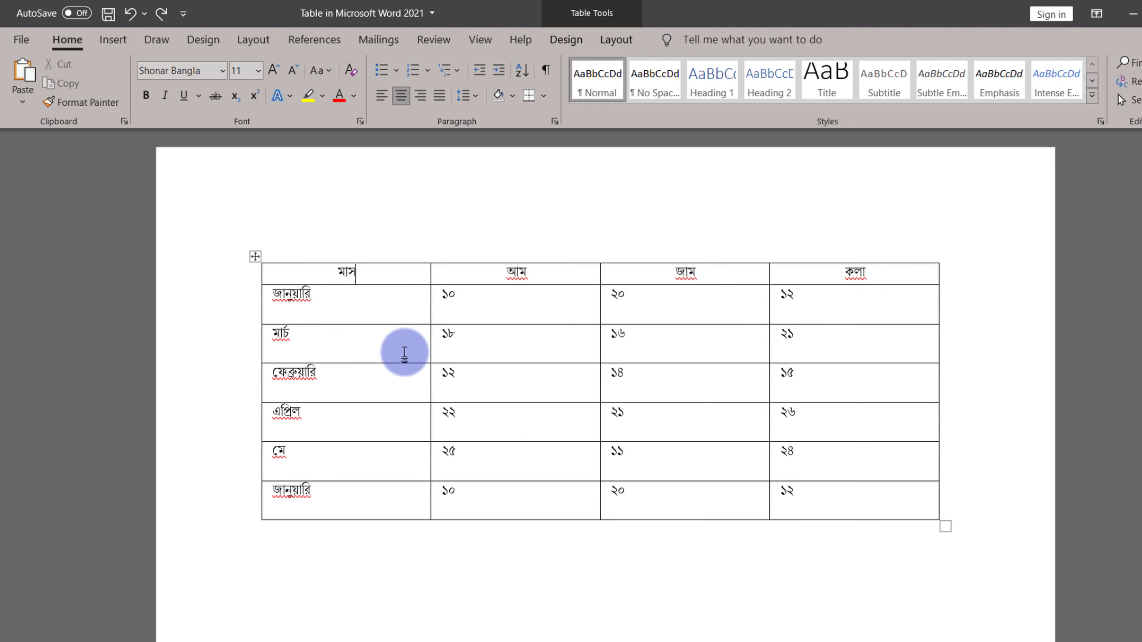
Step: Delete the কলা column from the table
click(622, 40)
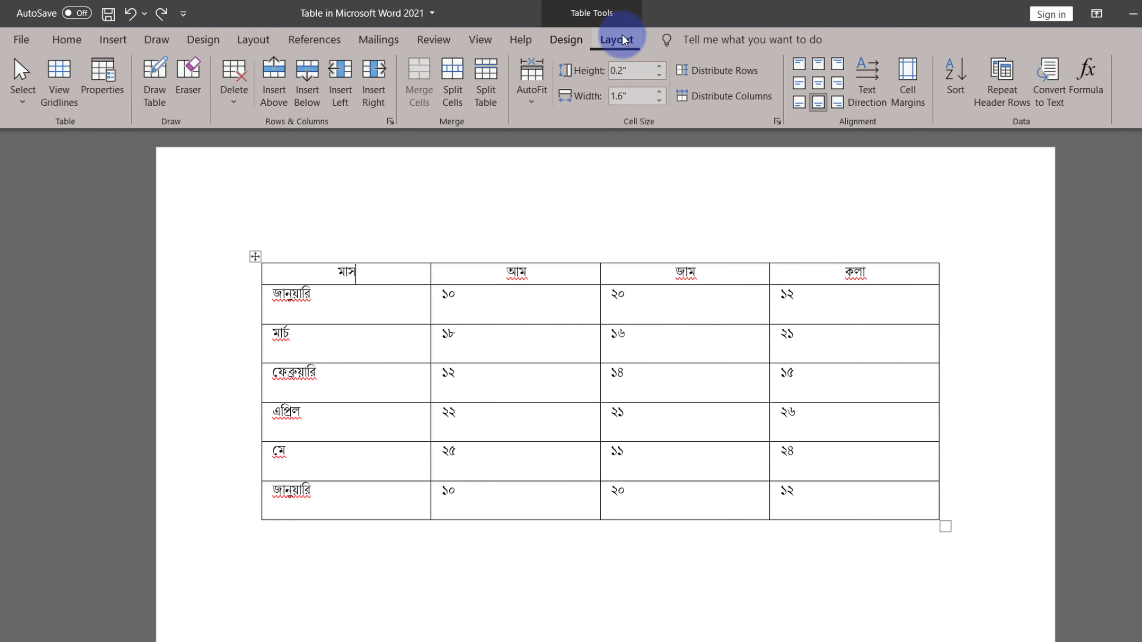
click(868, 280)
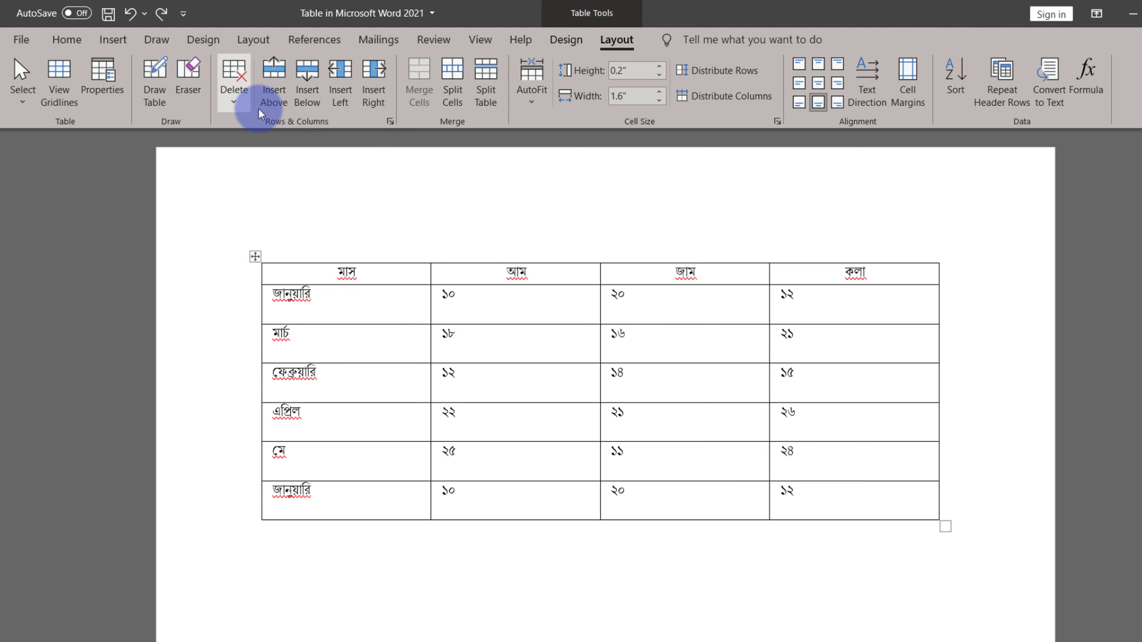
click(235, 90)
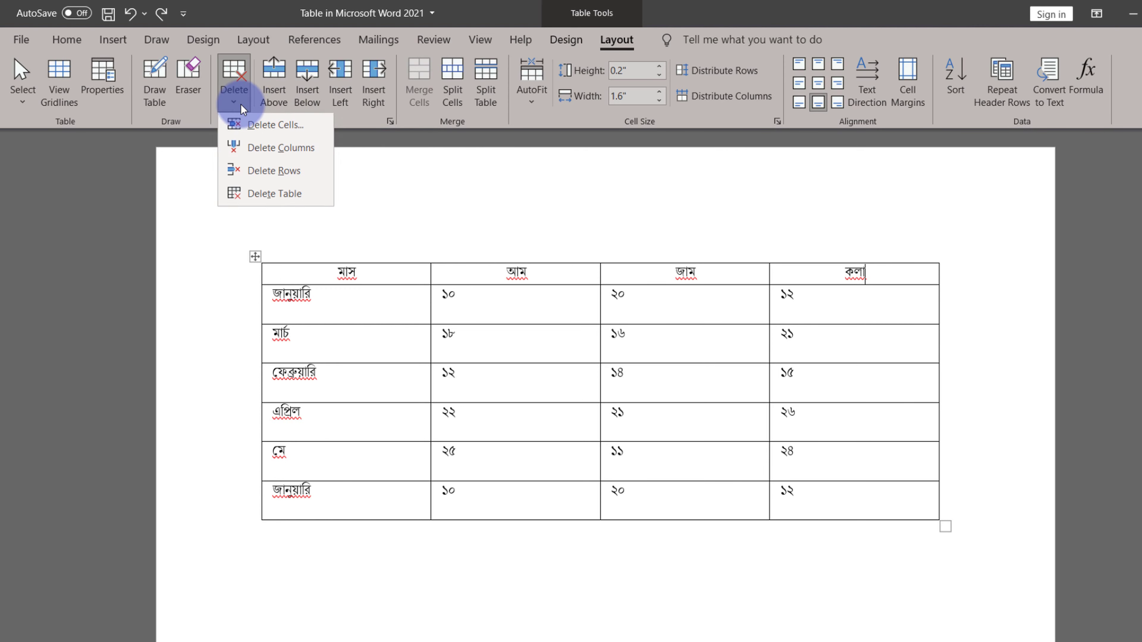
click(282, 155)
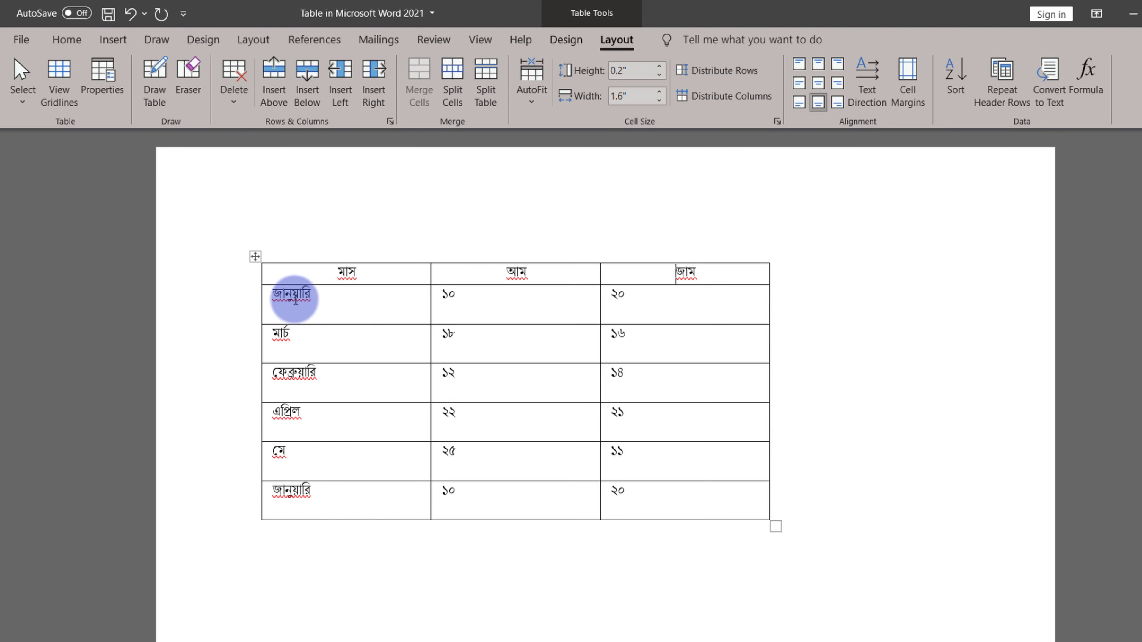
Step: Delete the first জানুয়ারি row
click(297, 313)
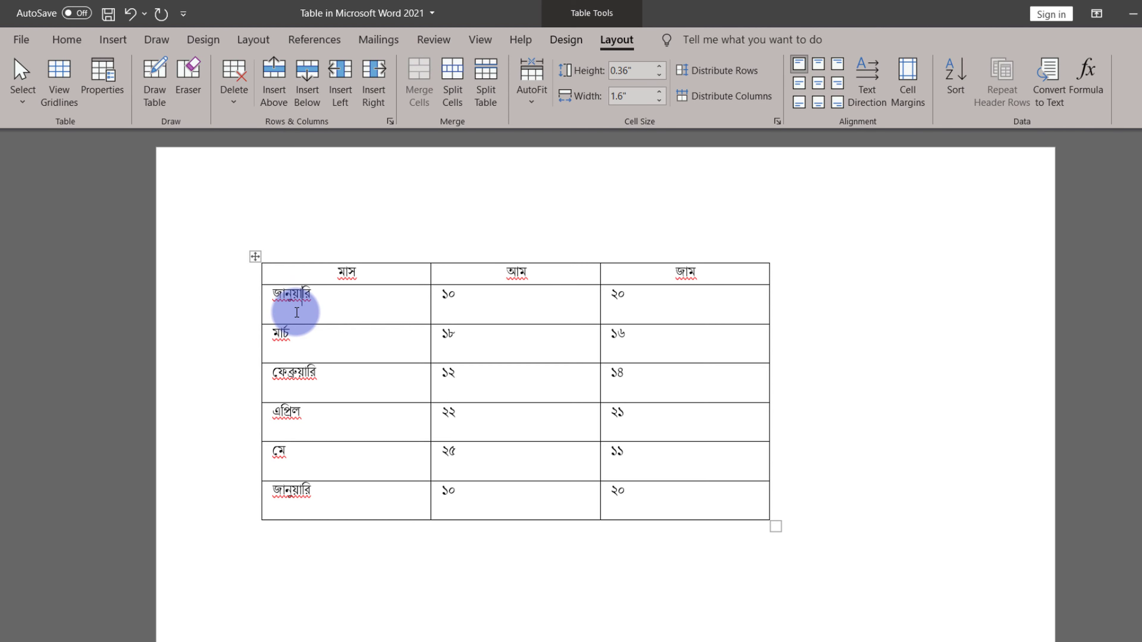
click(235, 97)
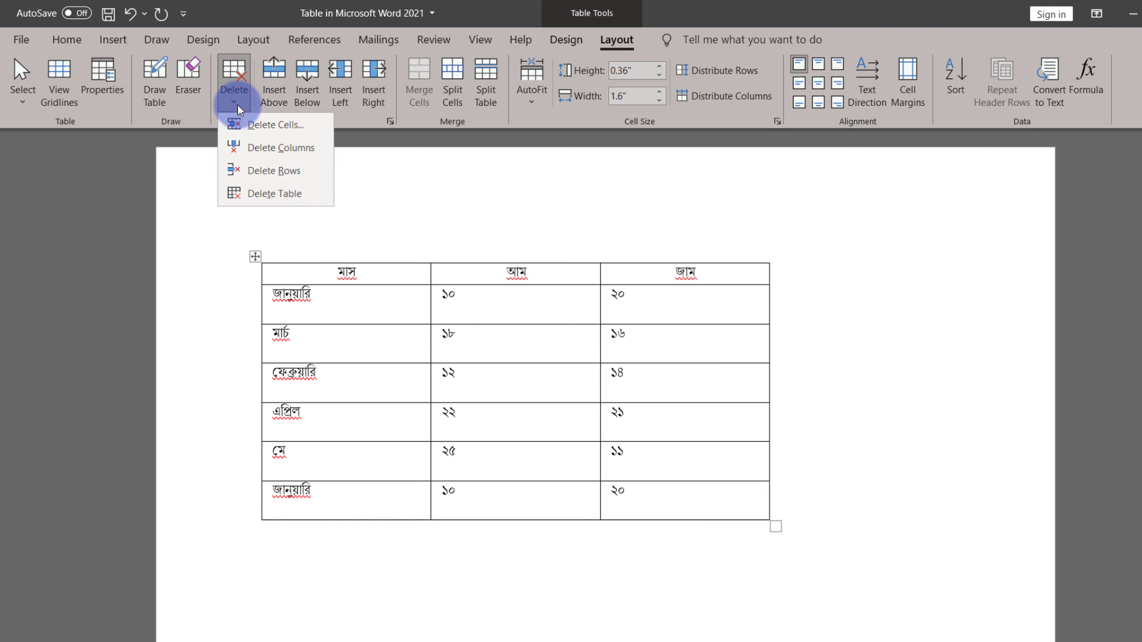
click(306, 174)
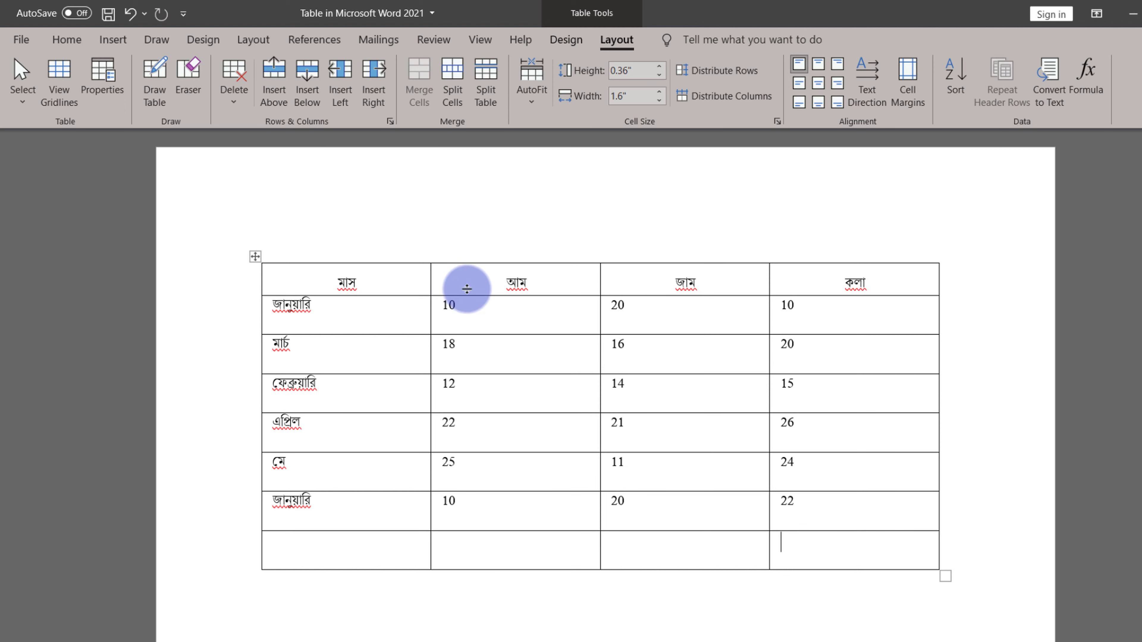
Step: Insert a =SUM(ABOVE) formula in the bottom কলা cell, giving 117
click(814, 544)
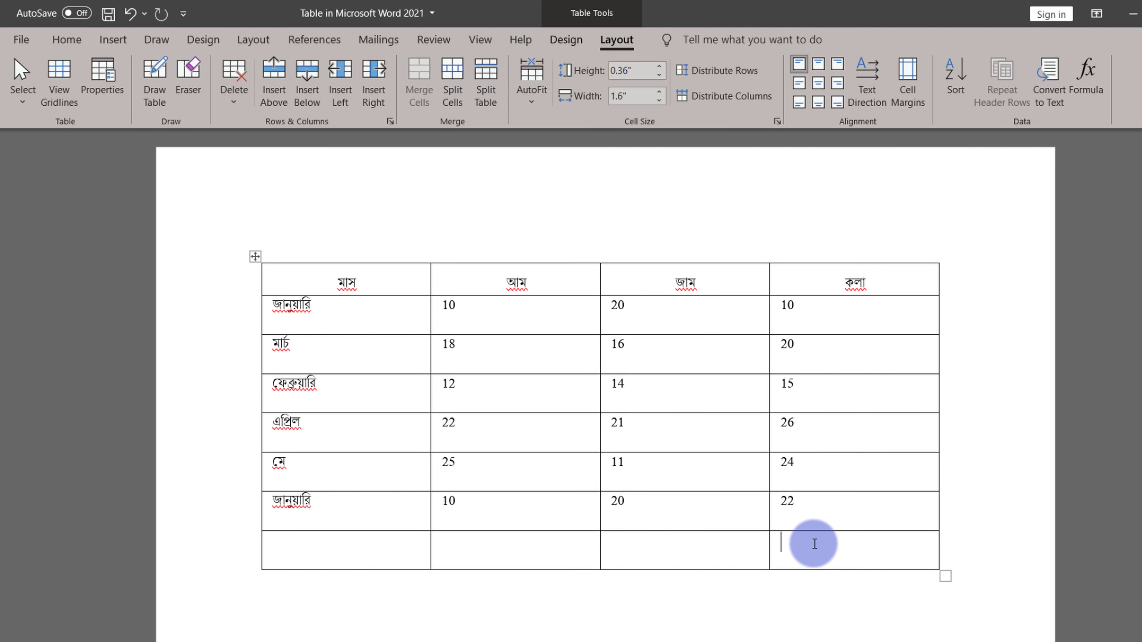
click(1097, 90)
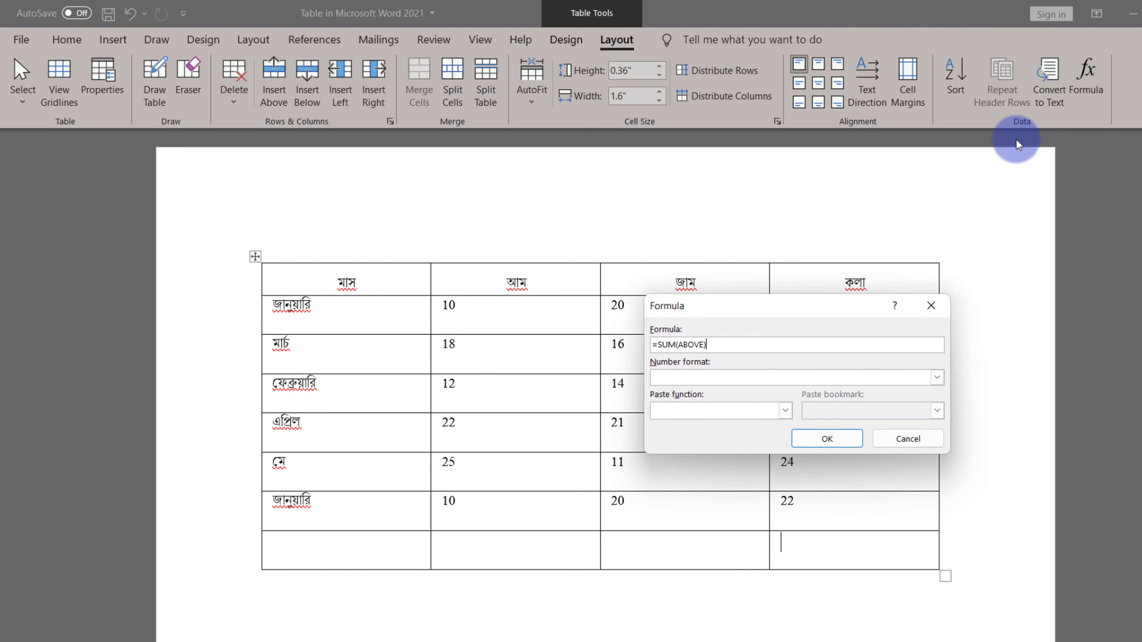
drag(767, 311, 828, 256)
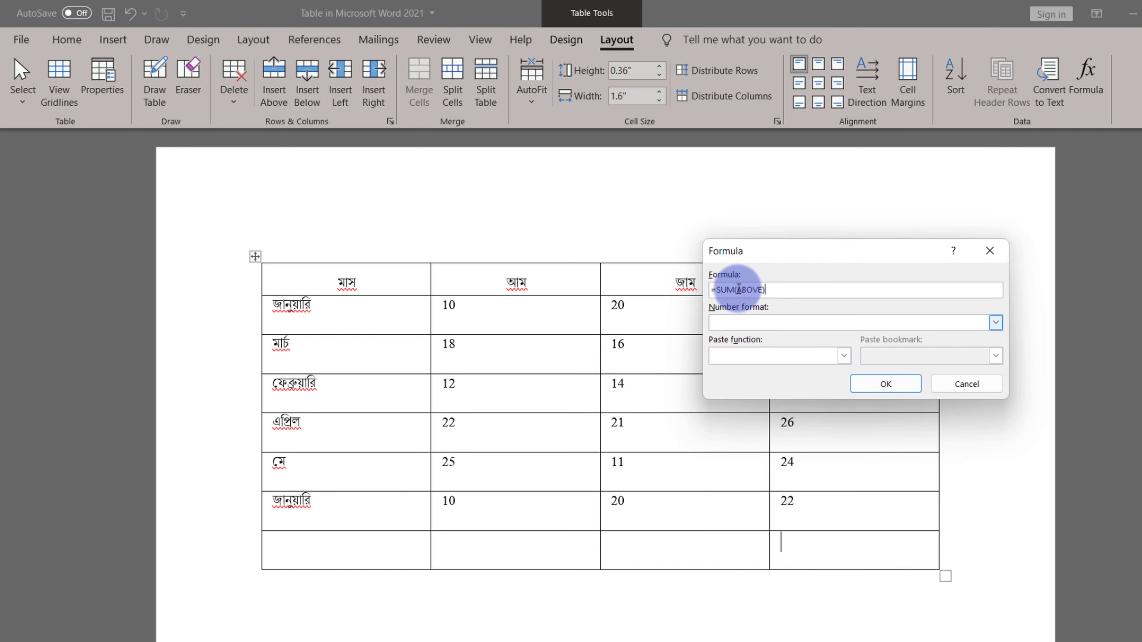
click(900, 388)
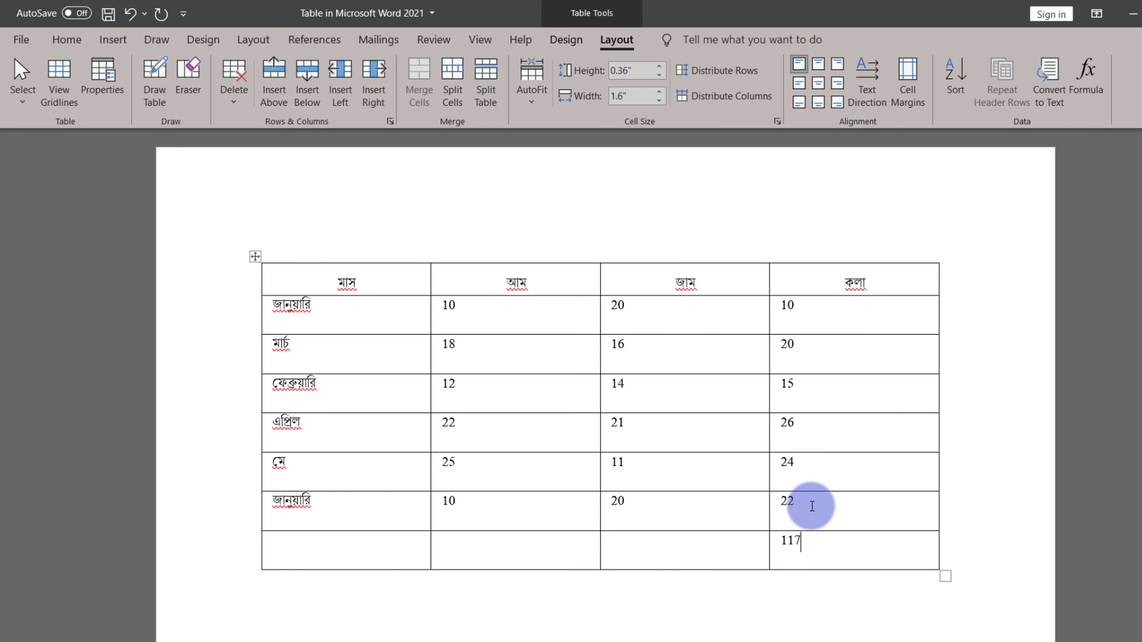
click(655, 547)
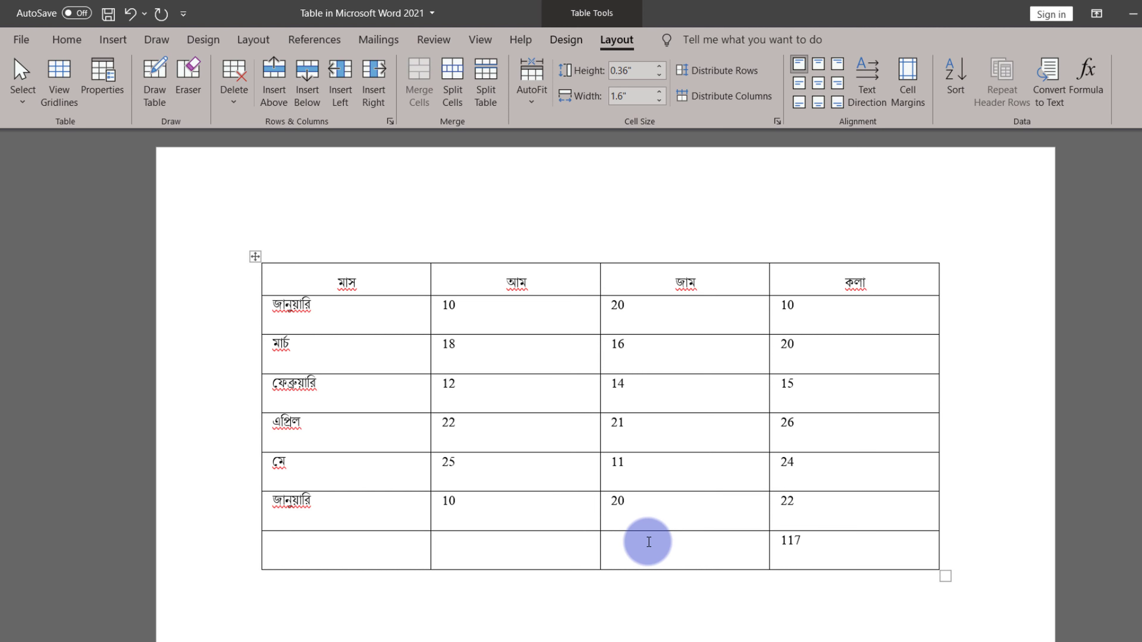
Step: Enter 102 under জাম and an Average(ABOVE) formula under আম, showing 16.17
text(102)
text(97)
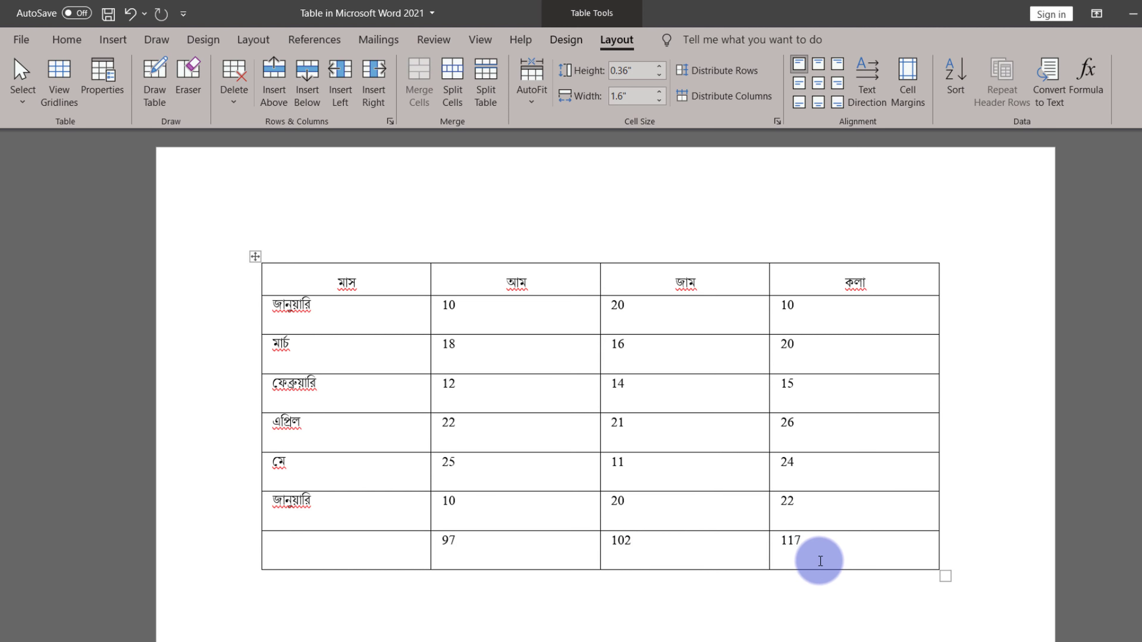
key(BackSpace)
key(BackSpace)
click(1097, 92)
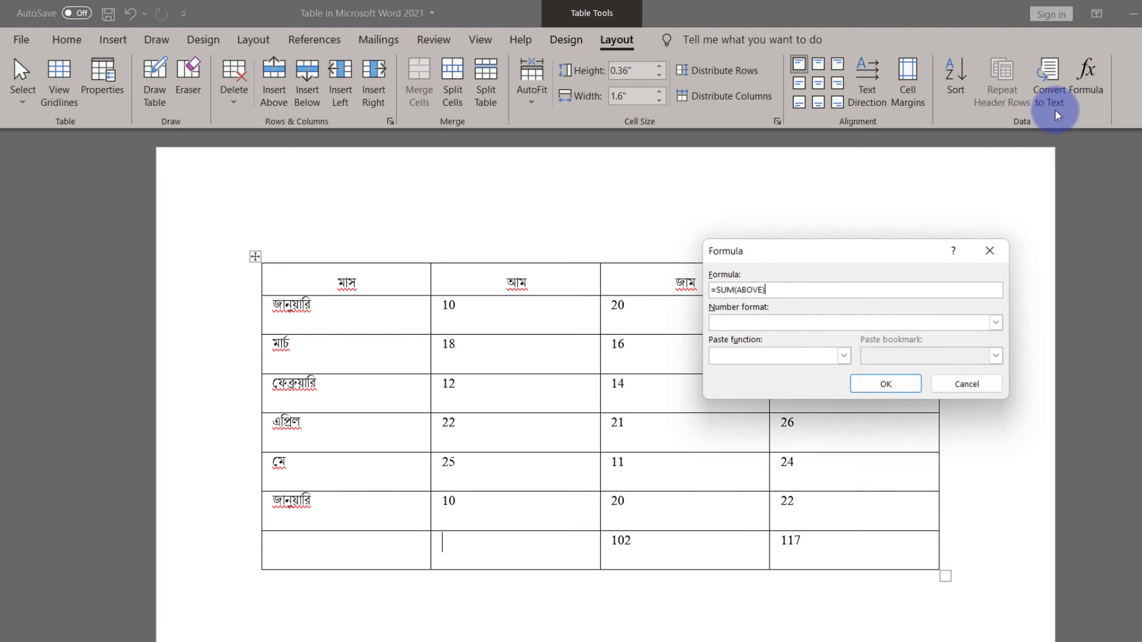
drag(737, 289, 718, 292)
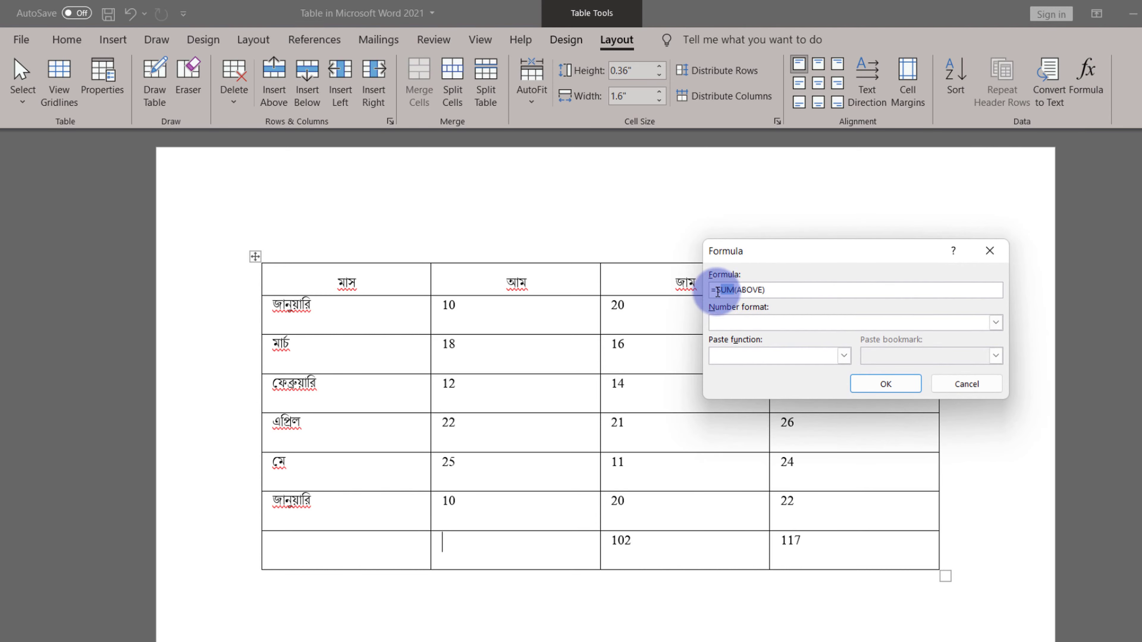
text(Average)
key(BackSpace)
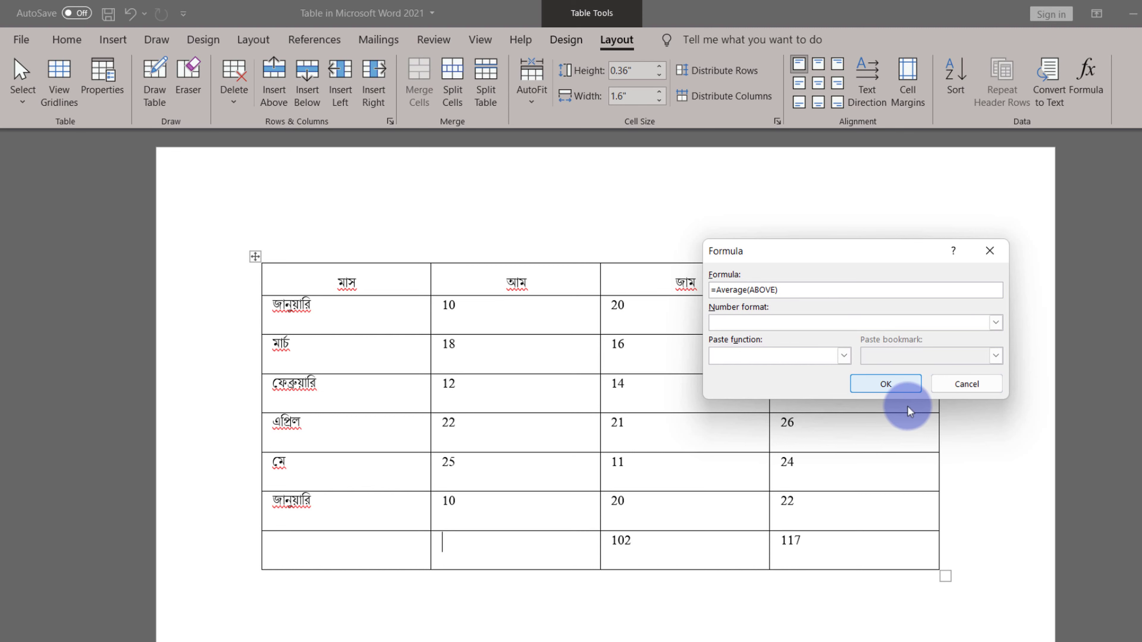
click(886, 386)
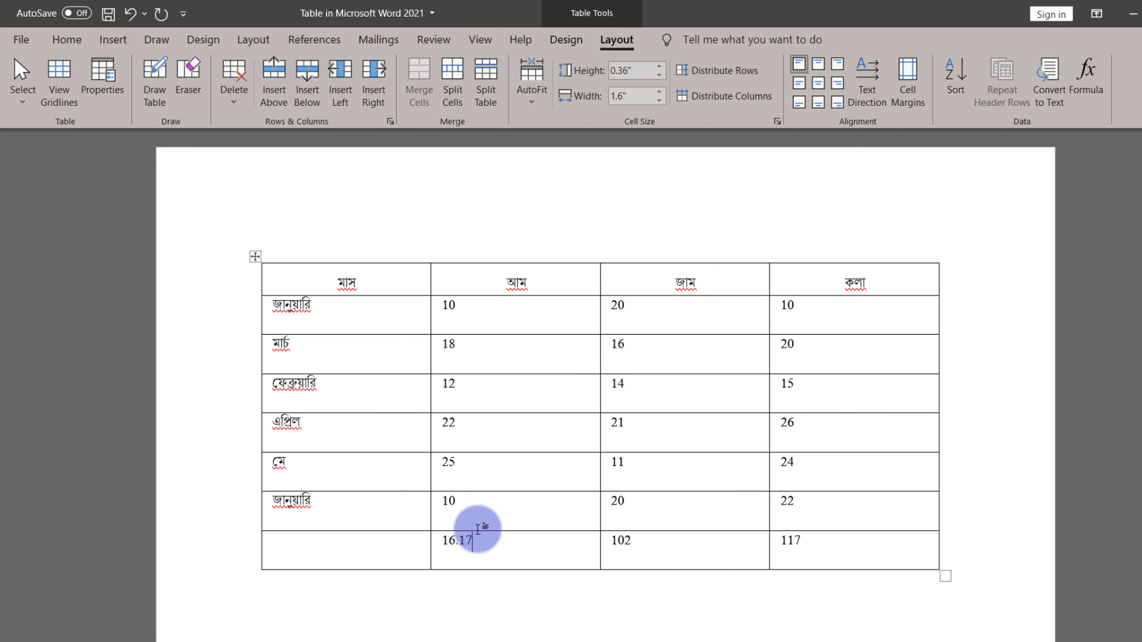